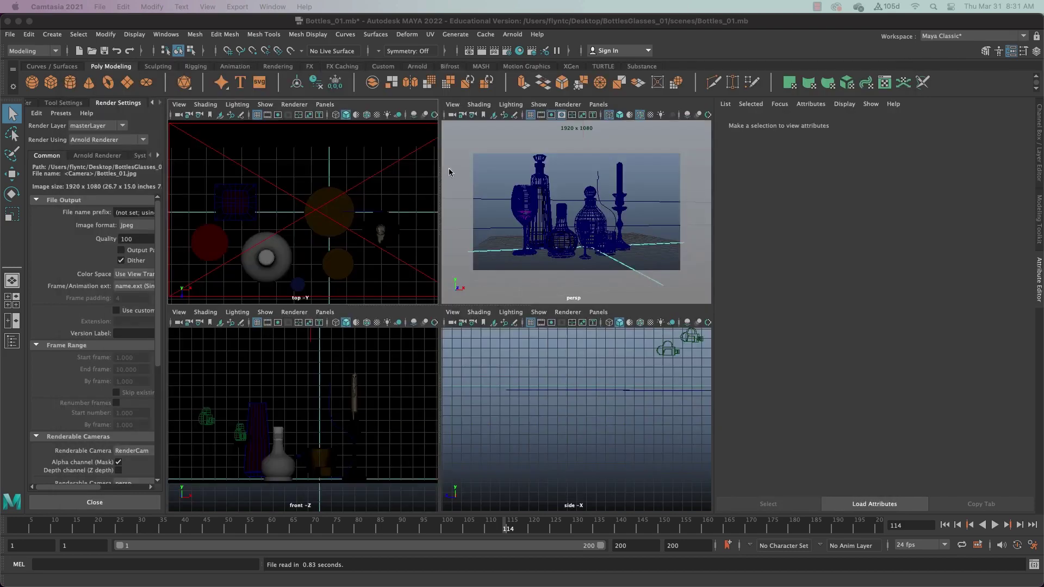
Step: Create a new project named GlassesAndBottles on the Desktop with the default folder locations, and start a new empty scene
click(9, 34)
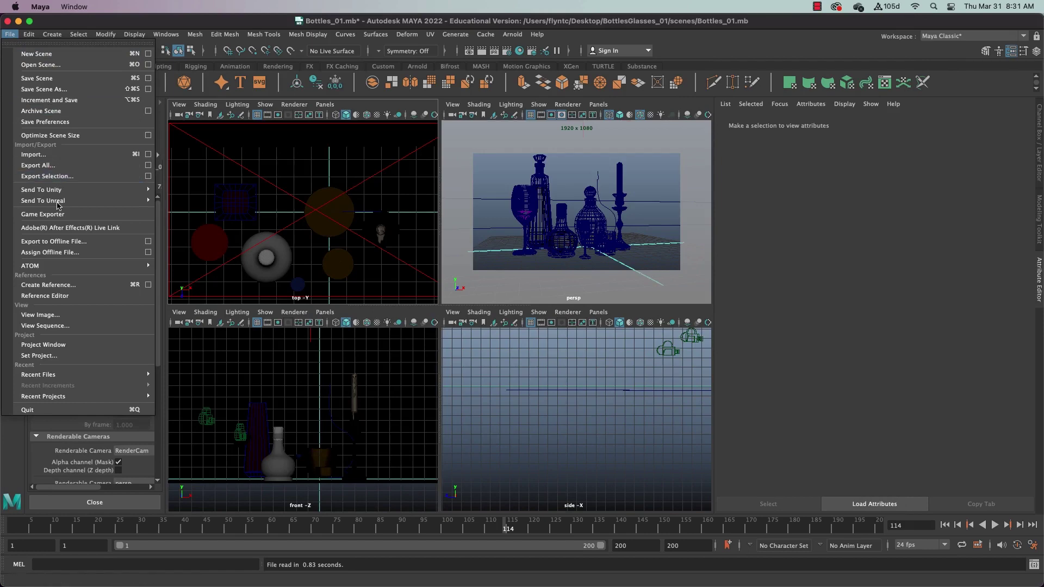
click(84, 348)
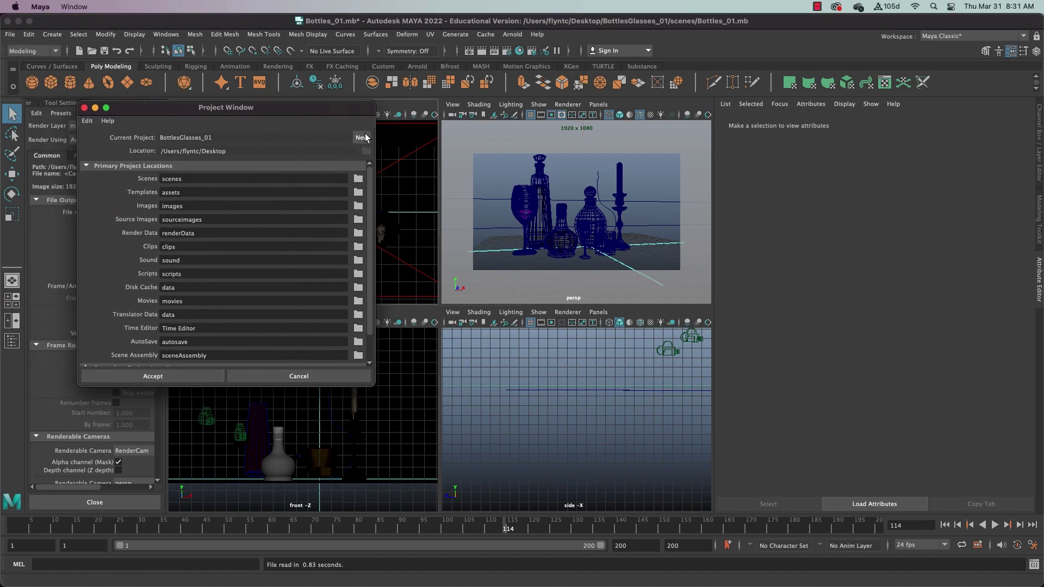
click(362, 137)
text(C)
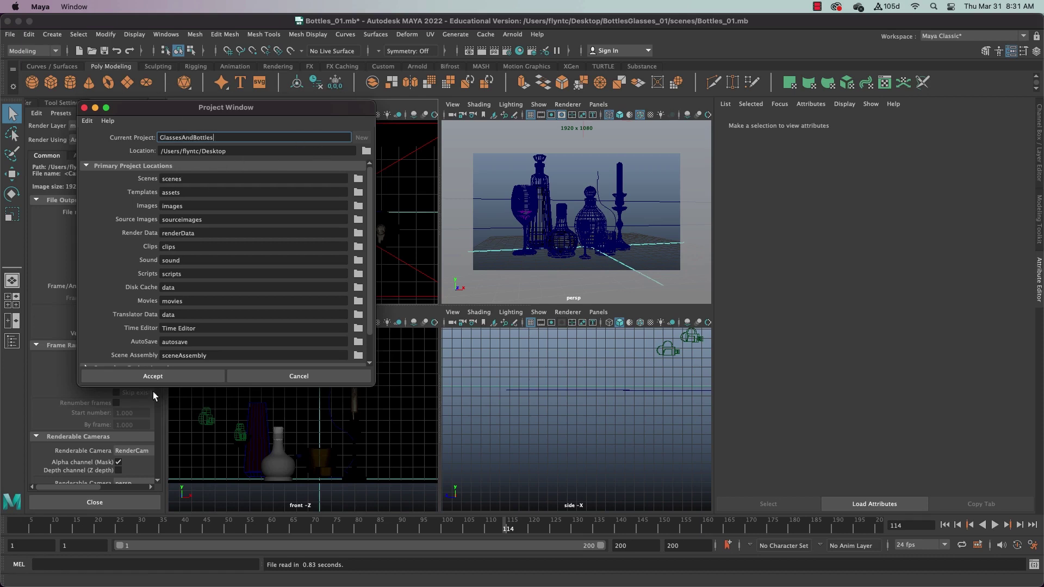
click(184, 378)
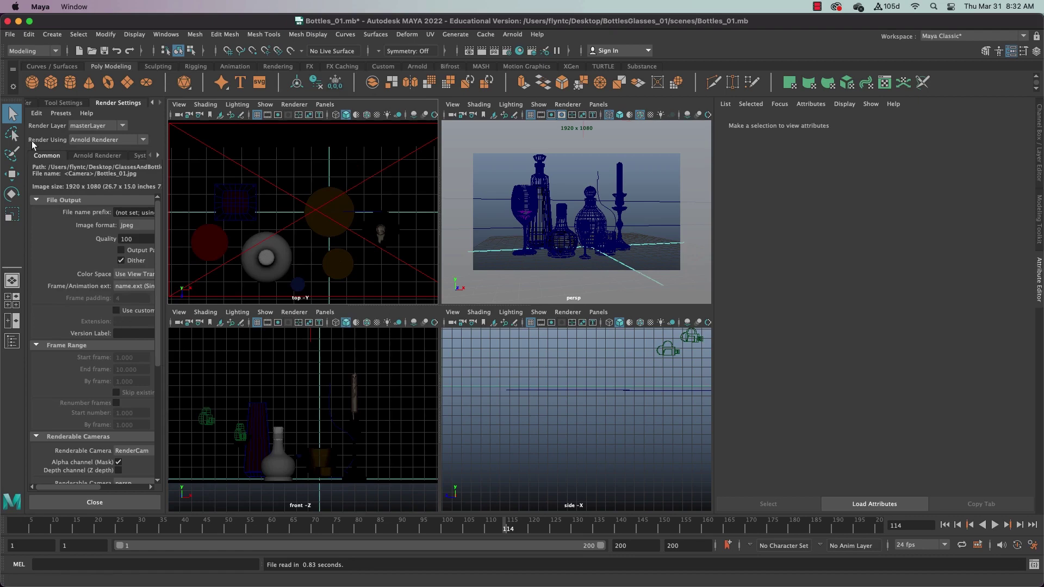
click(10, 34)
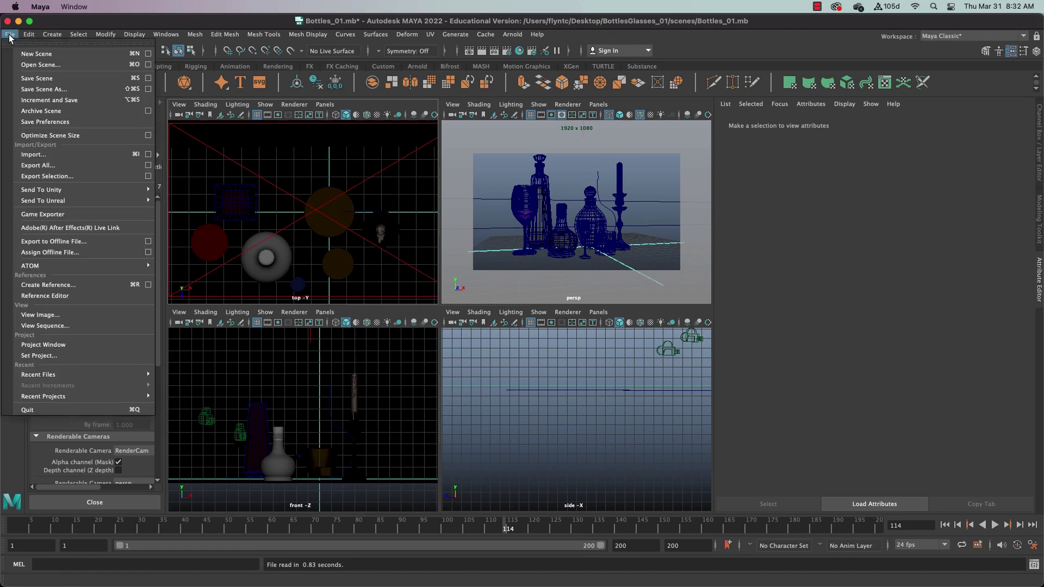
click(28, 53)
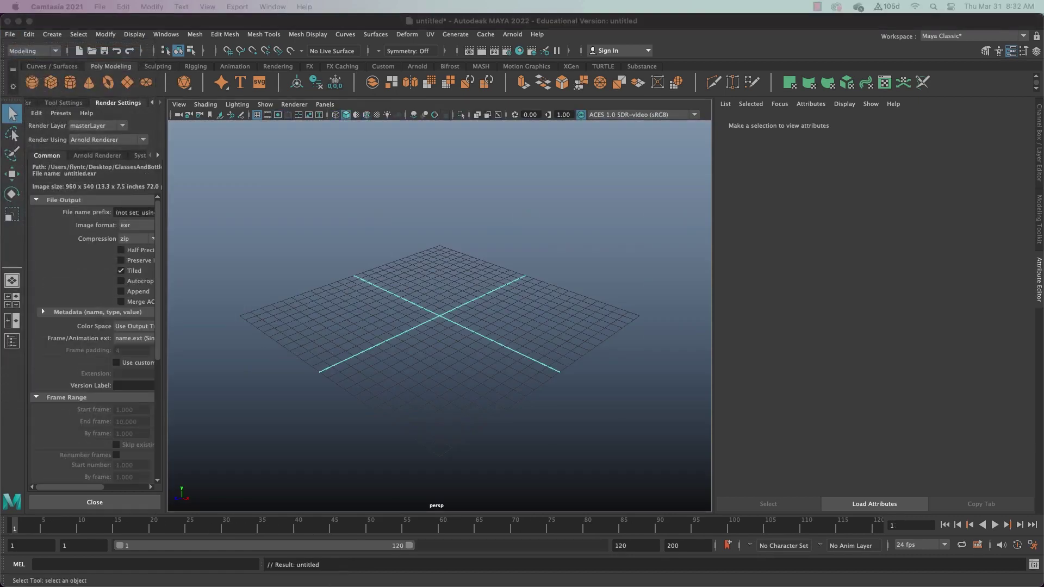
Step: Switch to Preview to look over the wine glass guide image IA_WineGlassGuide_201904.jpeg, and quit Preview
drag(0, 282, 369, 157)
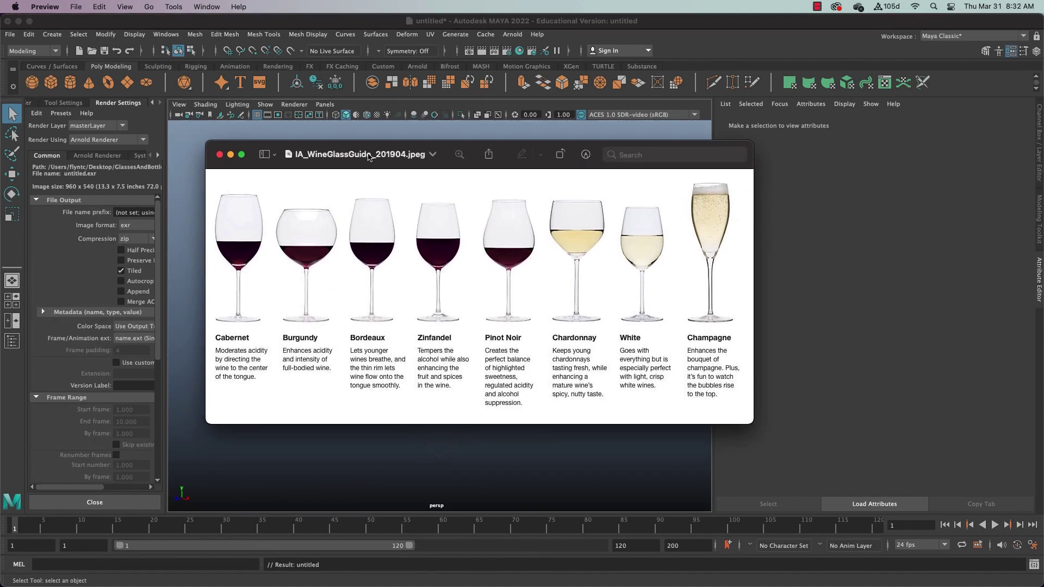
key(super+q)
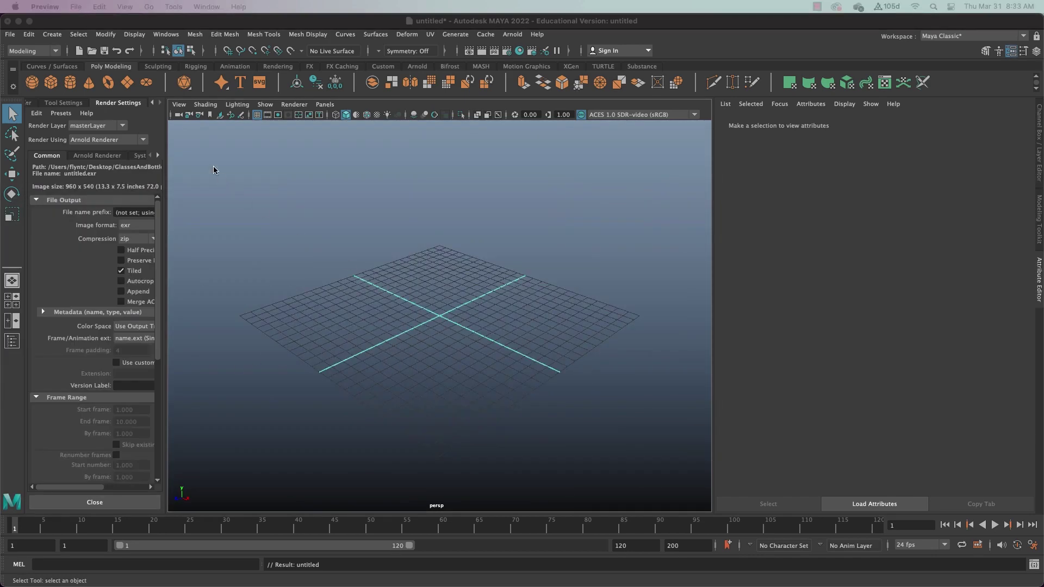
Step: Create a free image plane and load IA_WineGlassGuide_201904.jpeg from the Desktop as its image
click(53, 35)
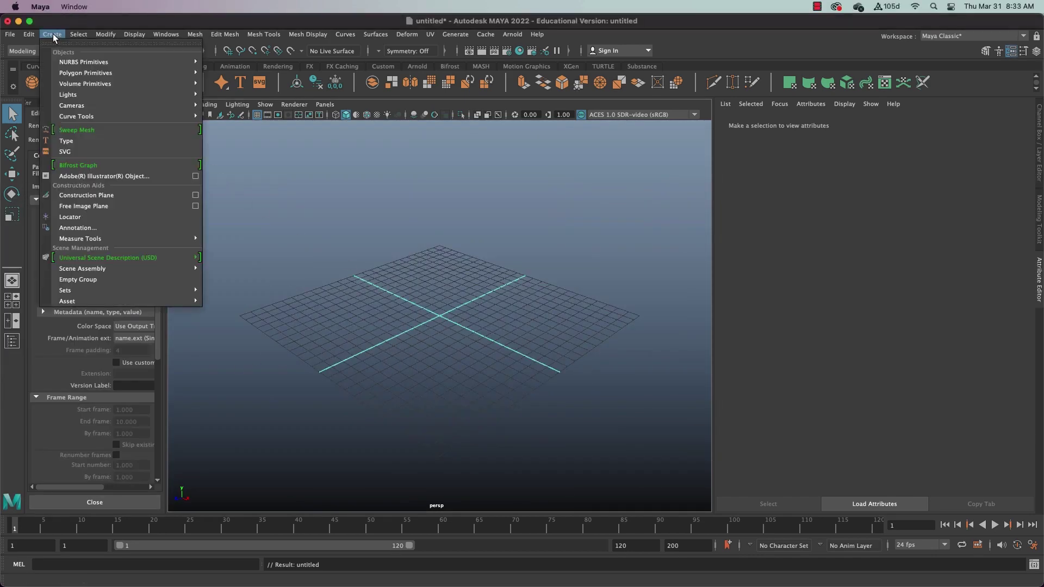
click(126, 207)
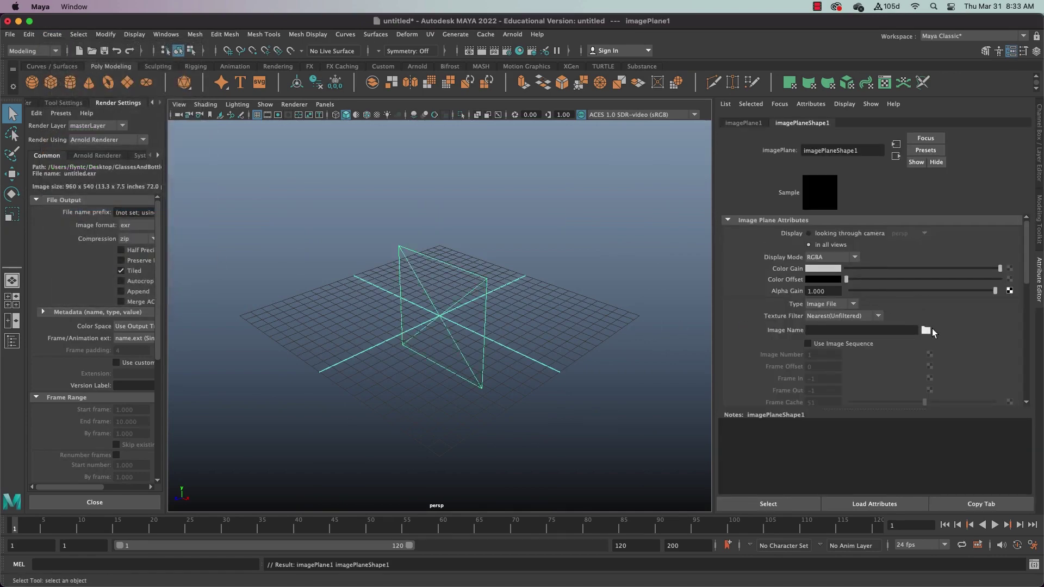
click(925, 329)
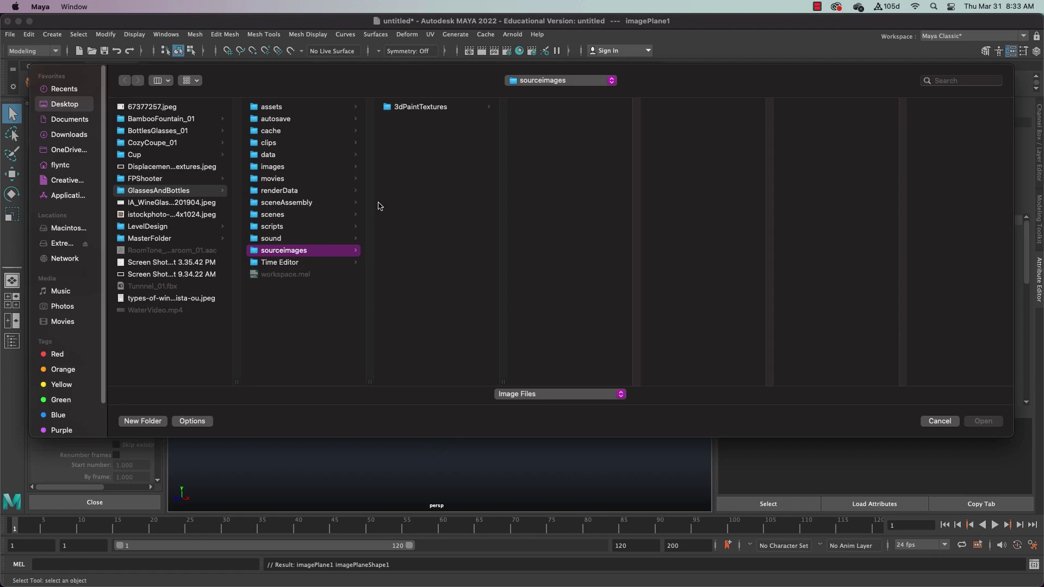
click(63, 105)
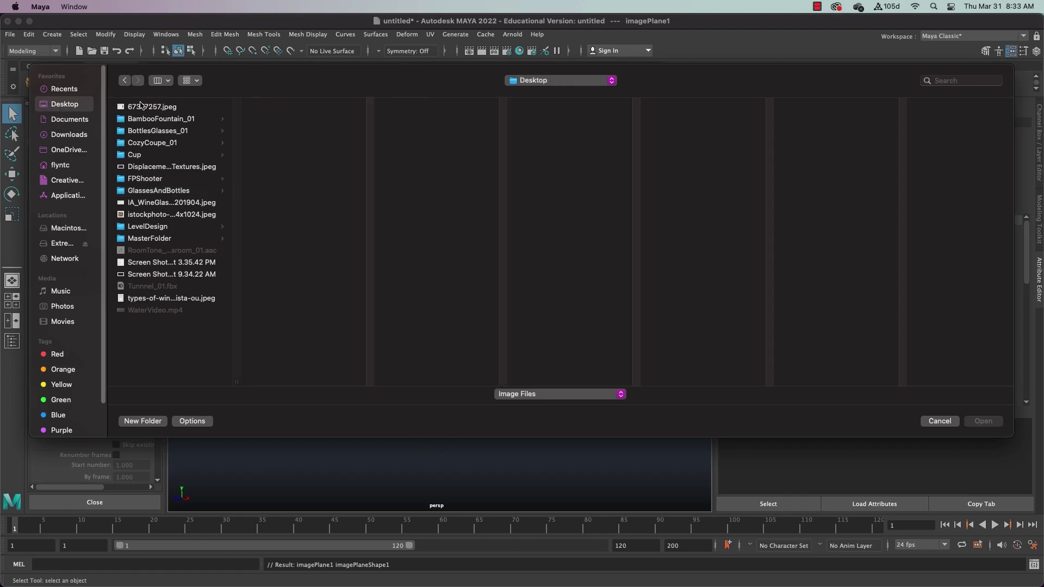
click(165, 204)
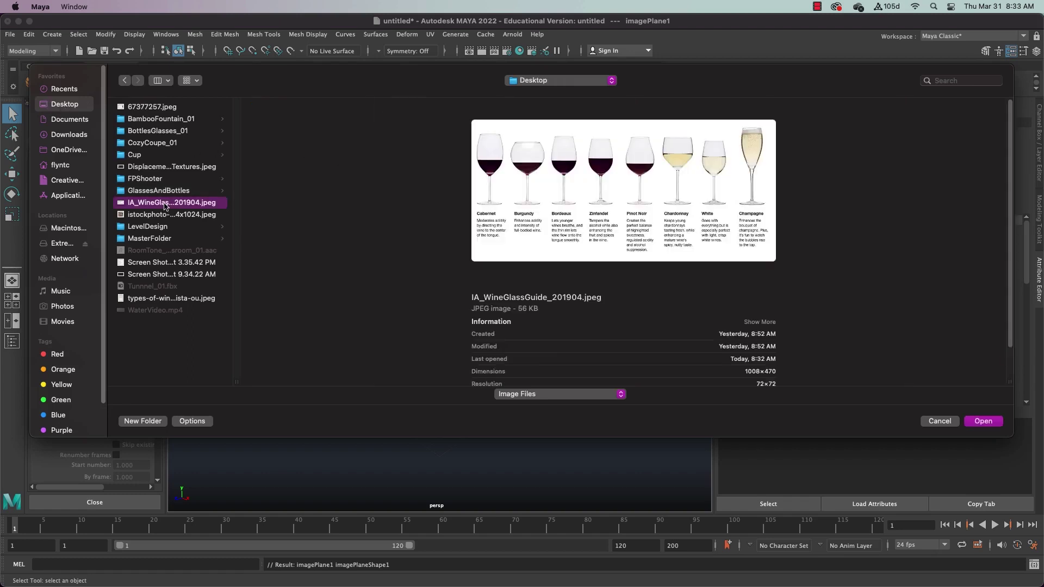
click(991, 421)
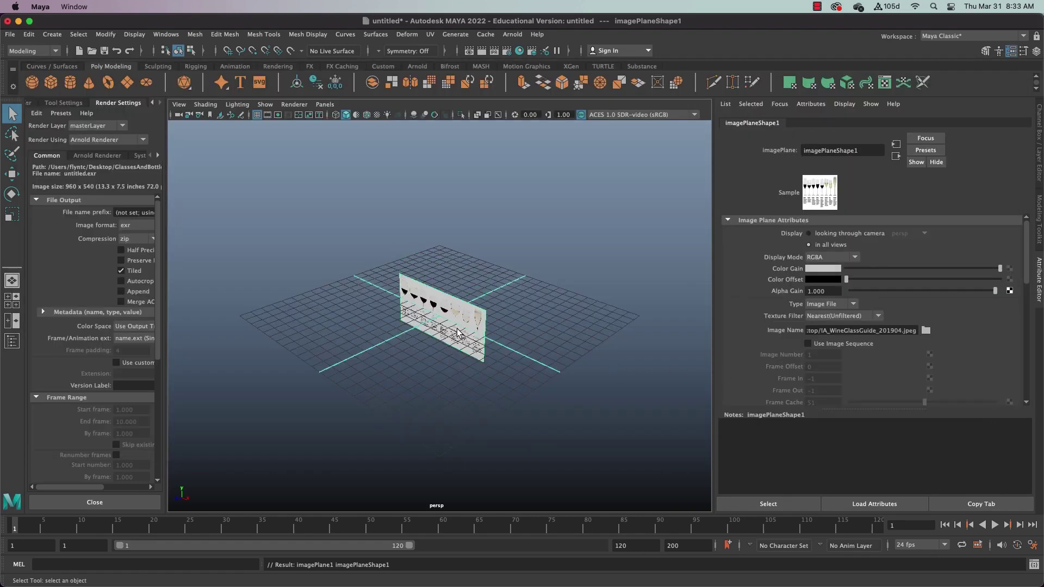
Step: In the front view, move the image plane about 0.51 up and 4.43 along X, centring the Cabernet glass on the vertical axis
key(space)
key(space)
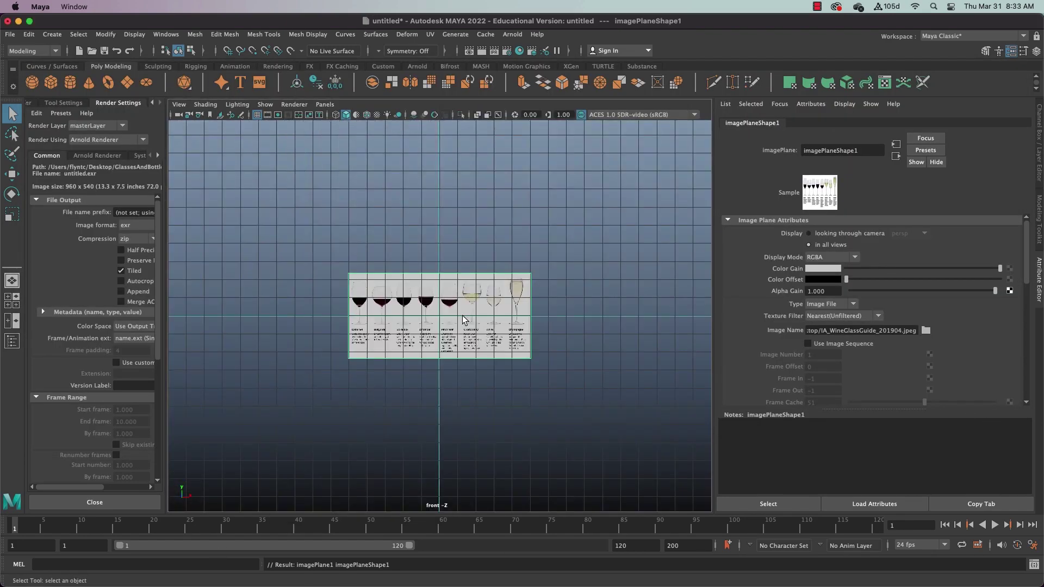
key(f)
key(w)
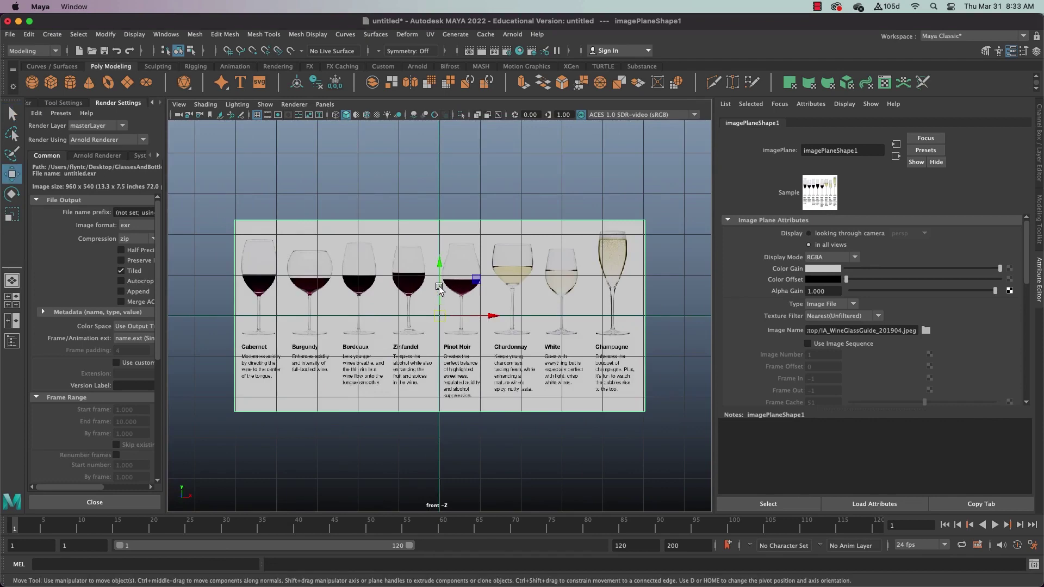
mouse_move(439, 276)
mouse_down()
mouse_move(440, 239)
mouse_move(440, 255)
mouse_up()
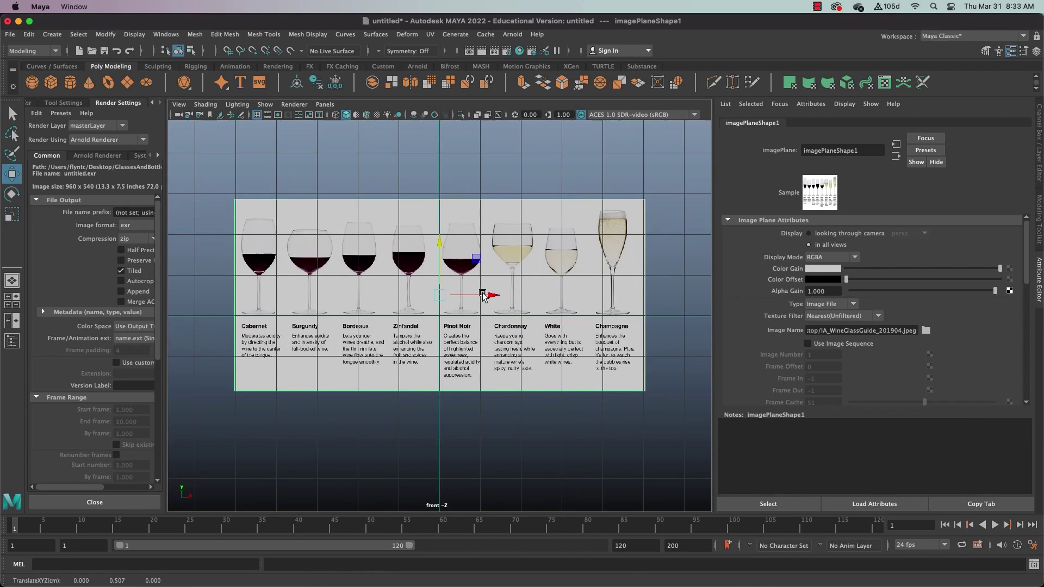
drag(483, 296, 663, 300)
scroll(552, 308, up, 5)
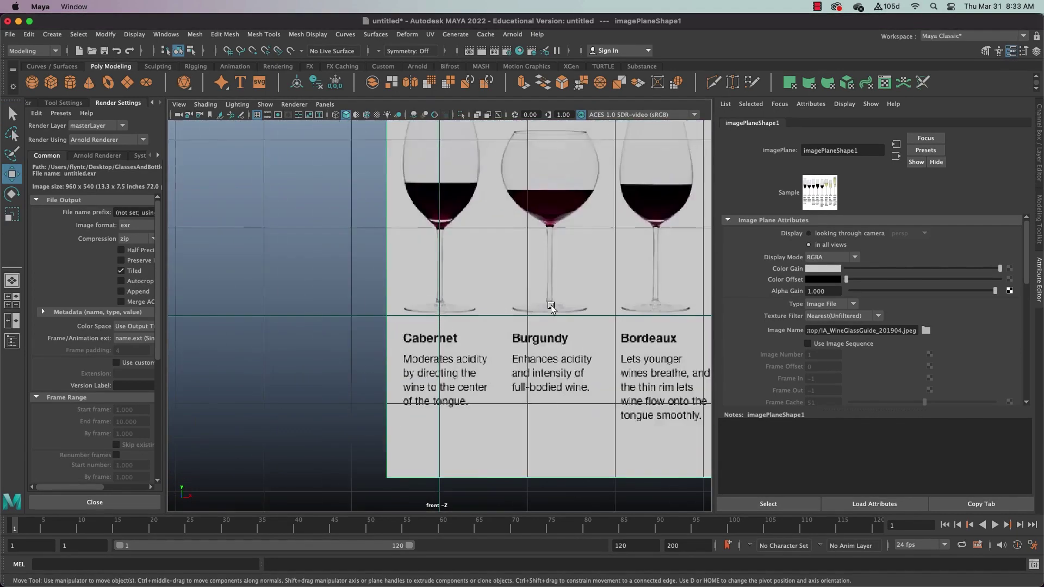
scroll(550, 307, up, 6)
drag(555, 301, 547, 297)
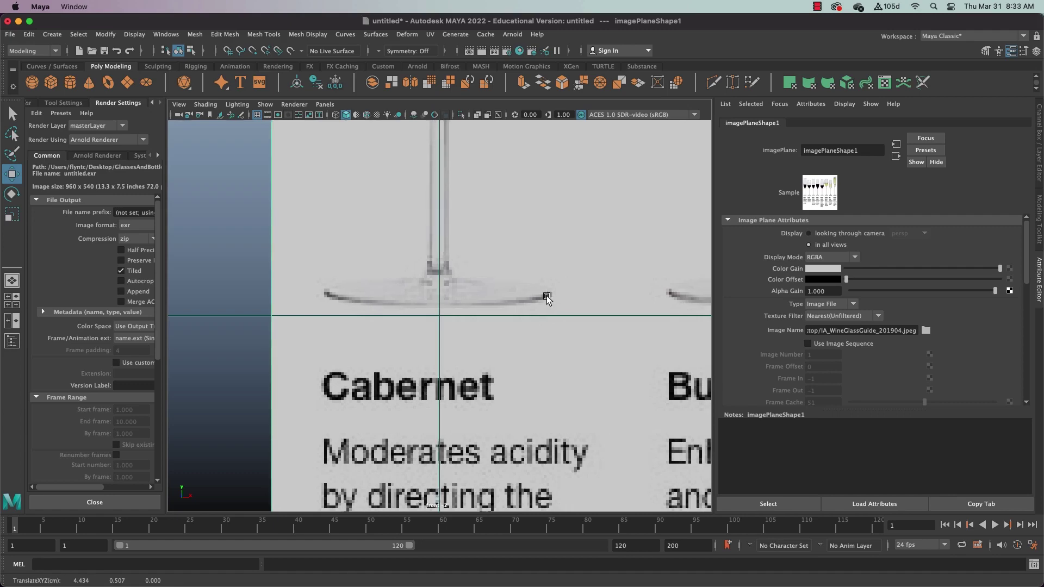
Step: Fine-tune the image plane's offset to about 4.436 in X and 0.48 in Y, resting the Cabernet glass's base on the horizontal axis
scroll(545, 297, down, 10)
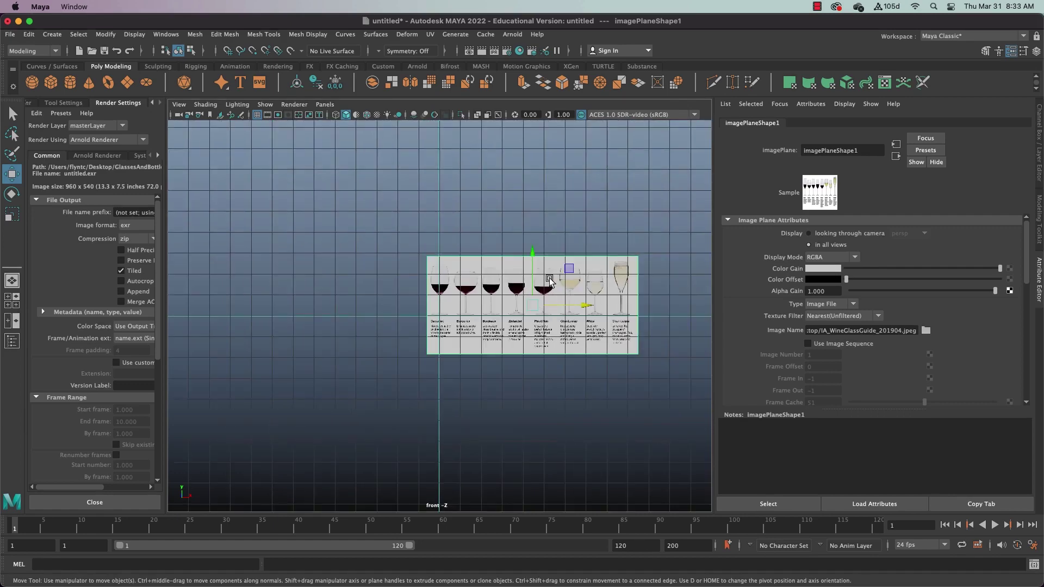
scroll(513, 293, up, 5)
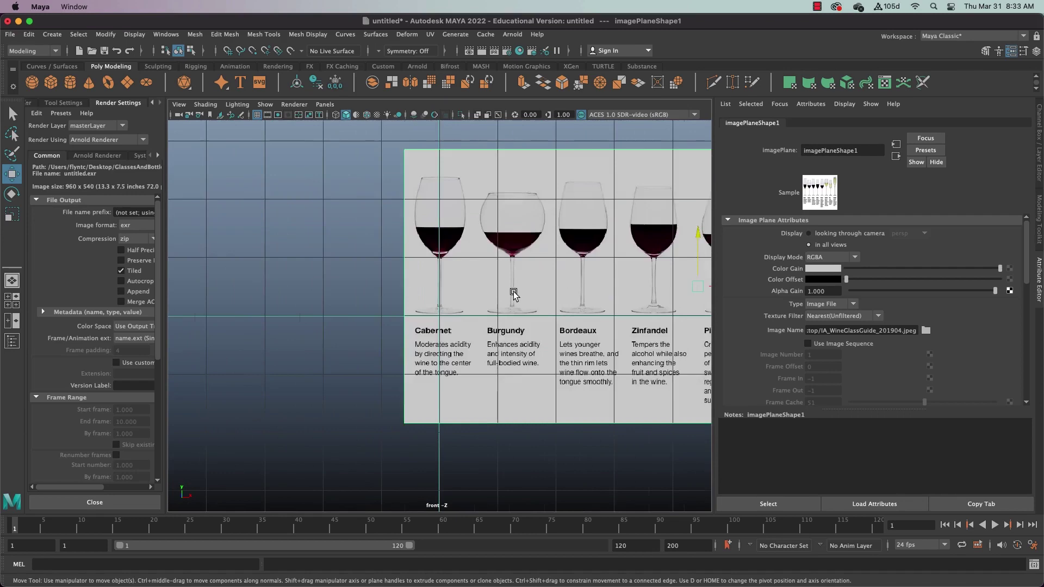
scroll(513, 294, up, 8)
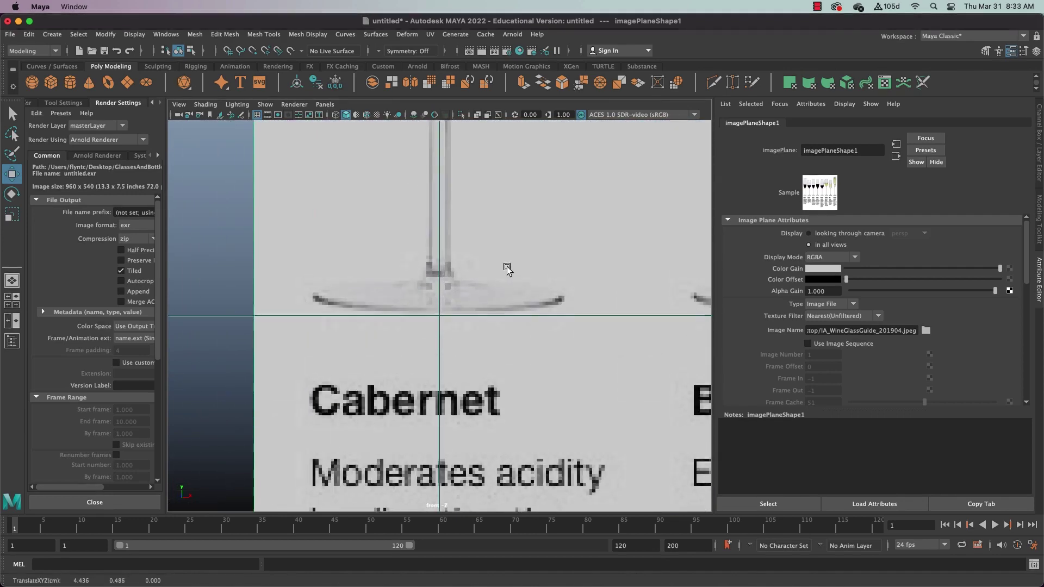
scroll(519, 274, down, 12)
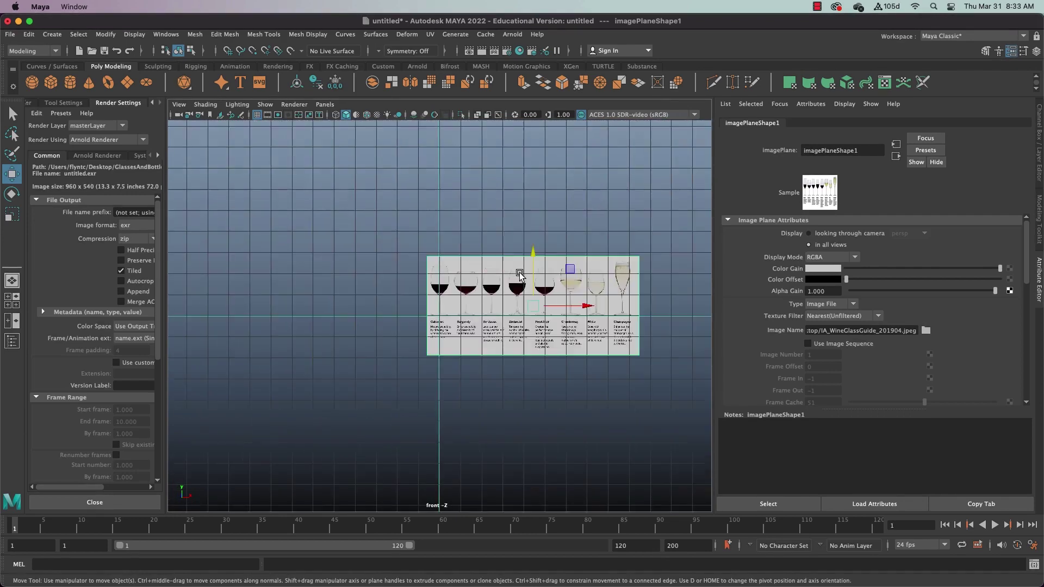
scroll(519, 274, down, 1)
click(563, 308)
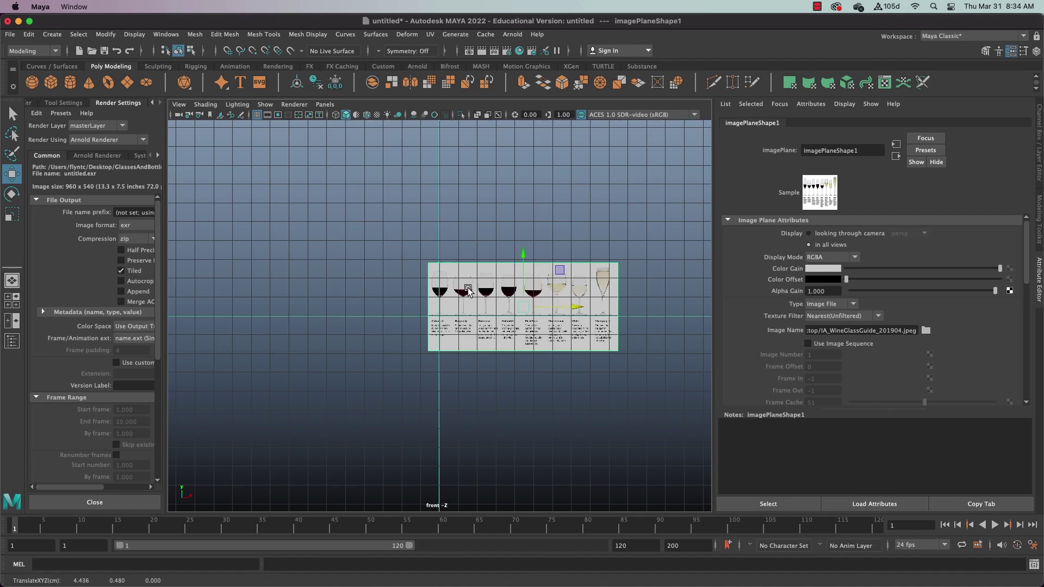
scroll(467, 291, up, 8)
scroll(468, 291, down, 6)
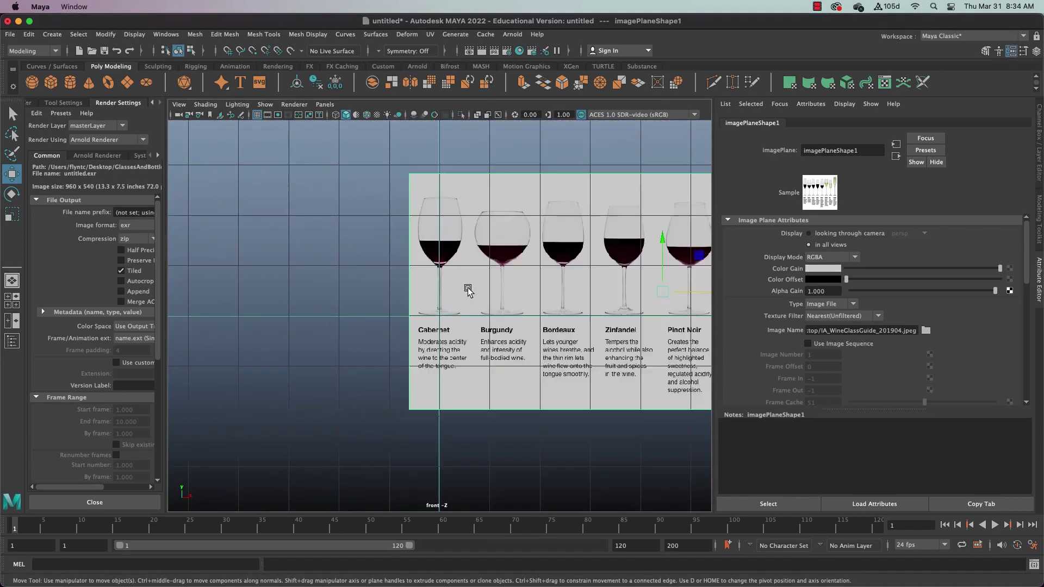
scroll(572, 312, up, 1)
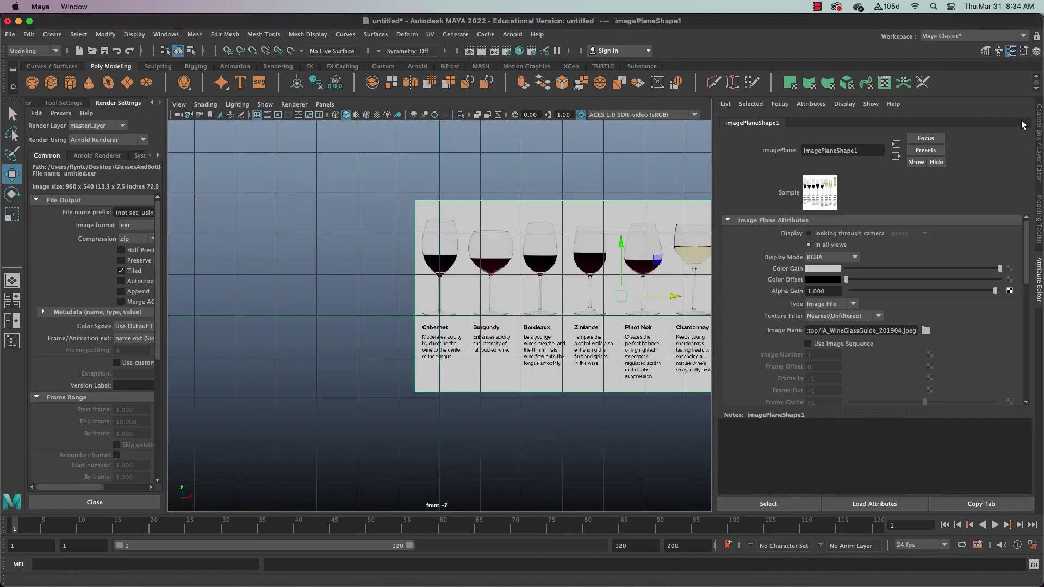
Step: Create a display layer from the selected image plane, name it Reference, and give it a bright green colour
click(1039, 124)
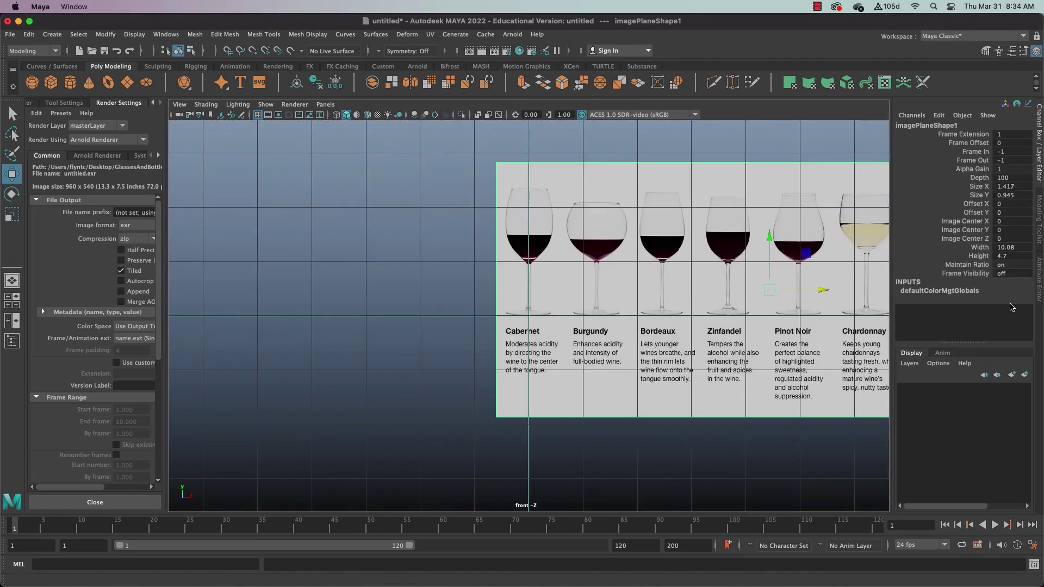
click(1024, 374)
click(955, 388)
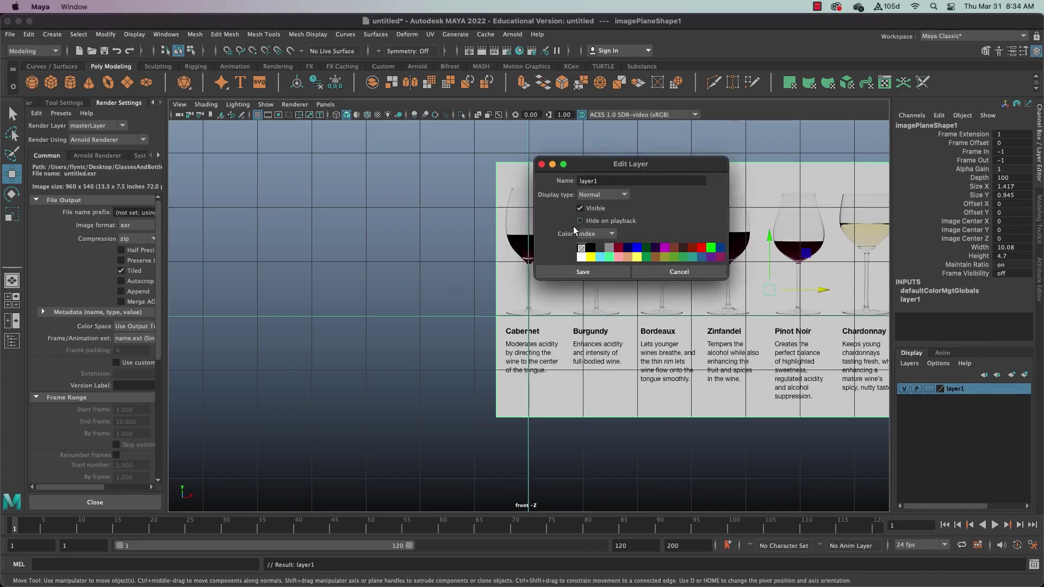
double_click(588, 180)
text(Reference)
click(710, 248)
click(617, 271)
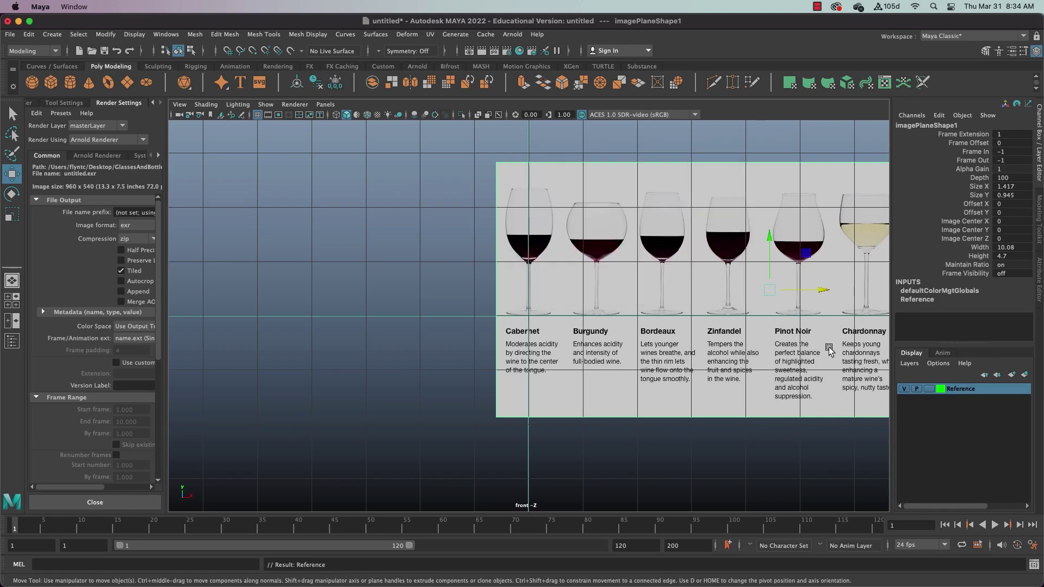
Step: Set the Reference layer's display type to reference (R) and deselect the image plane
click(929, 388)
click(929, 389)
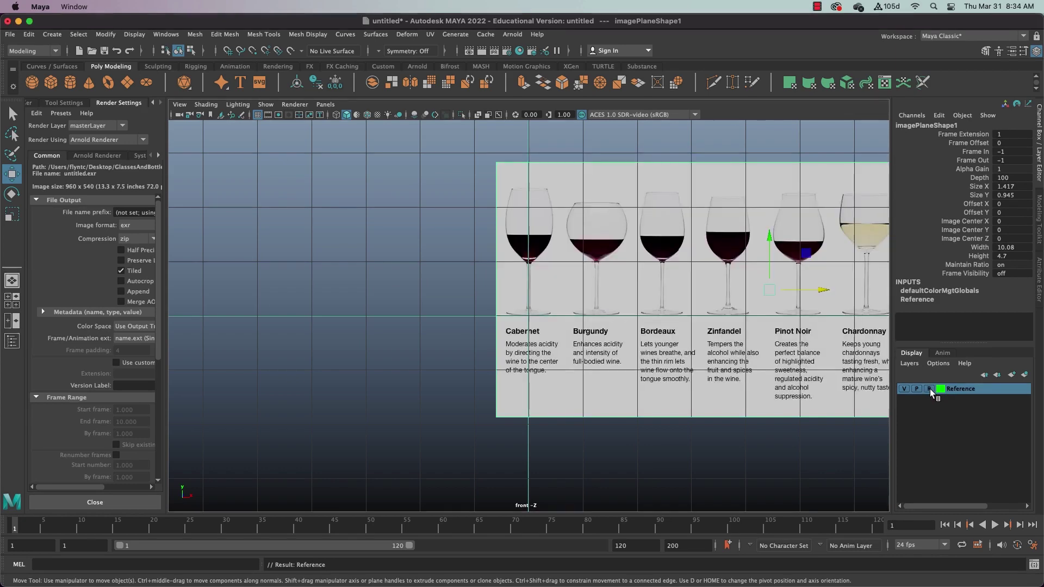
click(412, 211)
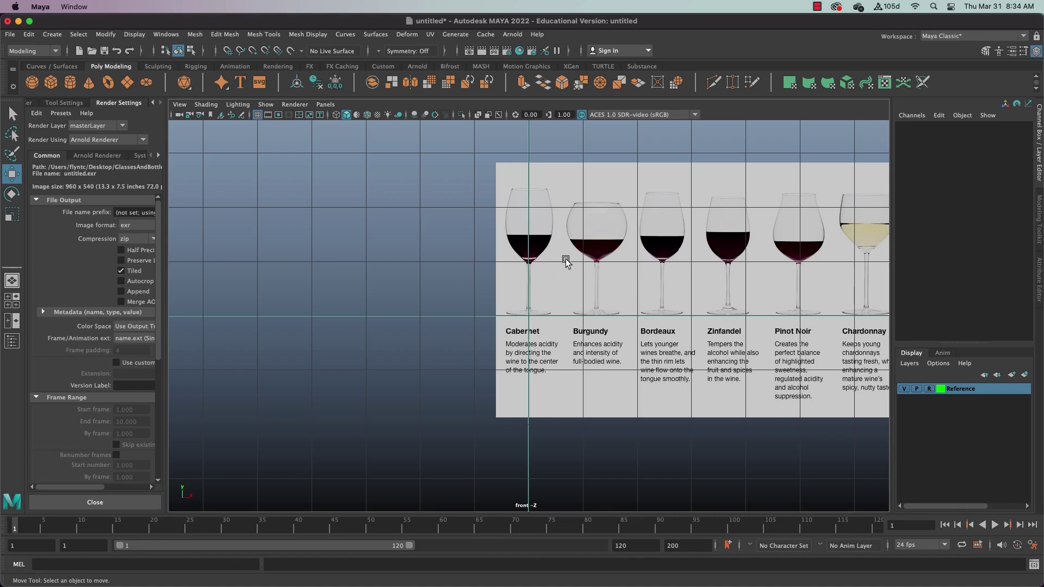
Step: In the front view, use the CV Curve Tool to trace the Cabernet bowl's inner wall from the vertical axis up to the rim
key(space)
key(space)
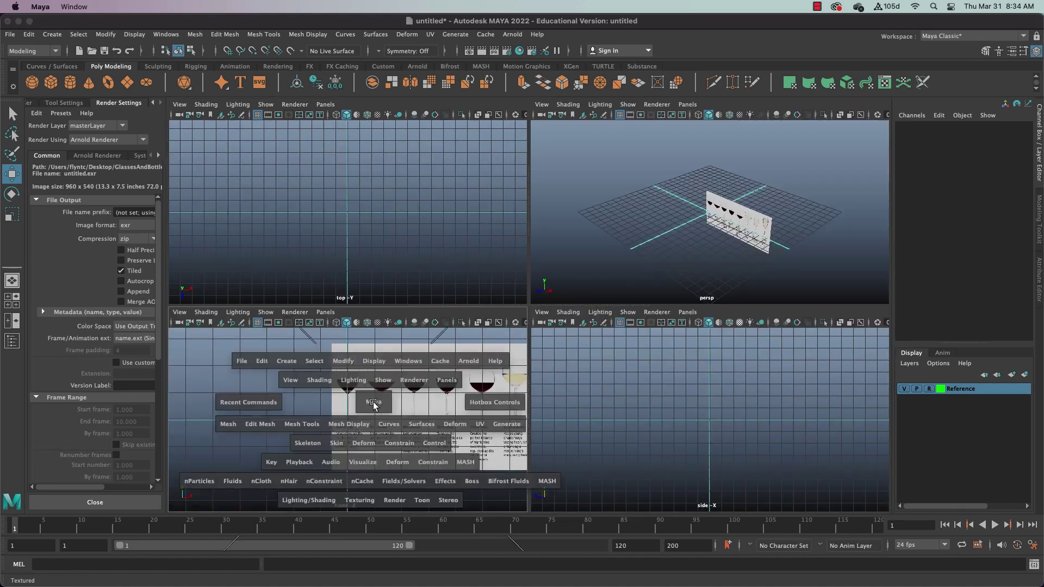
scroll(538, 285, up, 3)
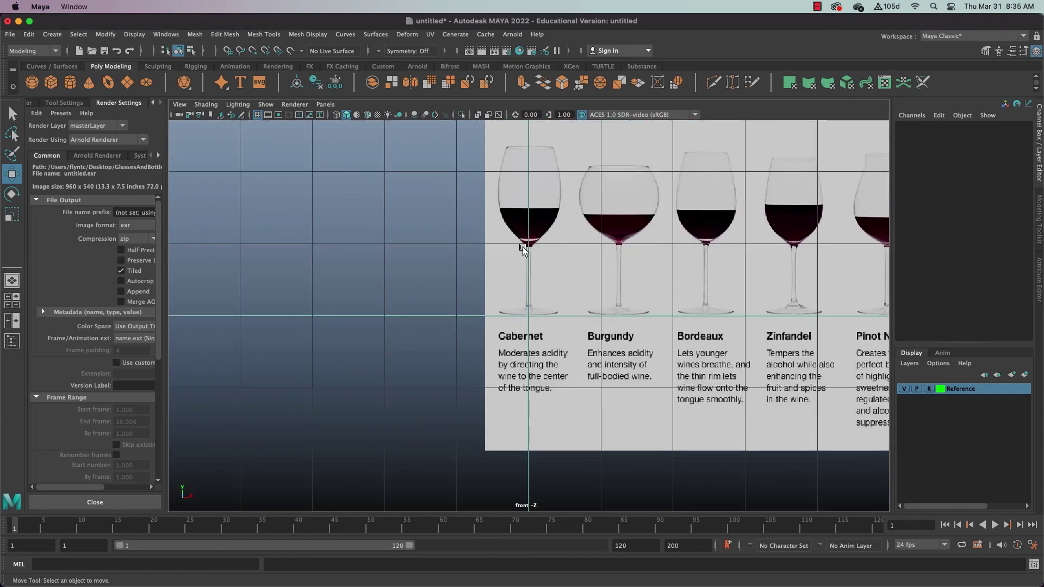
alt+middle_drag(523, 249, 469, 327)
scroll(469, 328, up, 2)
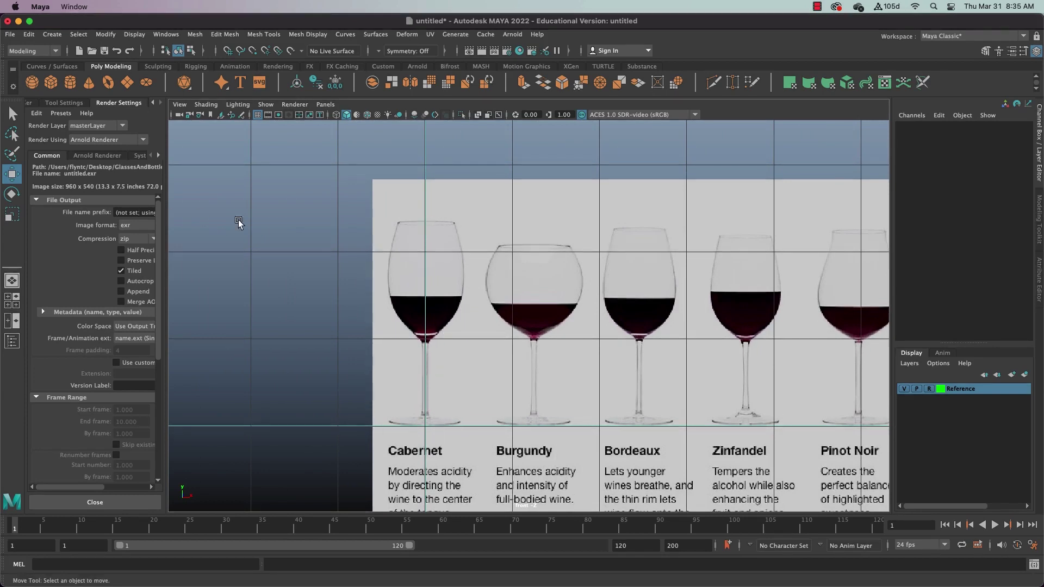
click(53, 36)
mouse_move(107, 117)
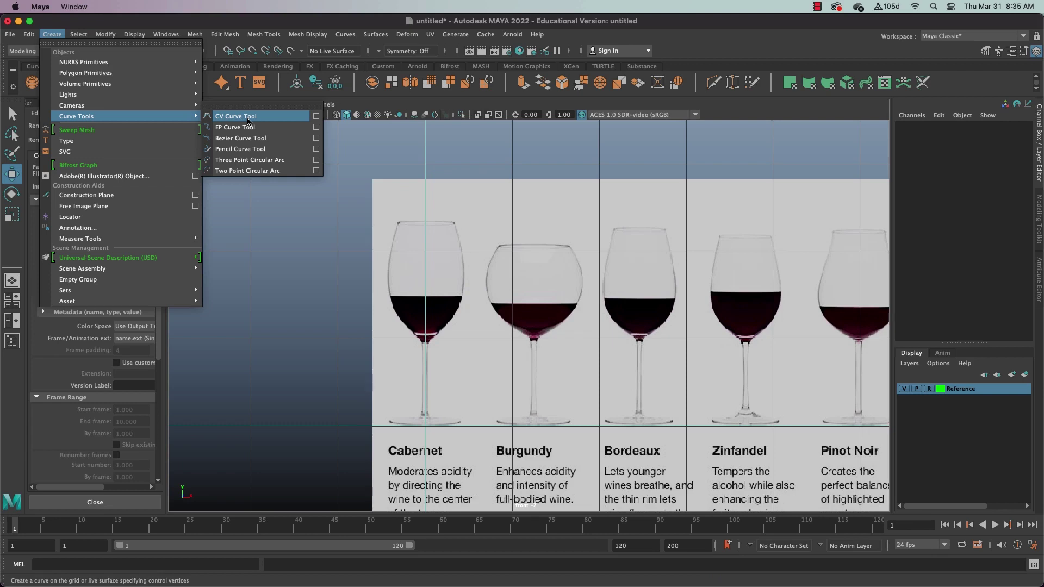
click(276, 119)
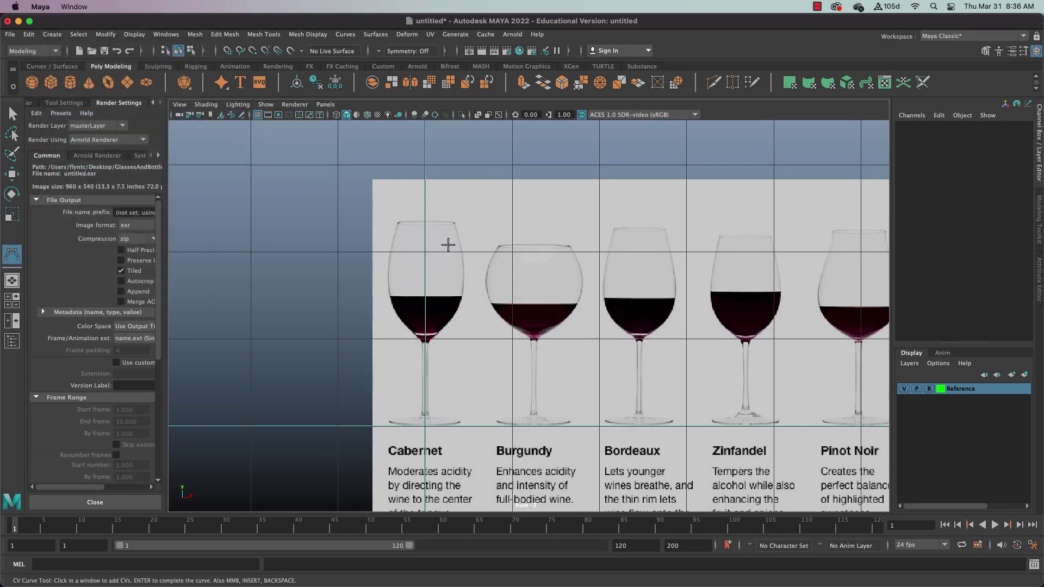
scroll(448, 245, up, 5)
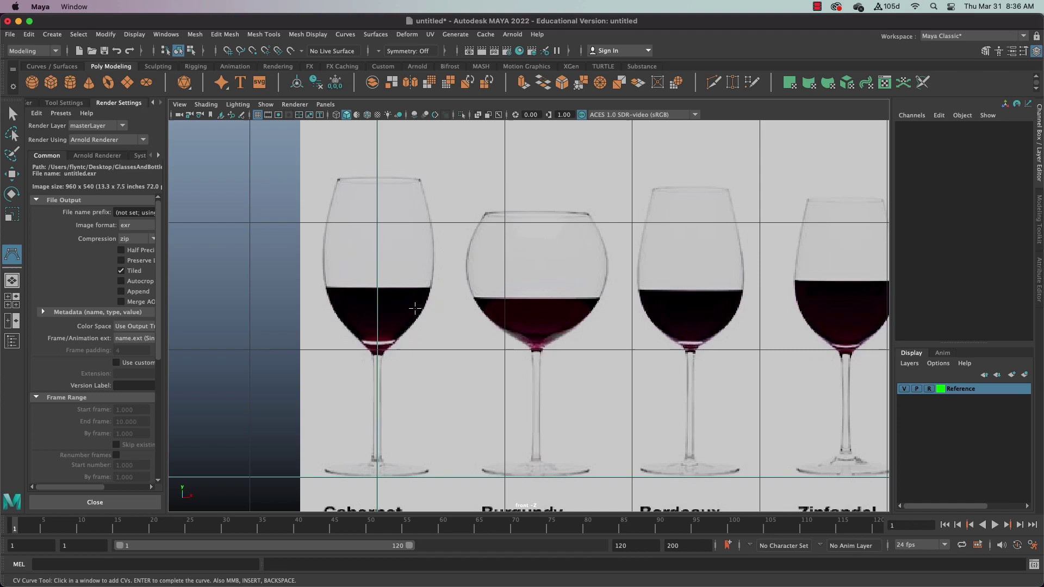
click(378, 343)
click(398, 334)
click(418, 310)
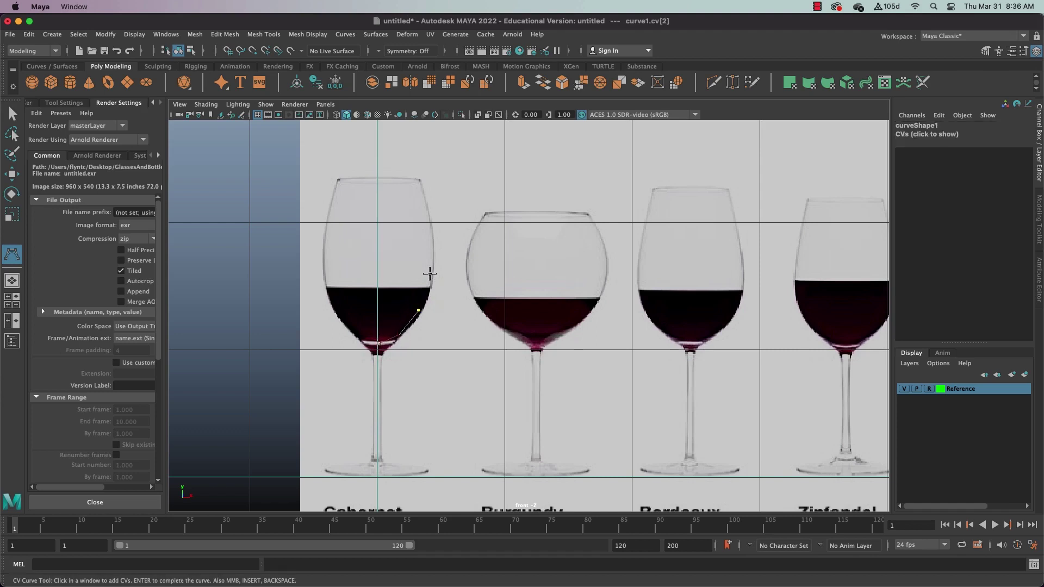
click(430, 274)
click(430, 239)
click(425, 209)
click(419, 182)
Step: Continue the curve over the rim and down the outside of the Cabernet bowl to where it narrows toward the stem
click(419, 175)
click(425, 176)
click(427, 208)
click(434, 241)
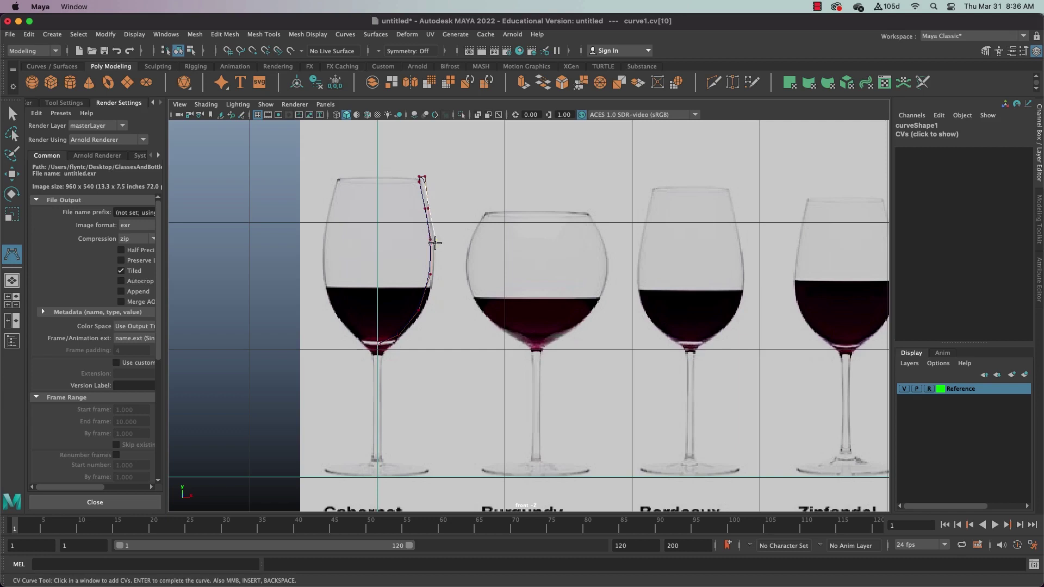
click(433, 275)
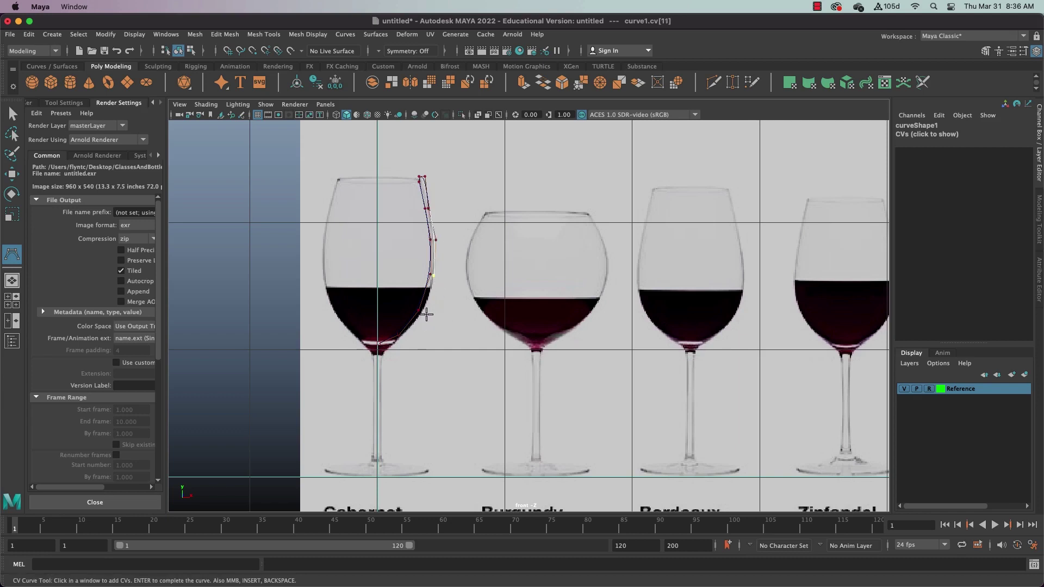
click(423, 313)
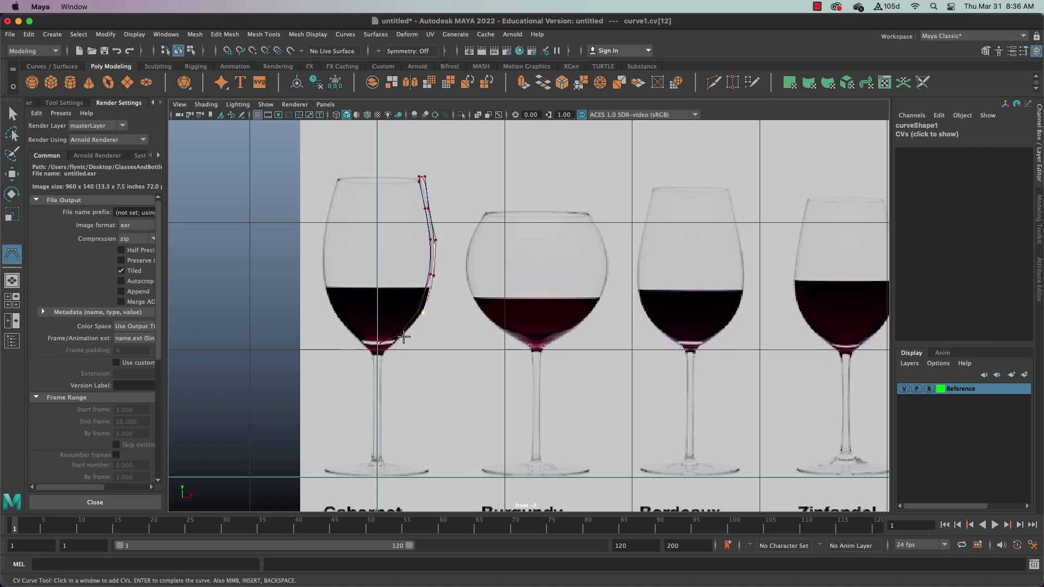
click(403, 340)
click(389, 350)
Step: Extend the curve down the outer side of the stem and flare it onto the top of the foot
click(384, 355)
click(383, 407)
click(382, 456)
click(386, 463)
click(391, 463)
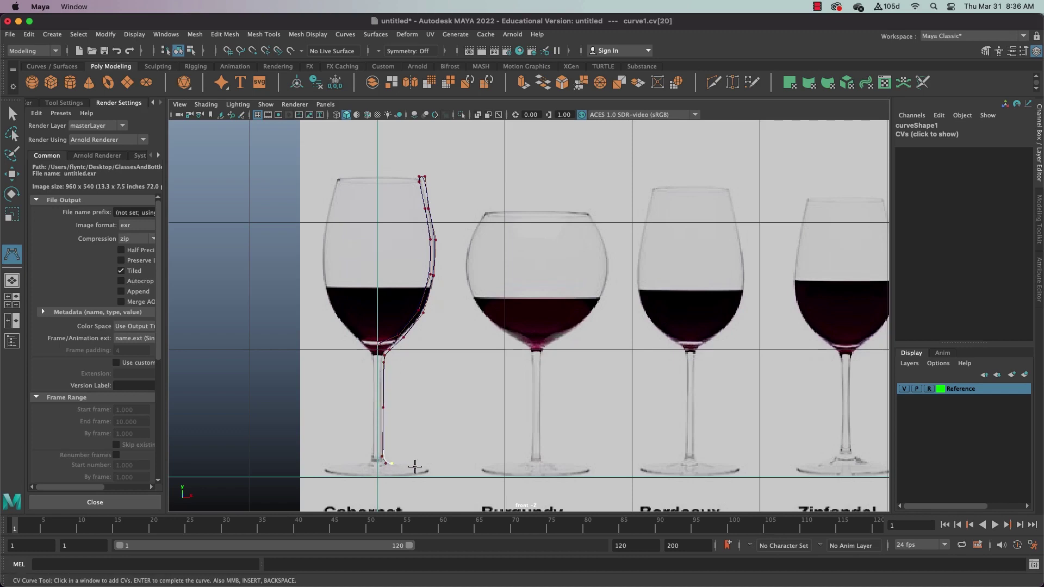
Step: Trace the foot's top, rounded edge and underside back to the vertical axis, and finish the curve with the Move tool active
click(408, 466)
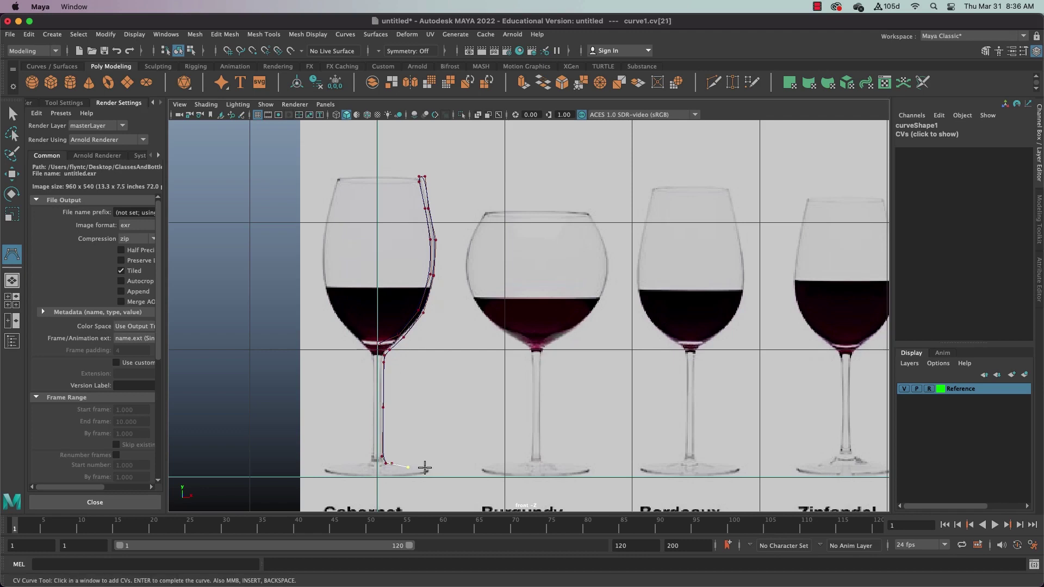
click(425, 468)
click(431, 471)
click(425, 475)
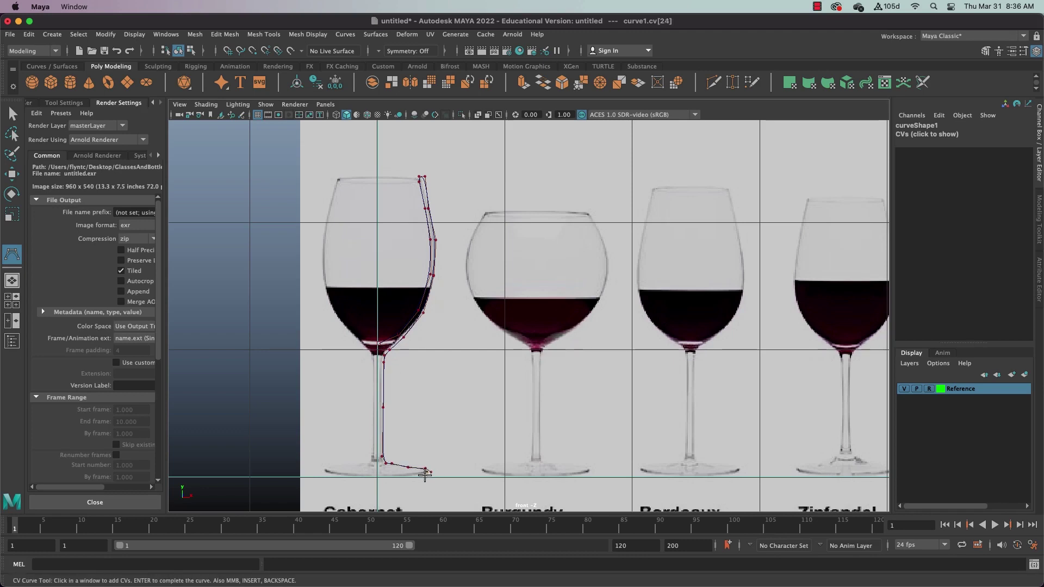
click(402, 478)
click(378, 476)
click(20, 183)
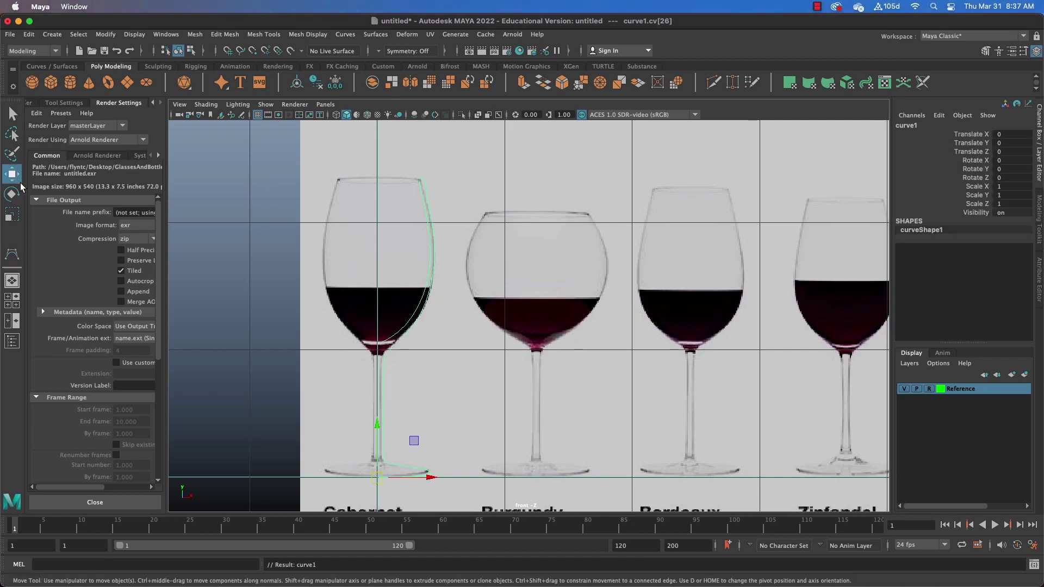
Step: Switch the curve to control vertex editing and nudge the inner and outer wall vertices just above the wine line slightly outward
right_click(429, 234)
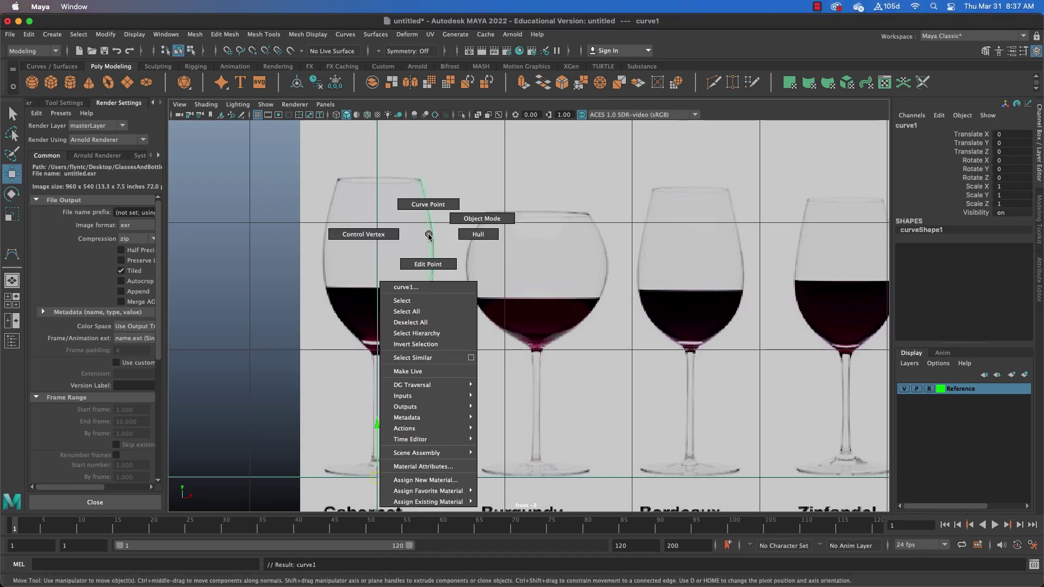
click(370, 234)
scroll(433, 284, up, 10)
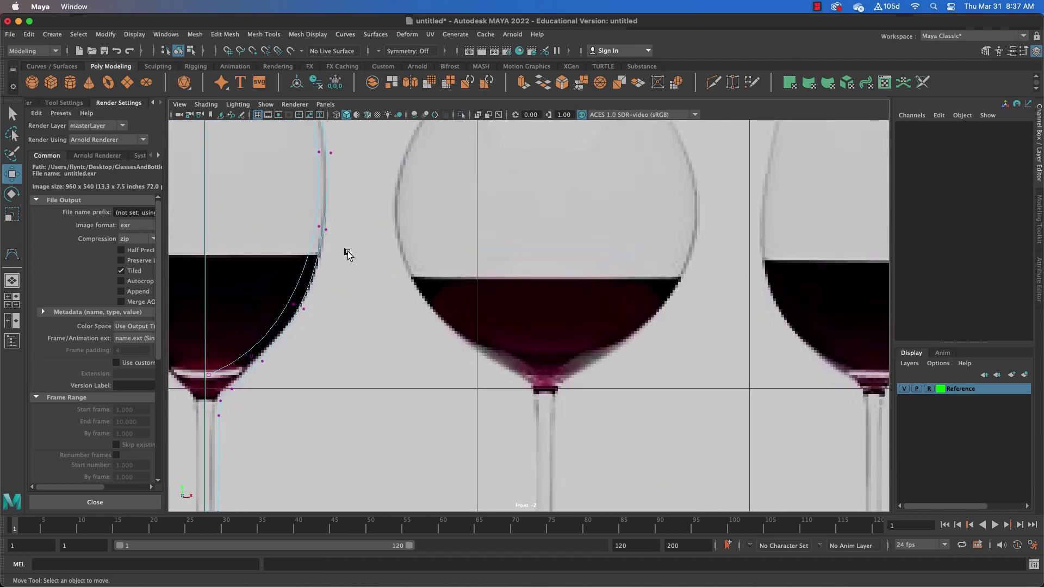
scroll(428, 314, up, 4)
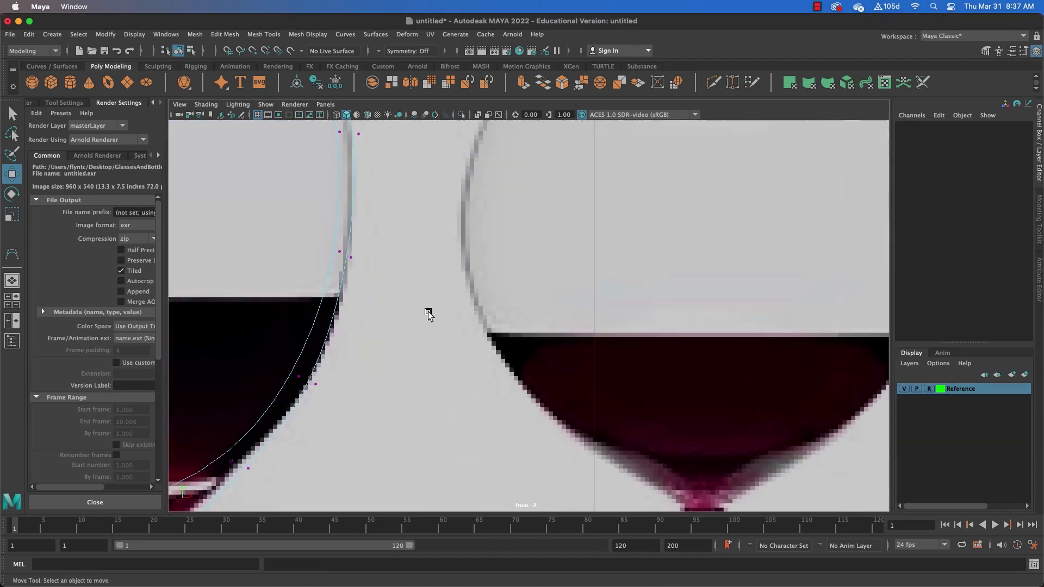
scroll(384, 328, up, 2)
alt+middle_drag(382, 329, 477, 316)
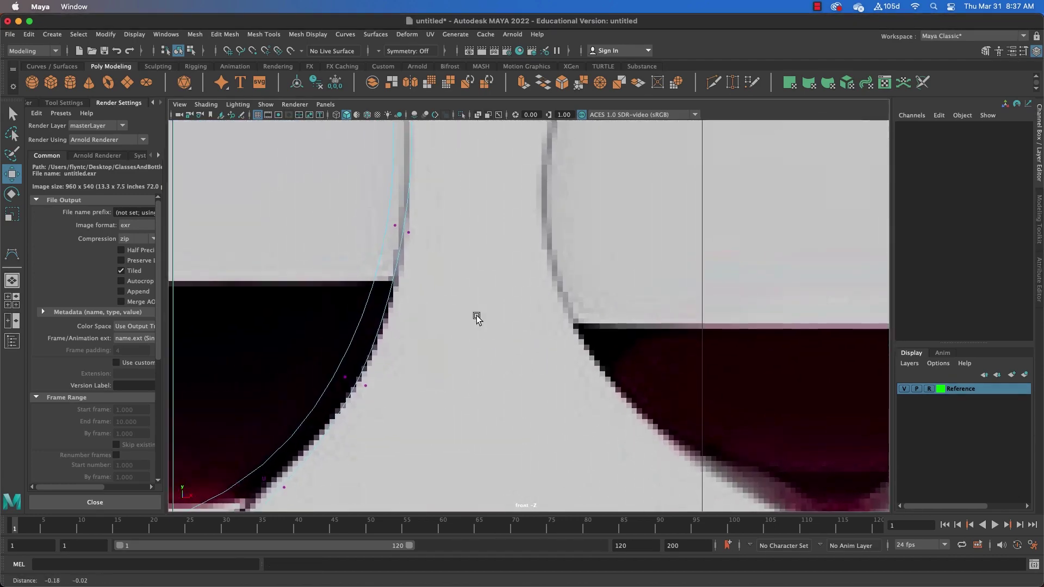
click(401, 227)
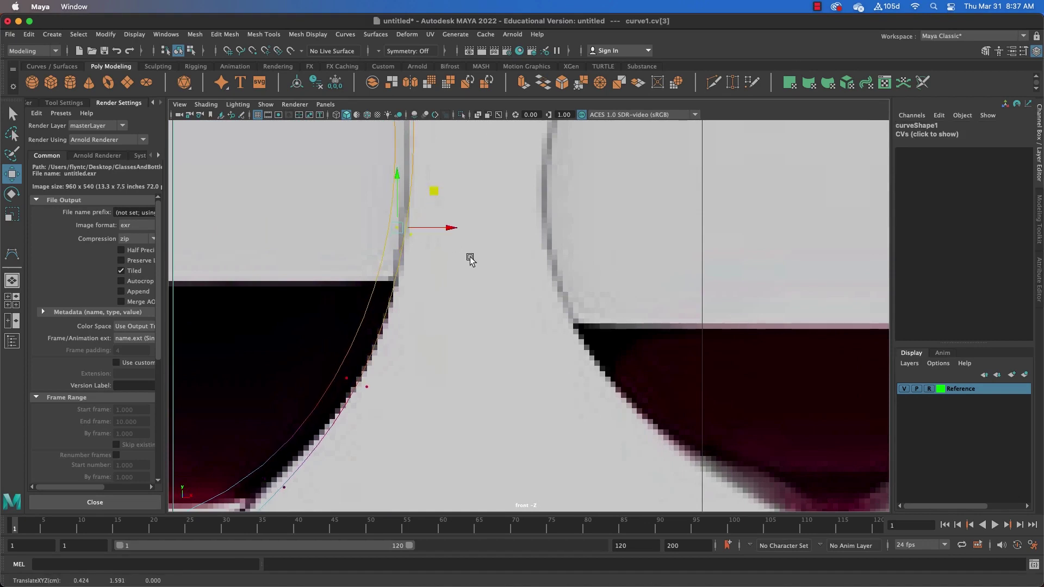
click(410, 233)
click(410, 233)
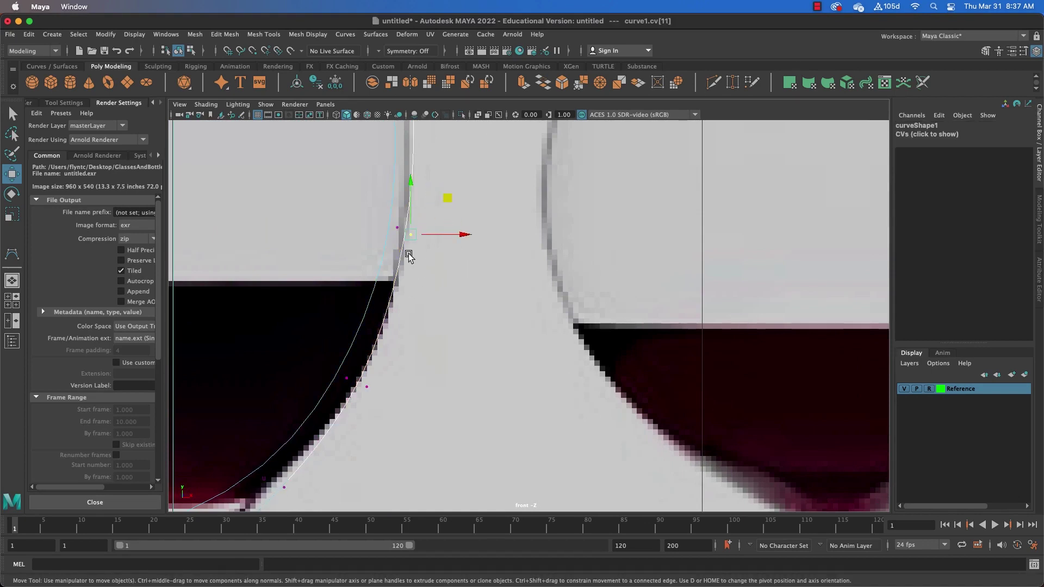
drag(412, 234, 415, 234)
Step: Move the inner-wall control vertex below the wine line to about X 0.359, Y 1.311, close to the outer wall
click(366, 389)
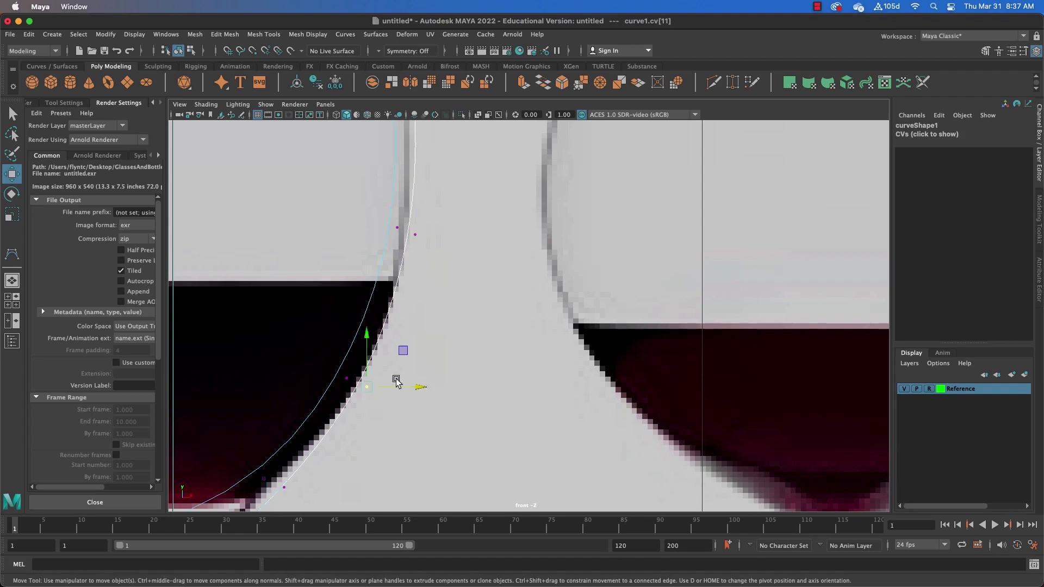
click(347, 378)
drag(383, 341, 400, 340)
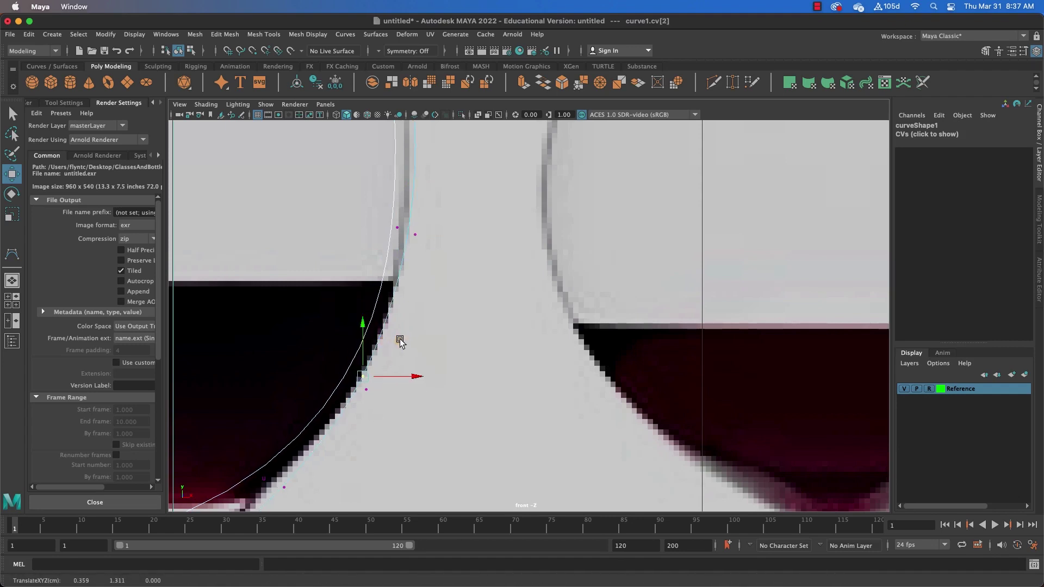
Step: Move the inner bowl's second control vertex to about X 0.179, Y 1.110 and its first to about X 0.004, Y 1.058
alt+middle_drag(357, 424, 372, 308)
click(329, 336)
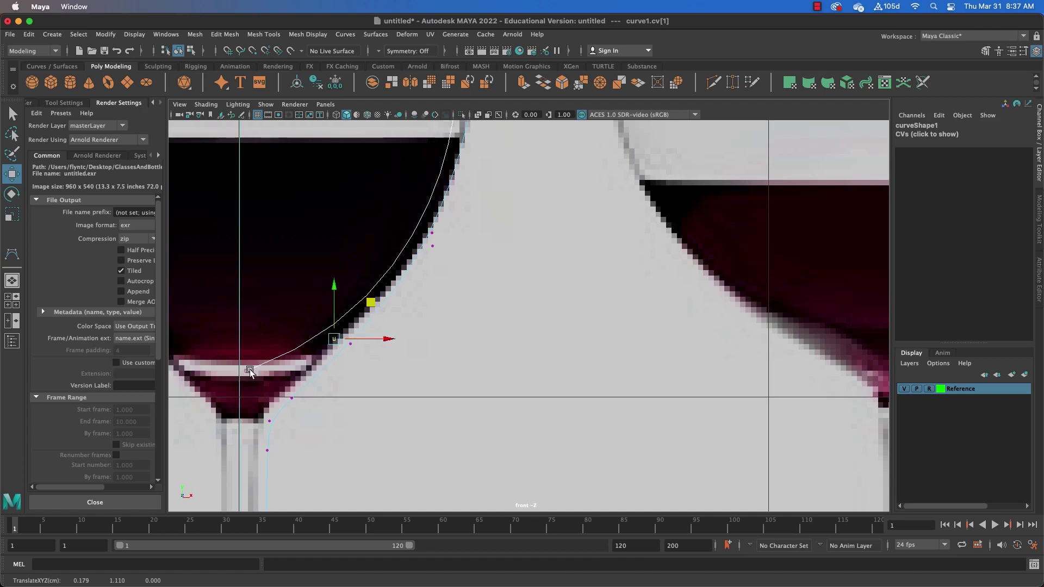
click(249, 370)
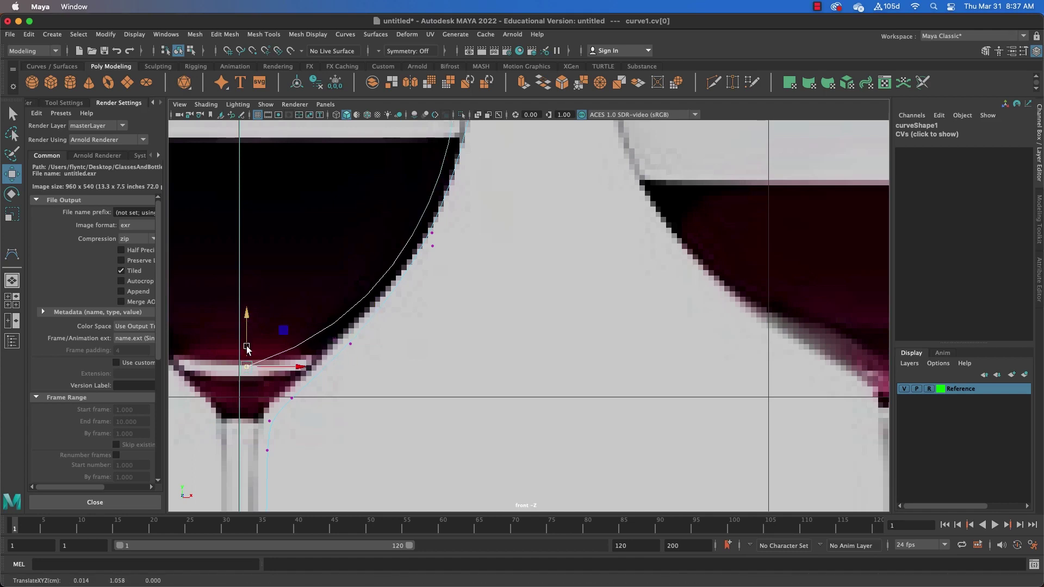
drag(294, 367, 287, 367)
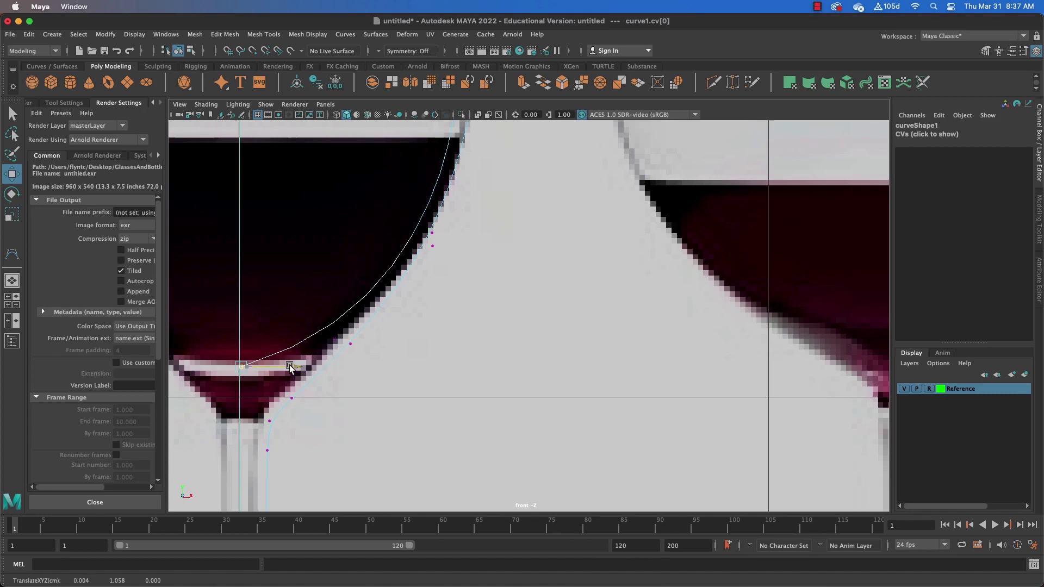
Step: Nudge the outer control vertices at the bowl's underside and top of the stem inward to follow the glass outline
click(292, 398)
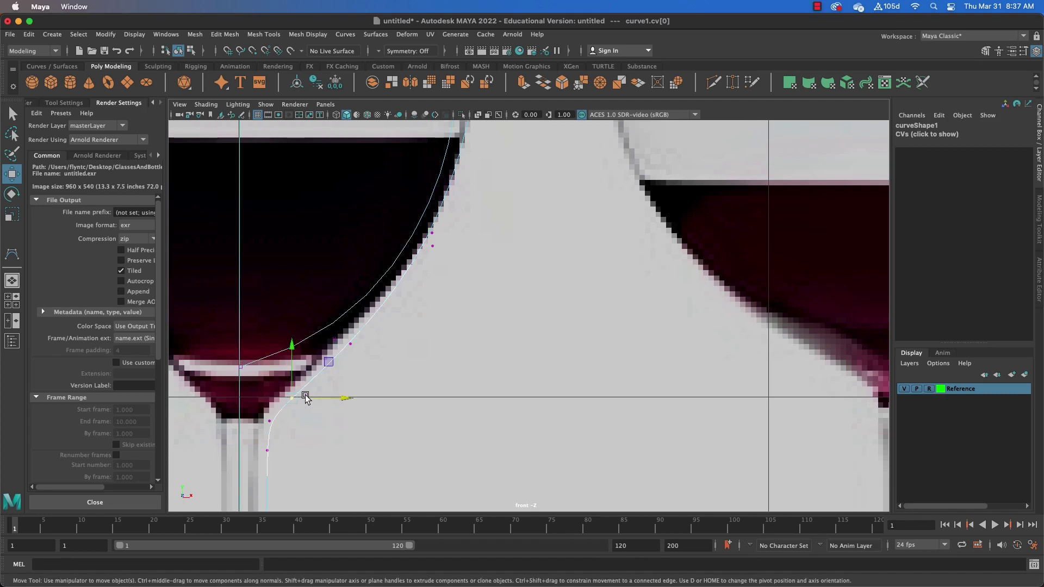
click(350, 344)
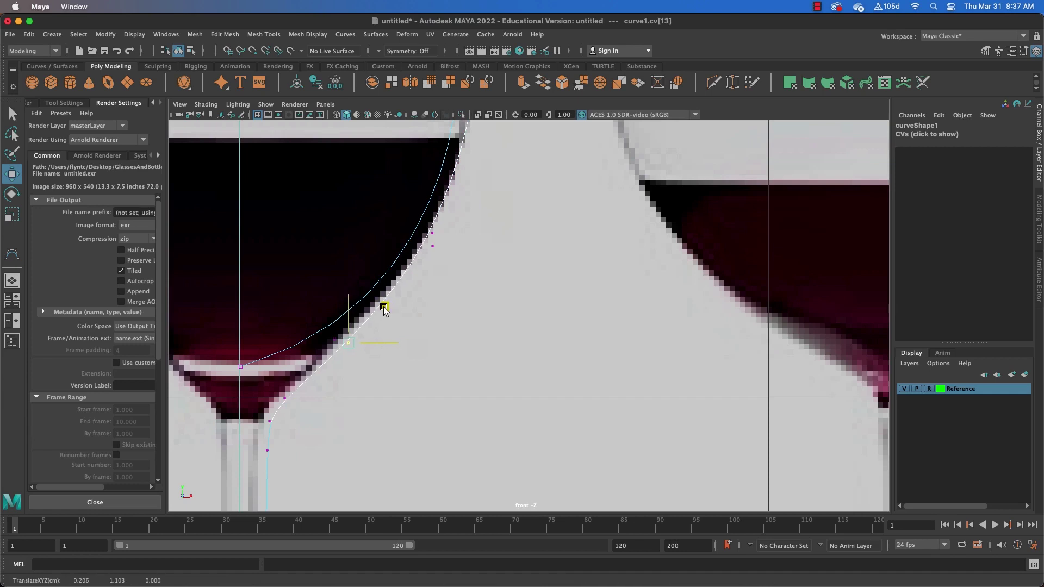
click(268, 420)
click(267, 450)
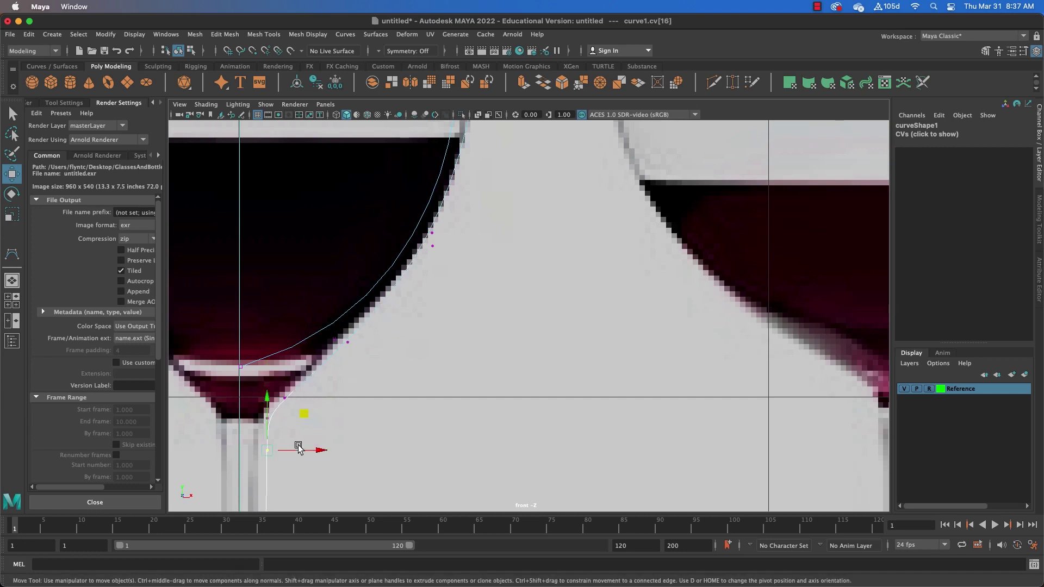
drag(303, 449, 299, 449)
Step: Adjust the outer-wall control vertices above the wine line, placing the upper two at about X 0.453, Y 1.862 and X 0.400, Y 2.107
alt+middle_drag(537, 231, 499, 438)
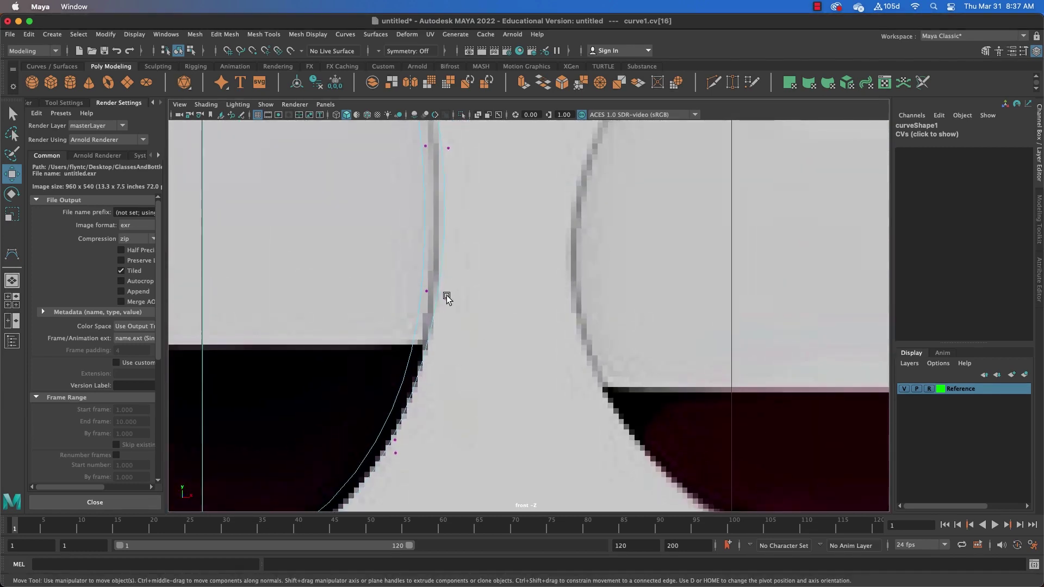
click(445, 296)
drag(481, 261, 480, 257)
alt+middle_drag(481, 243, 465, 396)
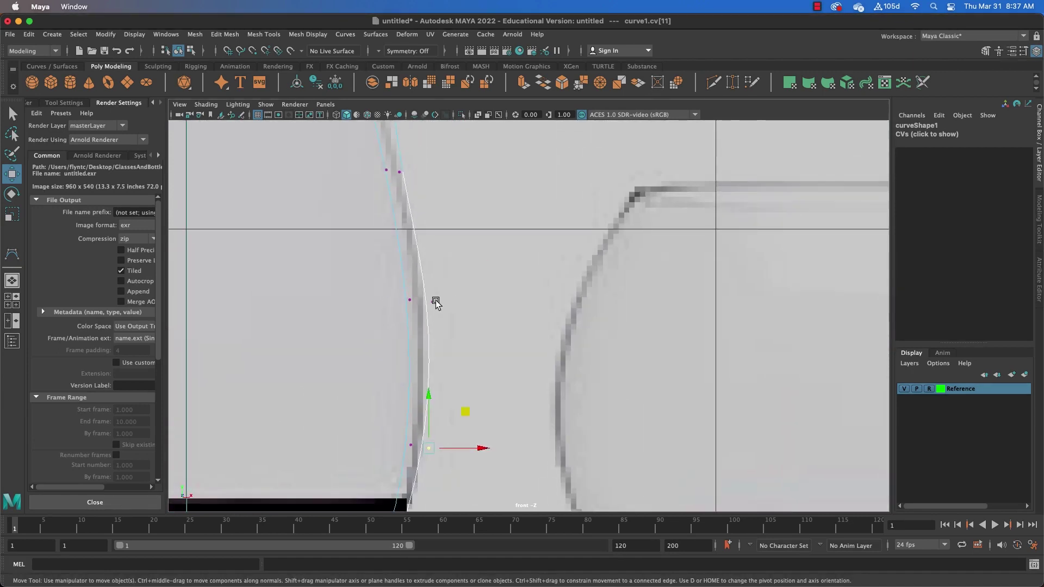
click(472, 299)
click(431, 302)
drag(466, 301, 459, 301)
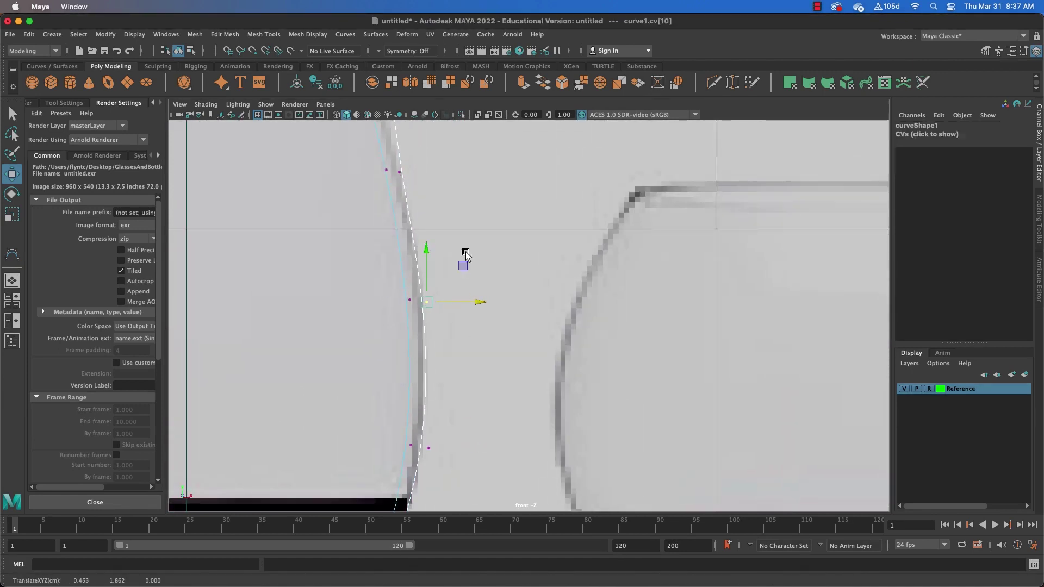
alt+middle_drag(464, 250, 490, 442)
click(424, 363)
drag(461, 363, 459, 363)
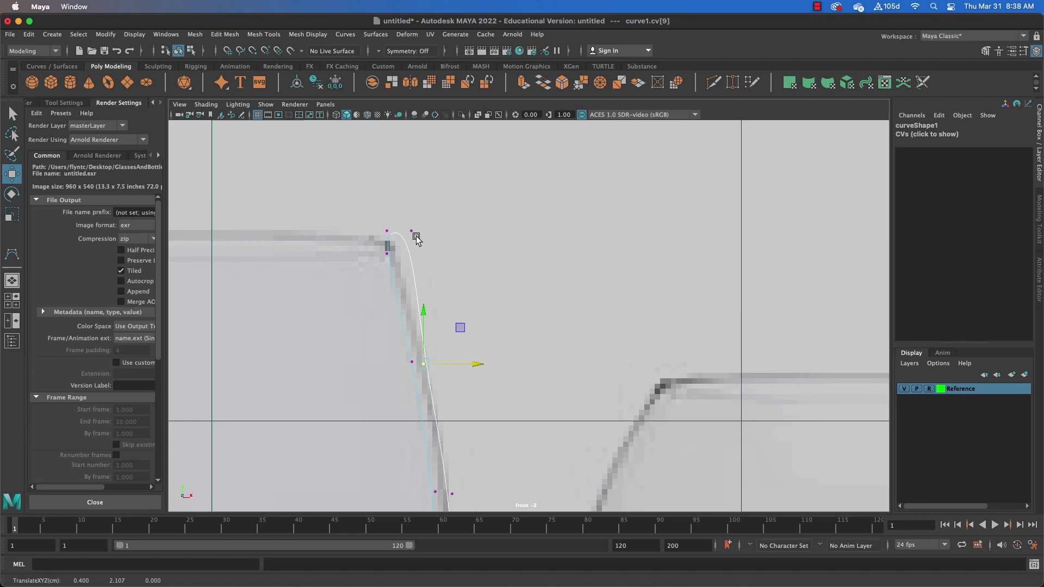
Step: Reposition the control vertices at the rim, pulling the outer one inward and slightly down and raising the inner one, for a thinner lip
click(412, 231)
drag(453, 231, 389, 224)
click(387, 254)
click(405, 232)
click(387, 248)
click(389, 219)
click(386, 247)
click(404, 230)
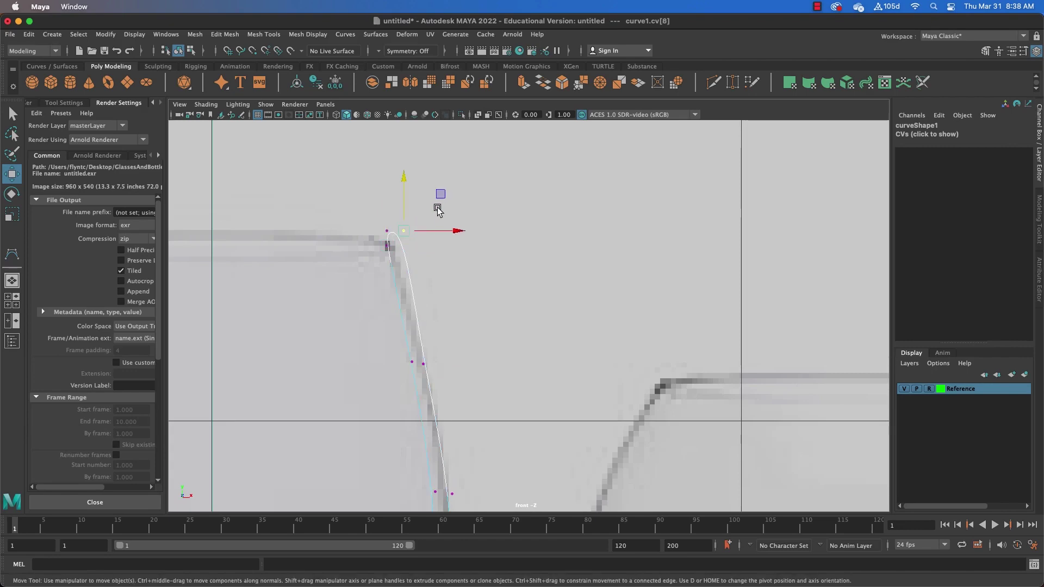
drag(440, 195, 440, 203)
Step: Move the control vertex where the stem meets the foot inward to about X 0.054, and raise the one midway along the foot's upper surface
scroll(444, 237, down, 5)
scroll(451, 348, up, 8)
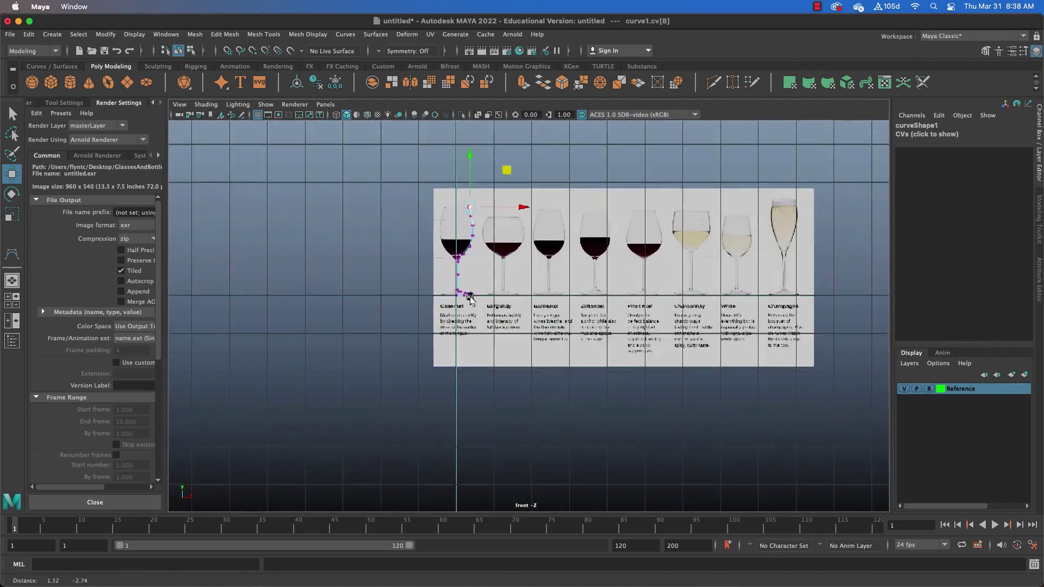
scroll(454, 356, up, 6)
alt+middle_drag(312, 324, 494, 387)
scroll(494, 387, up, 4)
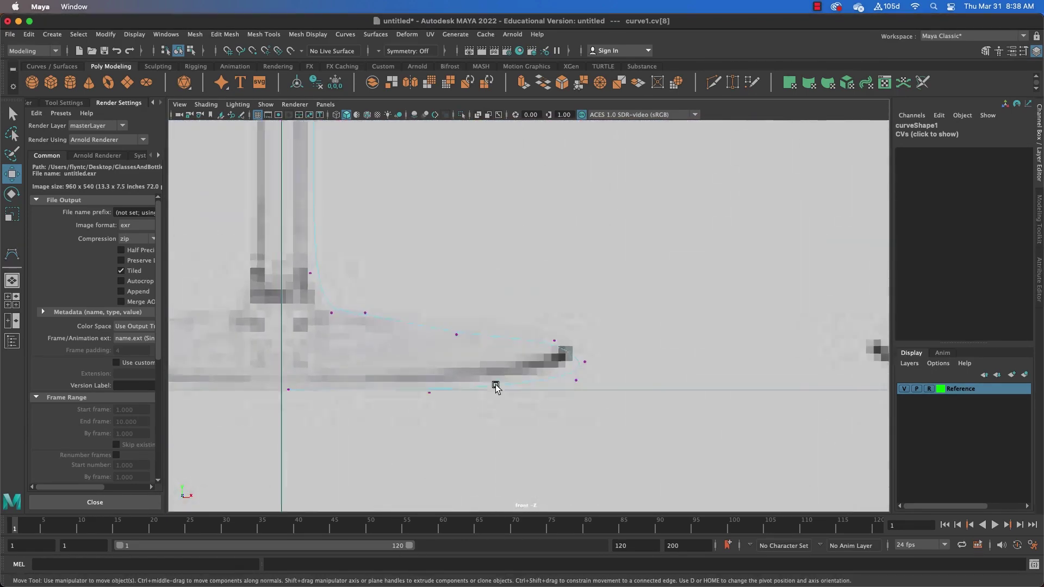
click(390, 330)
drag(434, 330, 419, 330)
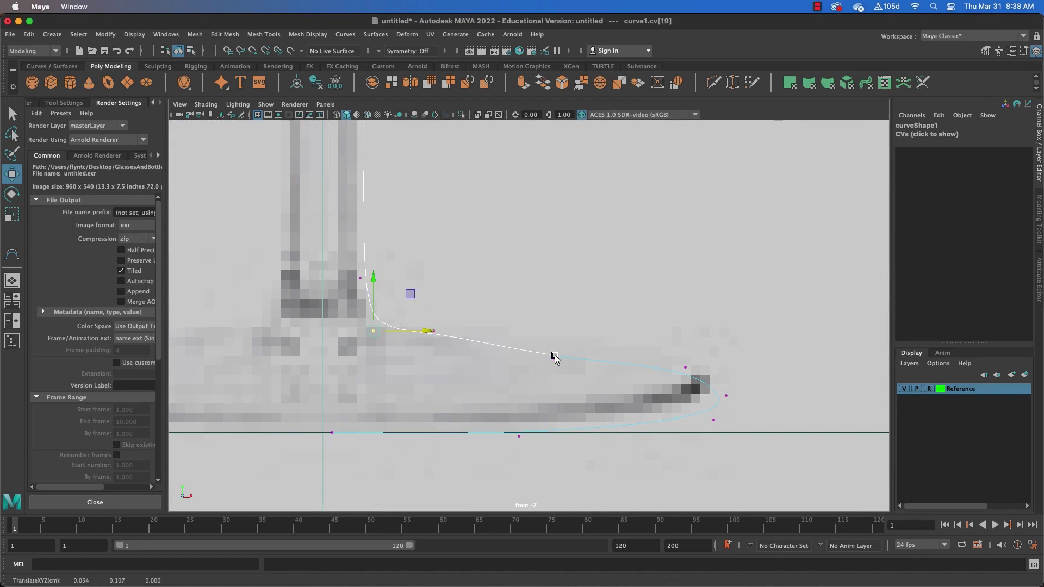
click(554, 359)
drag(554, 336, 554, 322)
Step: Tighten the foot's edge by pulling its outermost control vertex inward and raising the ones above and below it, the lower to about Y 0.018
alt+middle_drag(623, 339, 493, 250)
scroll(493, 250, up, 3)
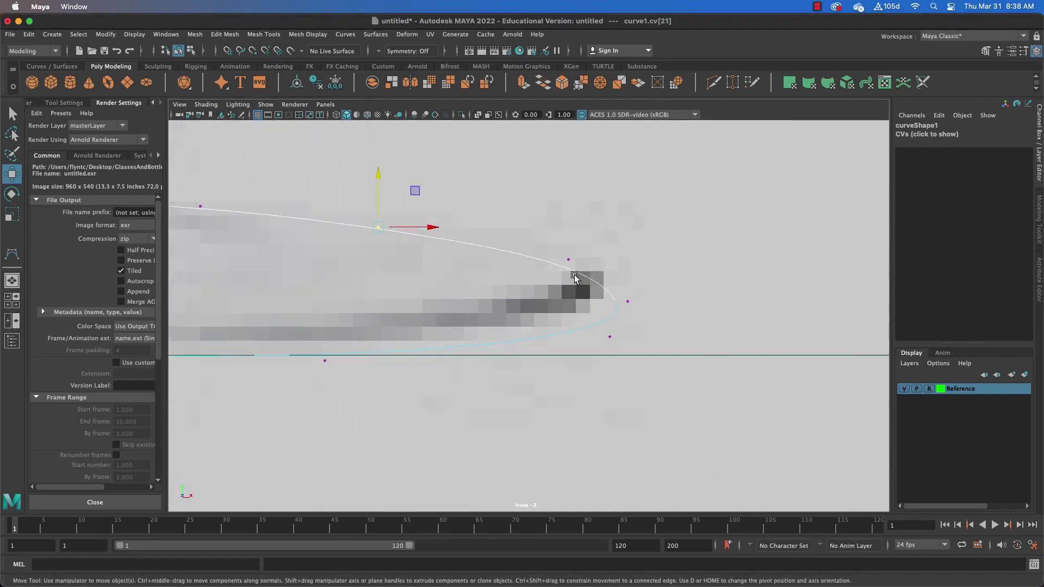
click(569, 260)
drag(568, 246, 568, 242)
click(640, 284)
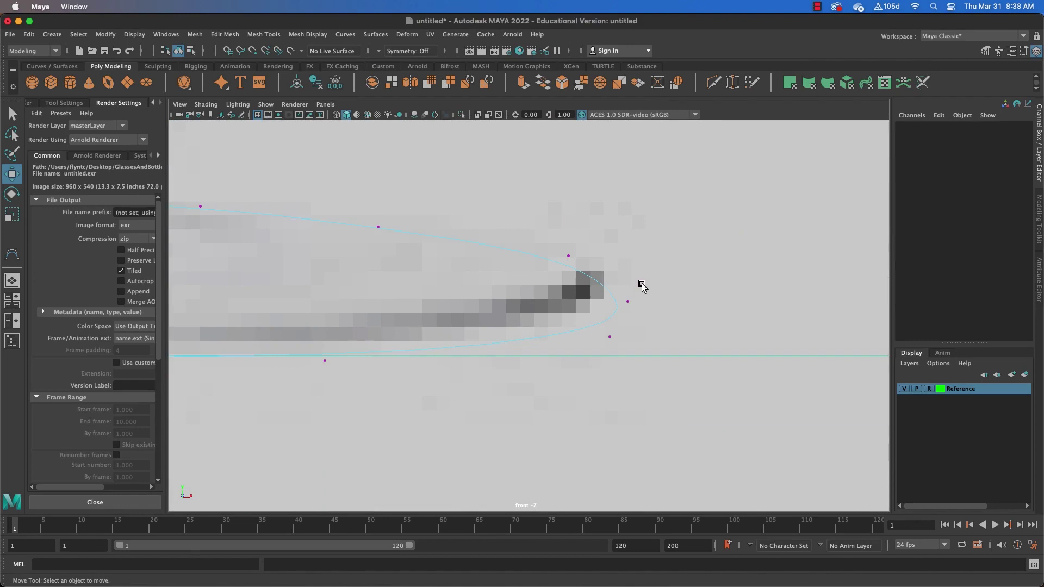
click(622, 299)
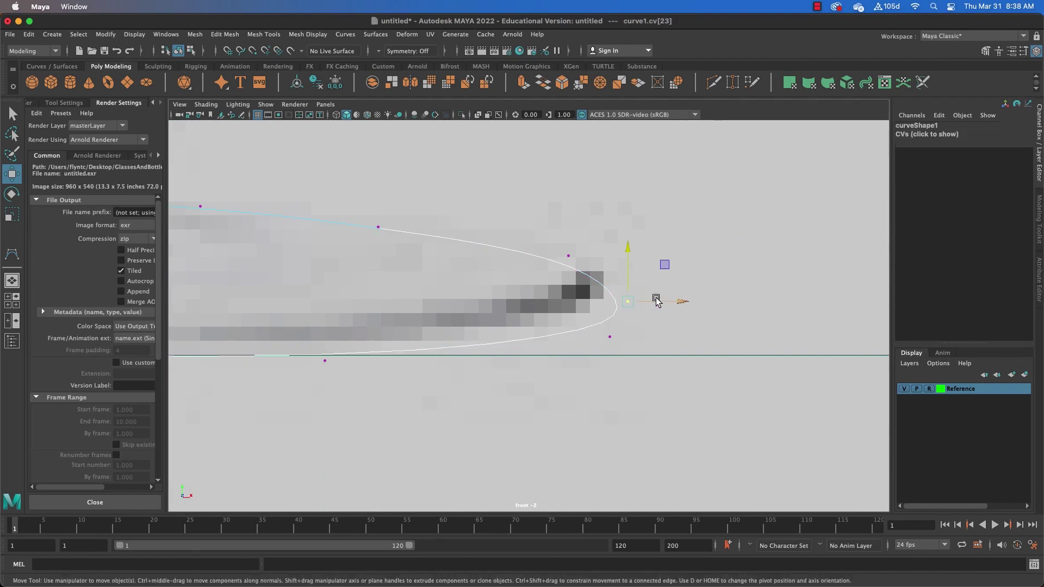
click(610, 335)
drag(611, 304, 611, 299)
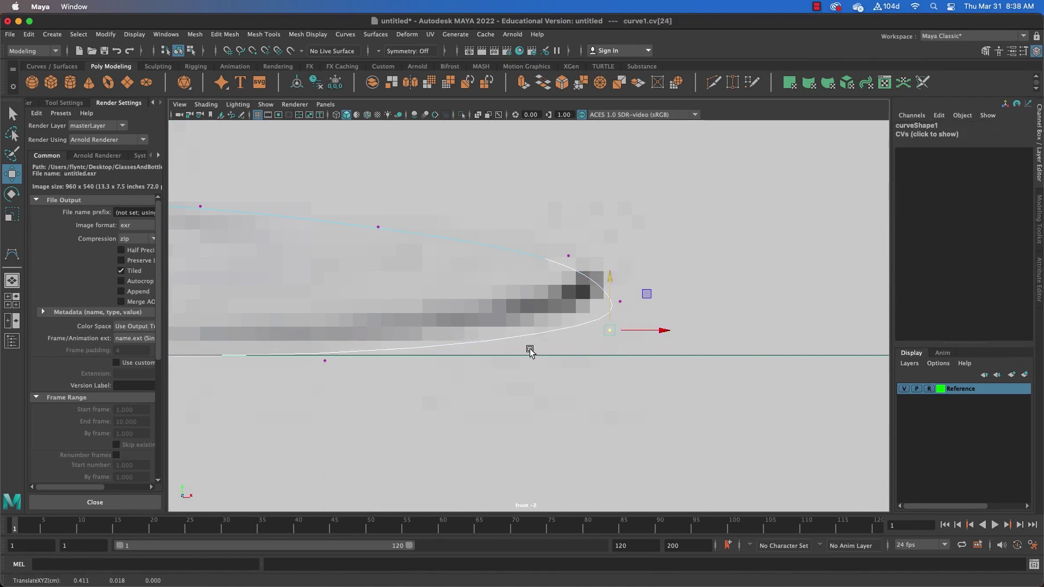
Step: Raise the foot underside's middle control vertex to the ground line and move the curve's last one to about X 0.003
click(325, 361)
drag(327, 336, 326, 331)
alt+middle_drag(327, 333, 549, 396)
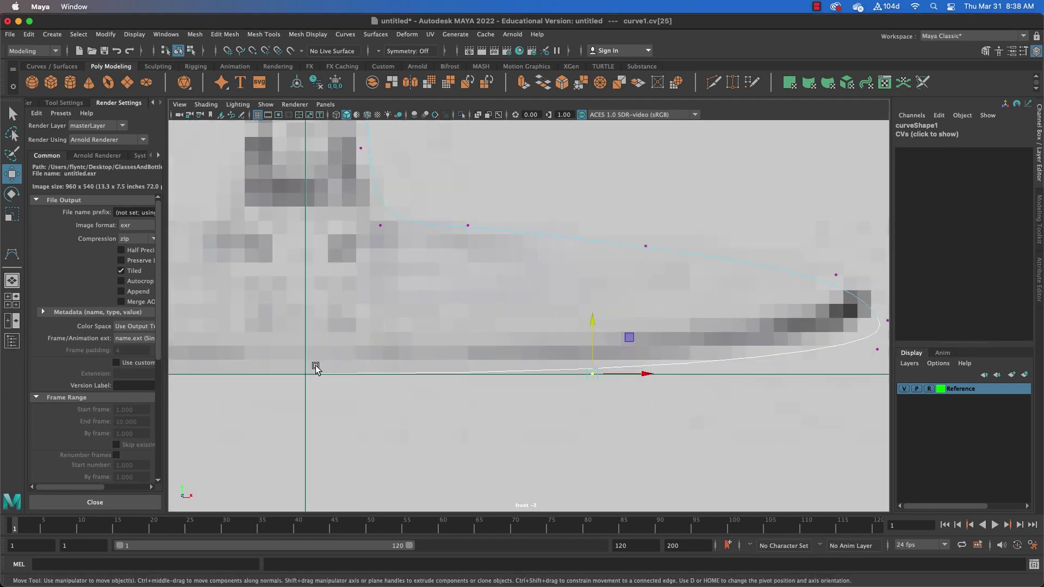
click(314, 372)
drag(373, 377, 361, 379)
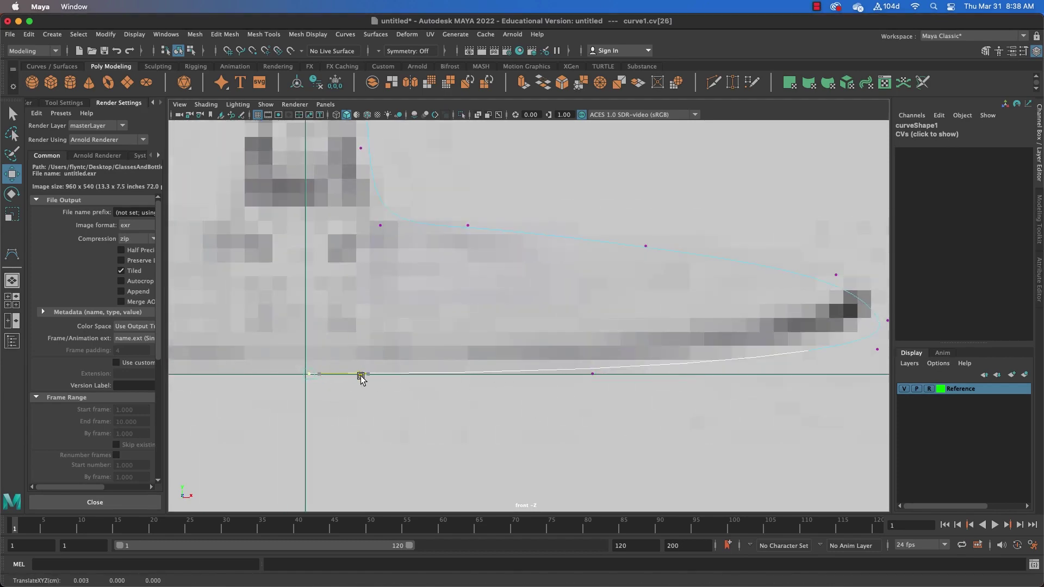
Step: Hide the Reference layer to check the profile curve on its own and clear the control vertex selection
scroll(374, 377, down, 10)
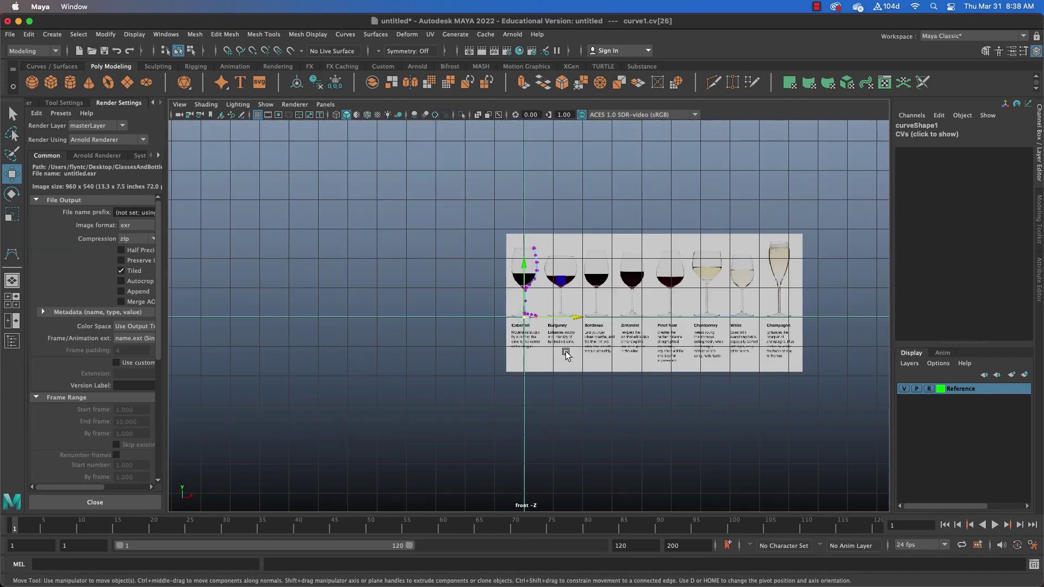
scroll(484, 407, up, 15)
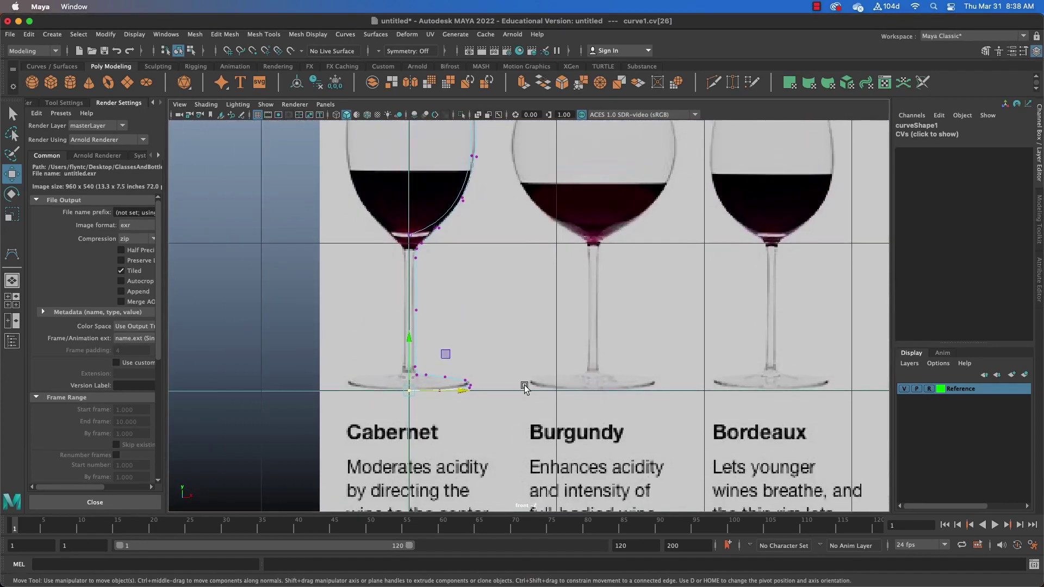
scroll(517, 433, down, 10)
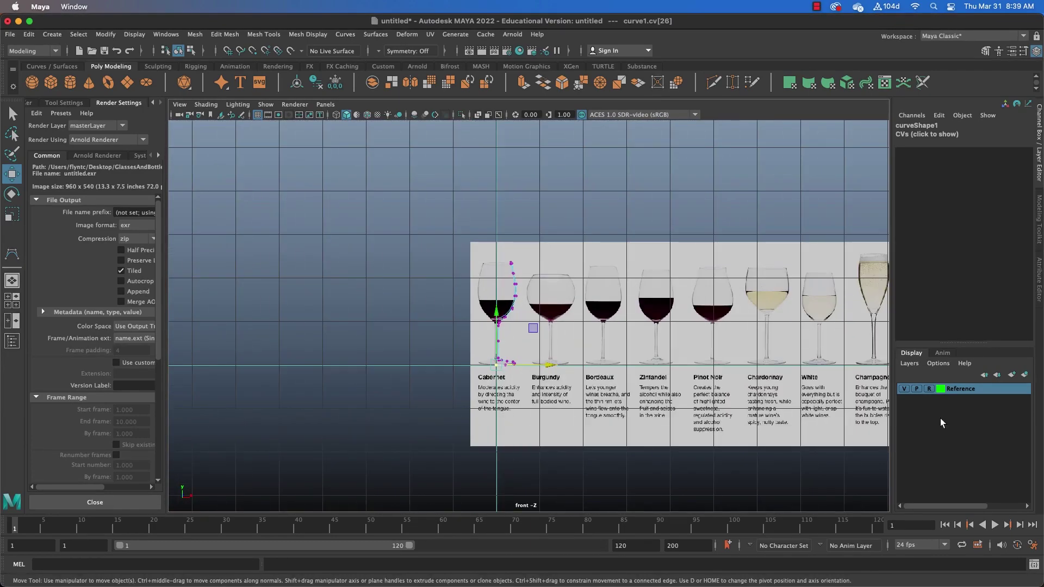
click(904, 389)
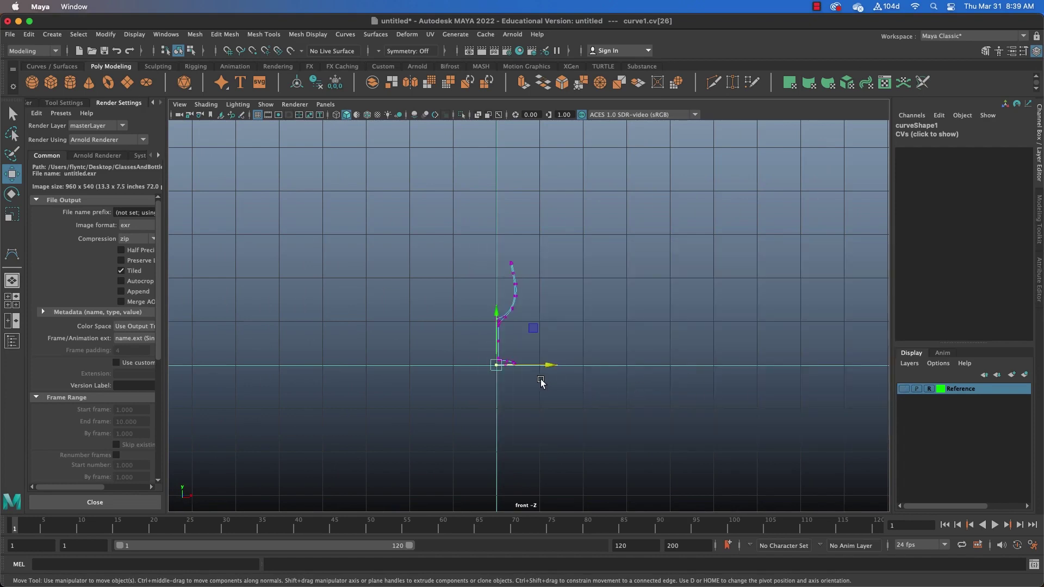
scroll(541, 382, up, 10)
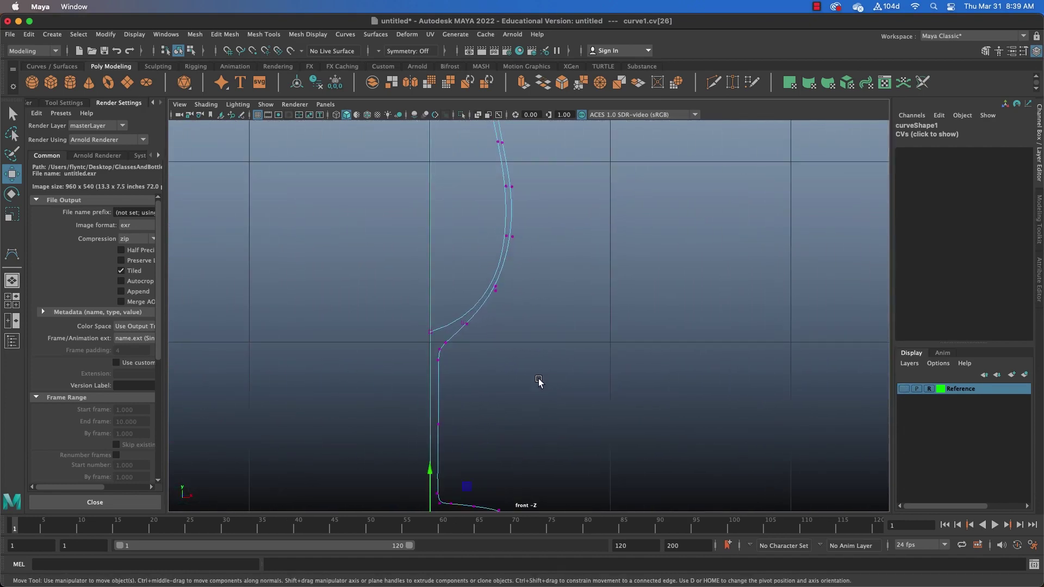
alt+middle_drag(538, 382, 571, 380)
alt+drag(572, 338, 528, 376)
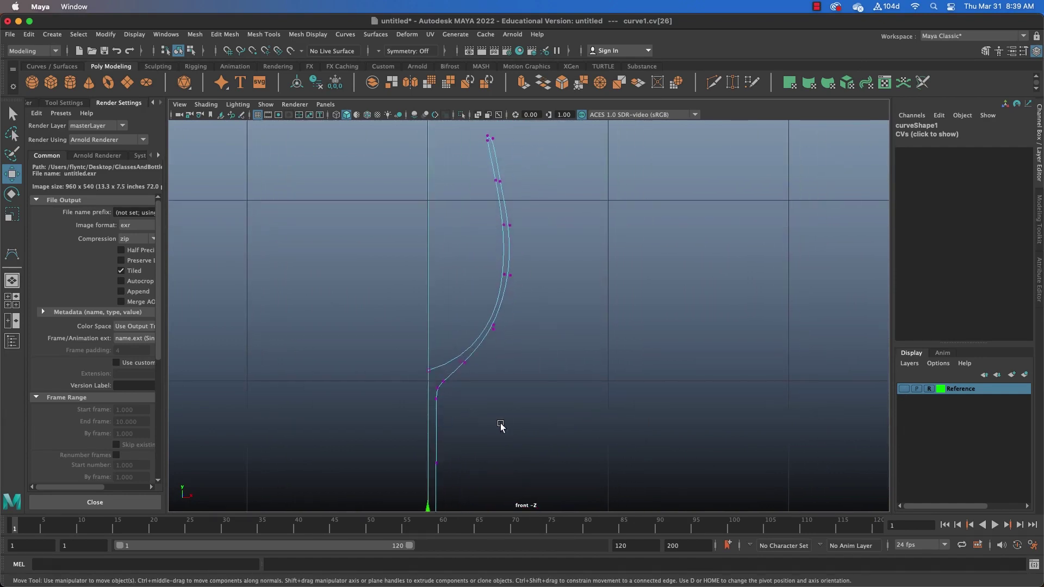
click(431, 403)
alt+middle_drag(477, 415, 479, 352)
alt+middle_drag(536, 377, 525, 365)
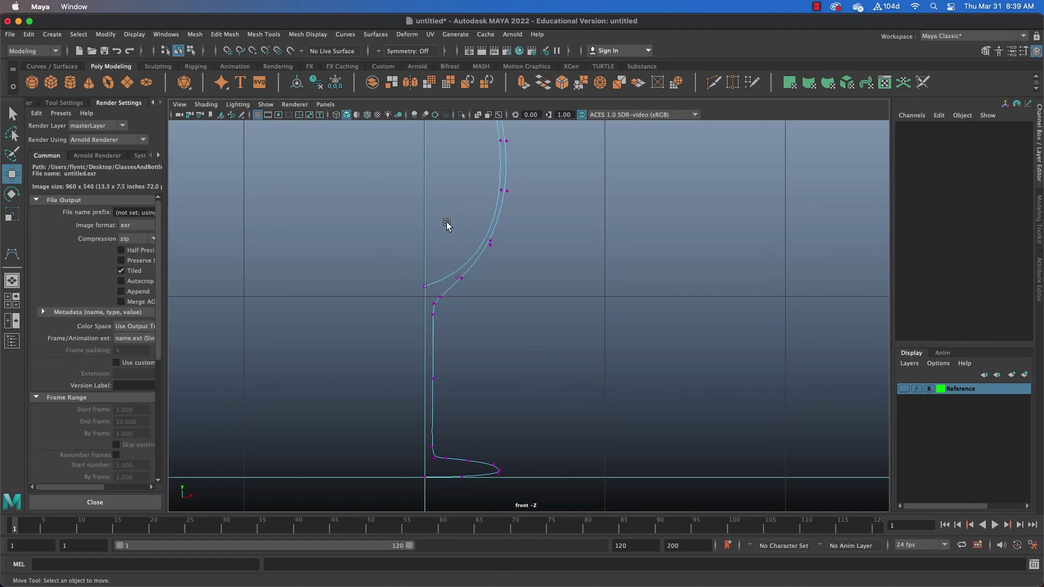
Step: Switch the profile curve back to object mode with the whole curve selected, and open the options for Revolve
right_drag(477, 204, 509, 197)
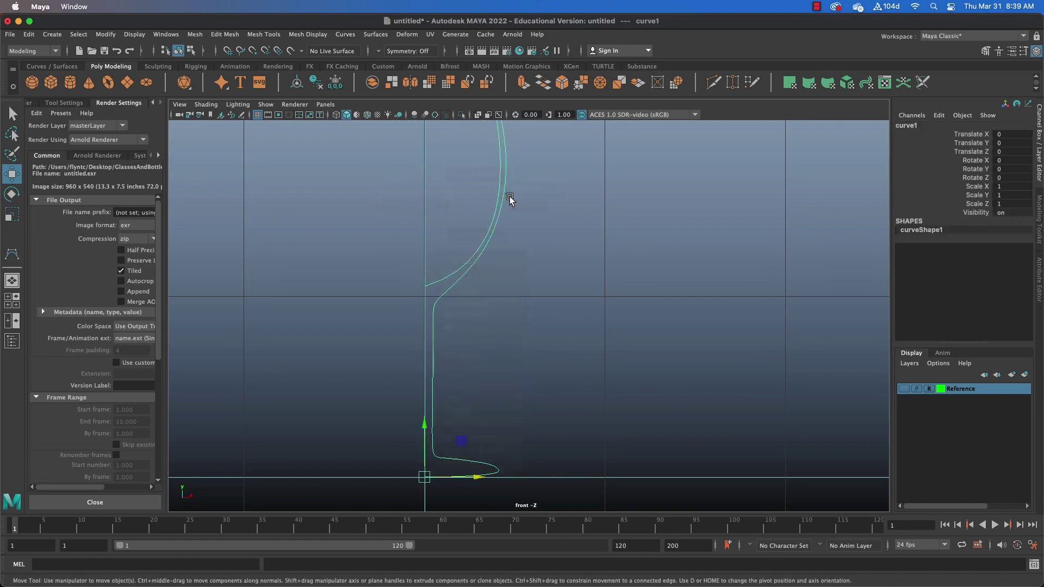
click(384, 36)
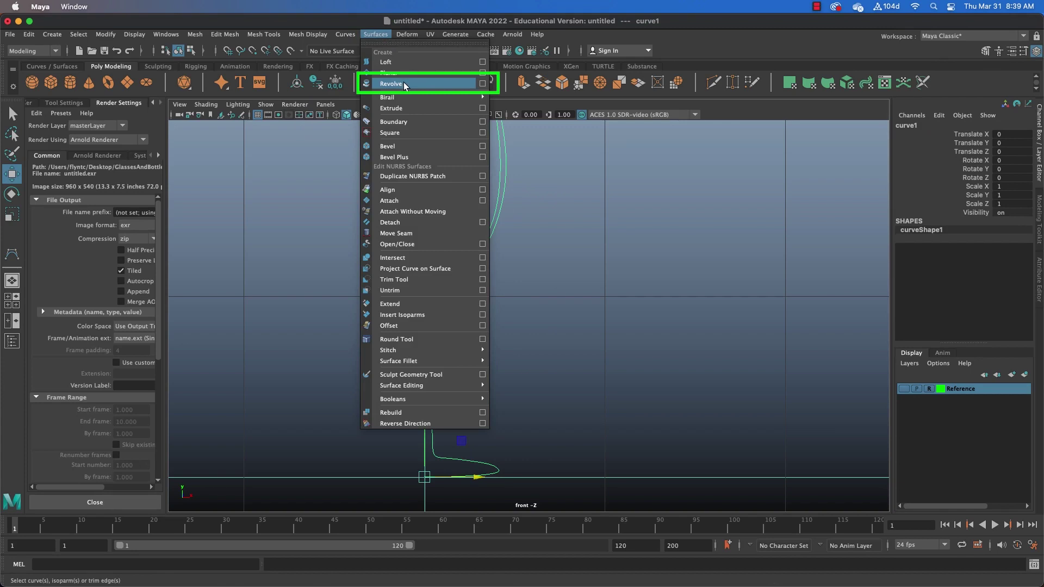
click(483, 84)
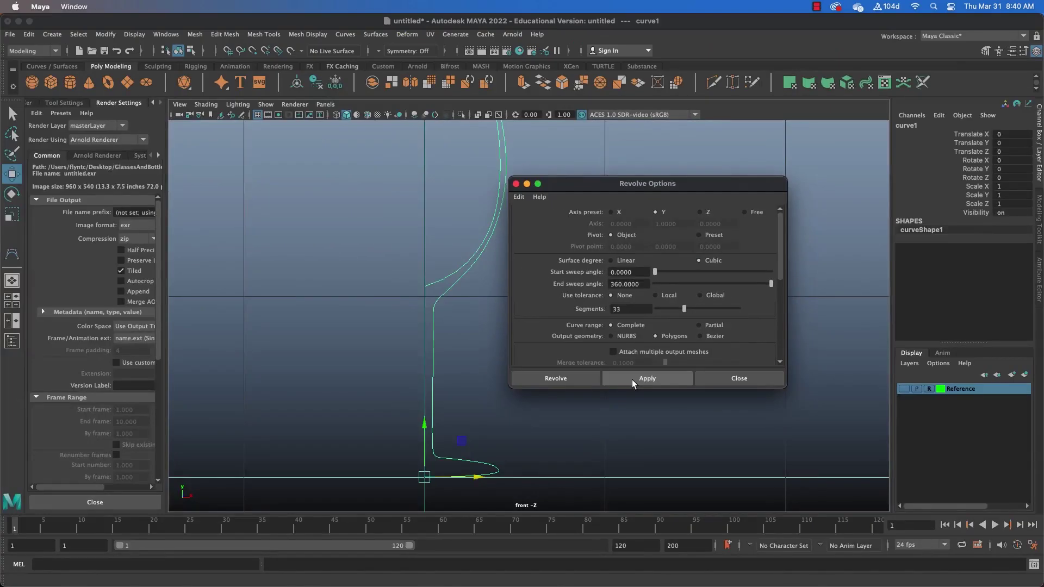
Step: Revolve the profile curve 360° about the Y axis with cubic degree, 33 segments and polygon output
click(634, 379)
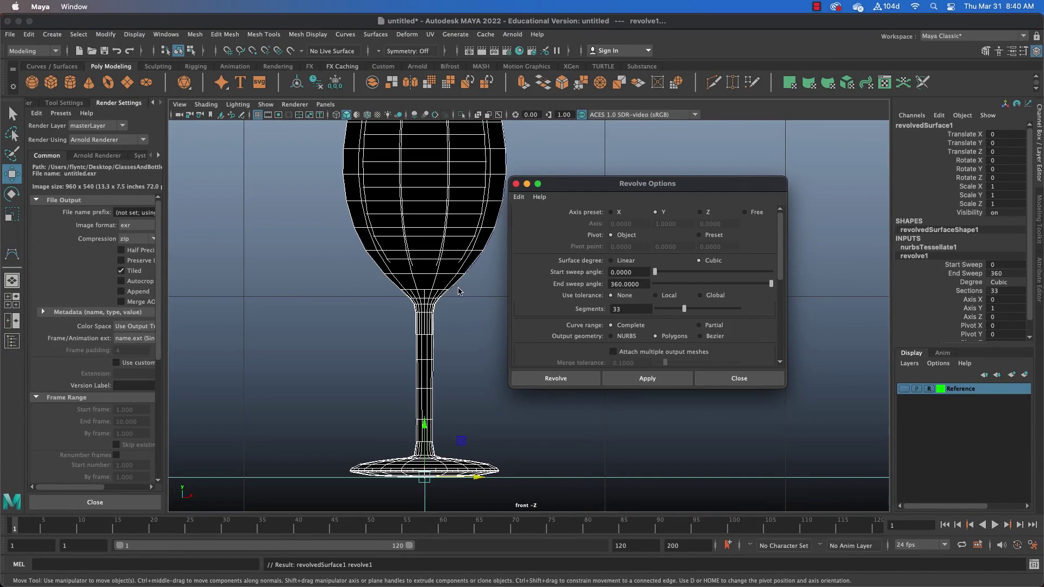
alt+middle_drag(457, 290, 408, 408)
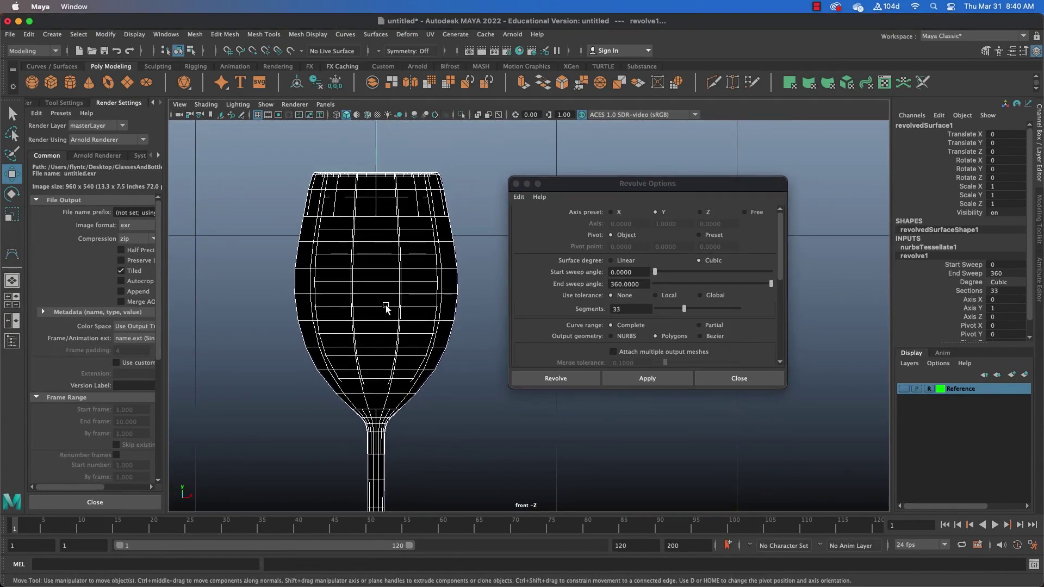
alt+middle_drag(389, 305, 427, 311)
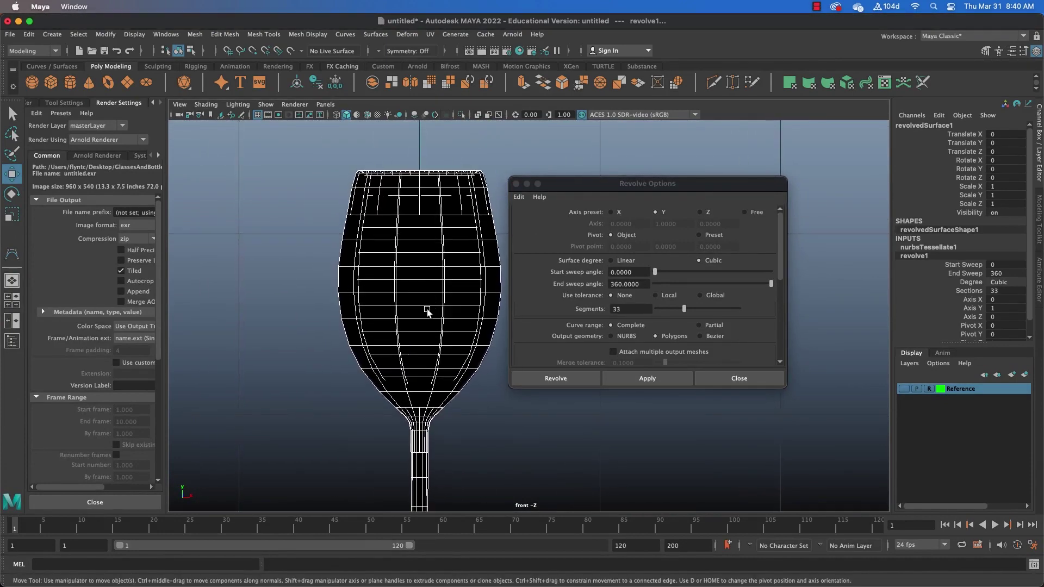
scroll(427, 311, down, 6)
scroll(471, 313, up, 4)
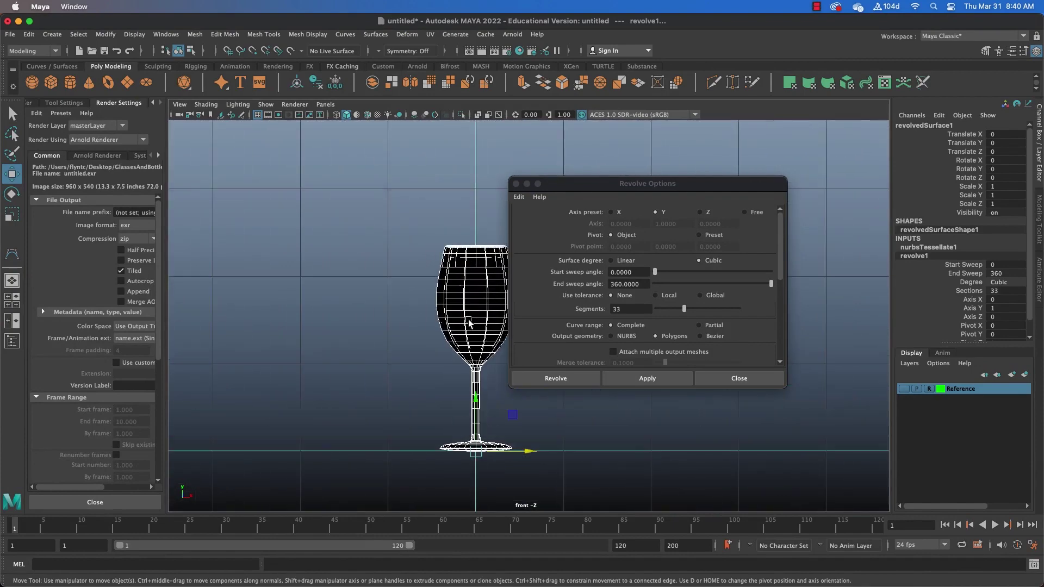
Step: Examine the polygon glass's bowl and rim topology up close in the perspective view
key(space)
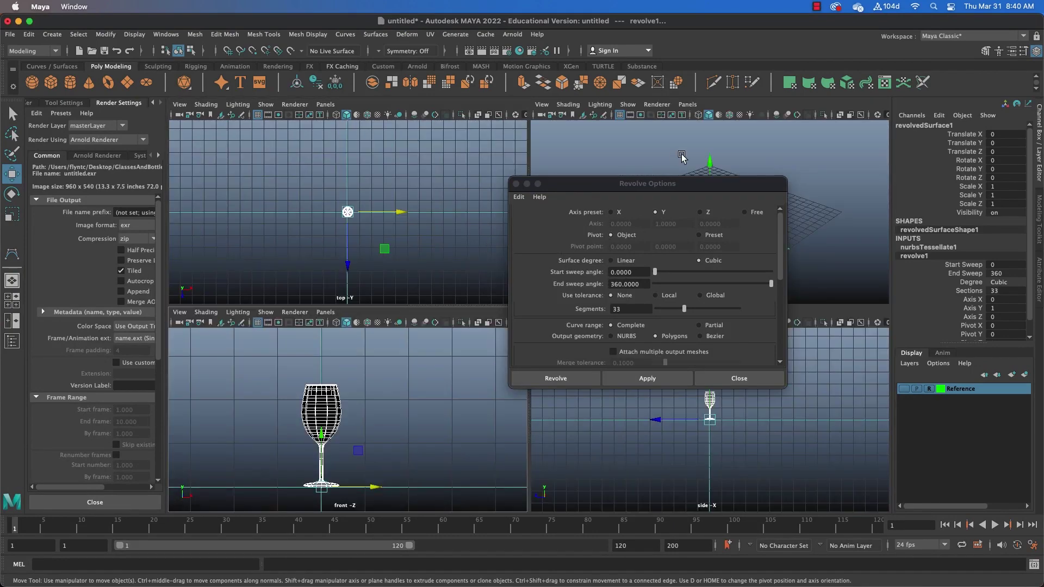
key(space)
alt+middle_drag(497, 270, 310, 289)
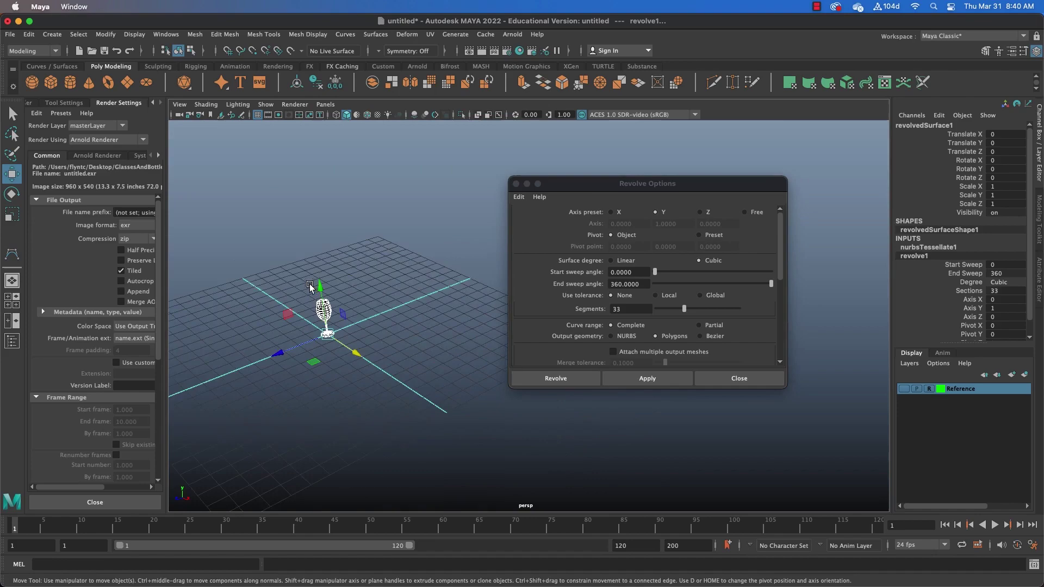
scroll(254, 326, up, 6)
alt+middle_drag(253, 326, 385, 332)
scroll(320, 315, up, 4)
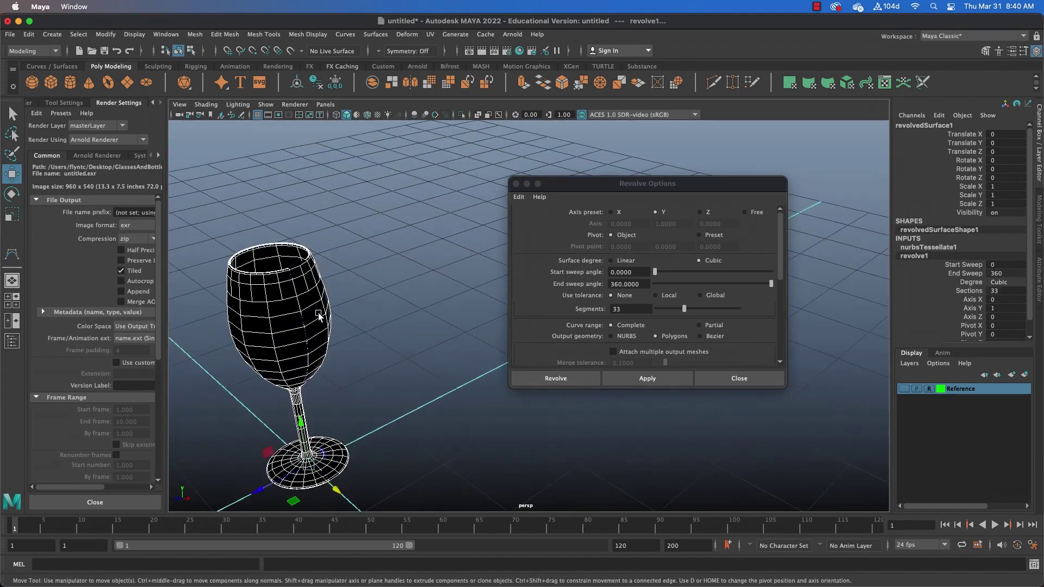
alt+middle_drag(319, 315, 440, 326)
scroll(360, 312, up, 6)
alt+middle_drag(361, 312, 457, 335)
alt+right_drag(457, 336, 452, 335)
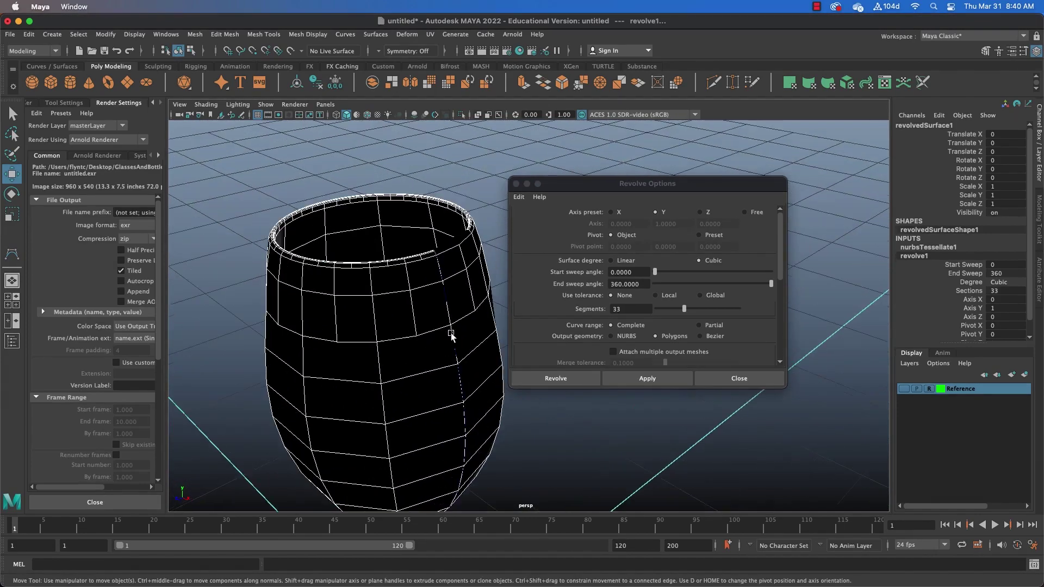
alt+drag(414, 321, 378, 263)
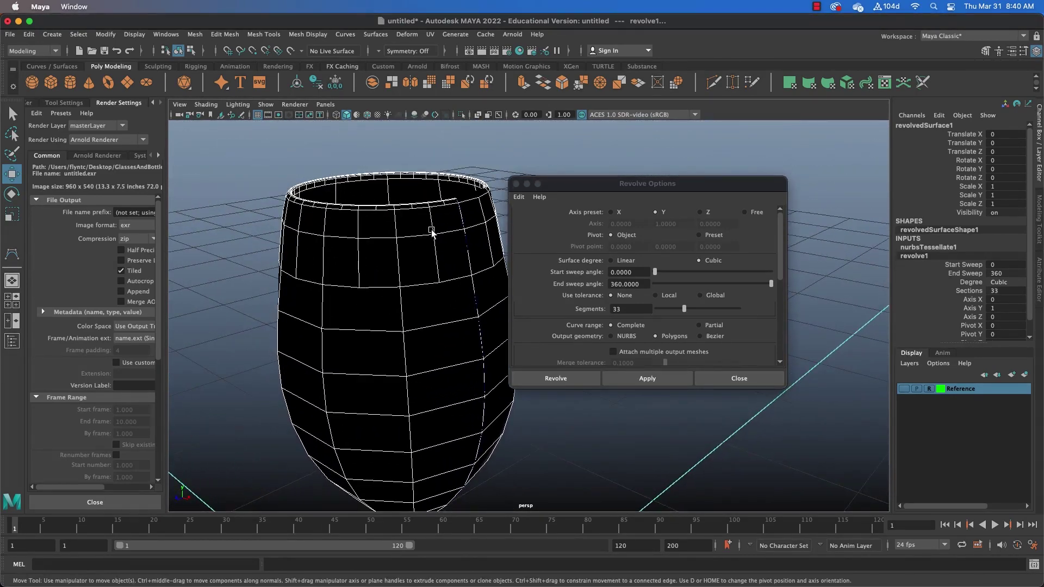
mouse_move(380, 361)
alt+middle_down()
mouse_move(406, 112)
mouse_move(333, 269)
mouse_move(354, 368)
mouse_move(371, 345)
alt+middle_up()
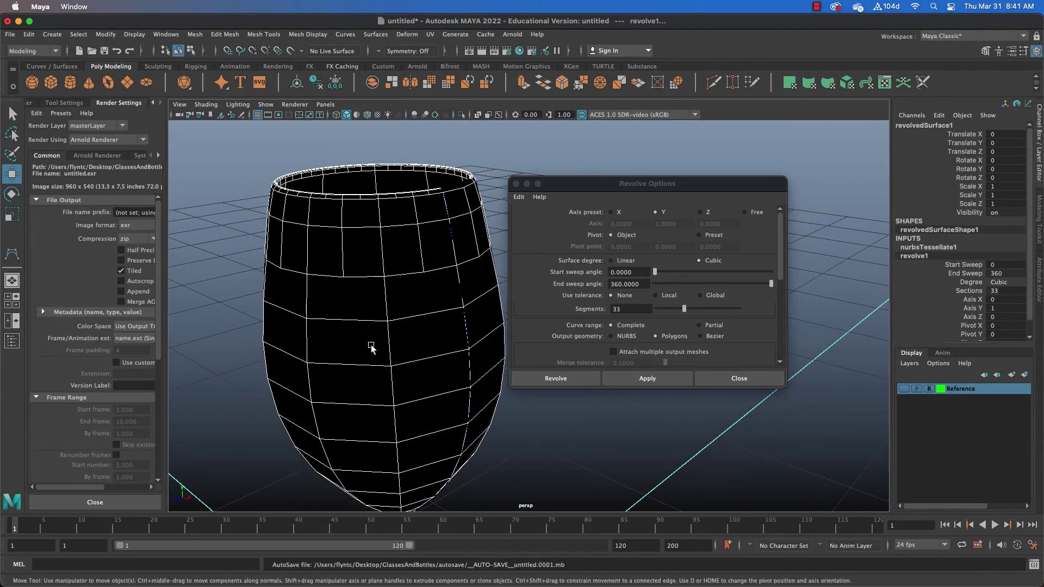
Step: Undo the polygon revolve and revolve the profile curve again with NURBS output geometry
key(z)
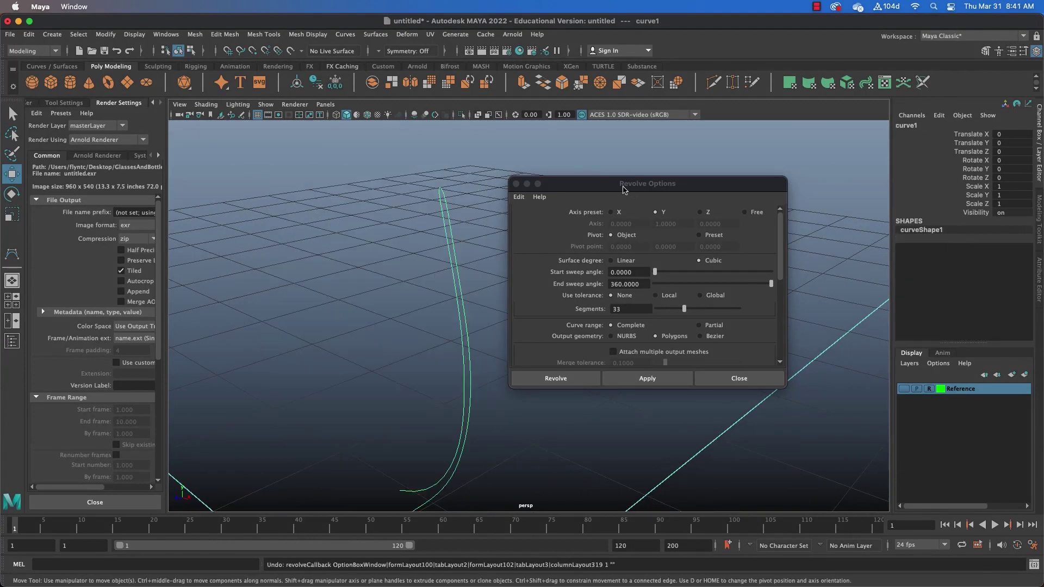
click(611, 337)
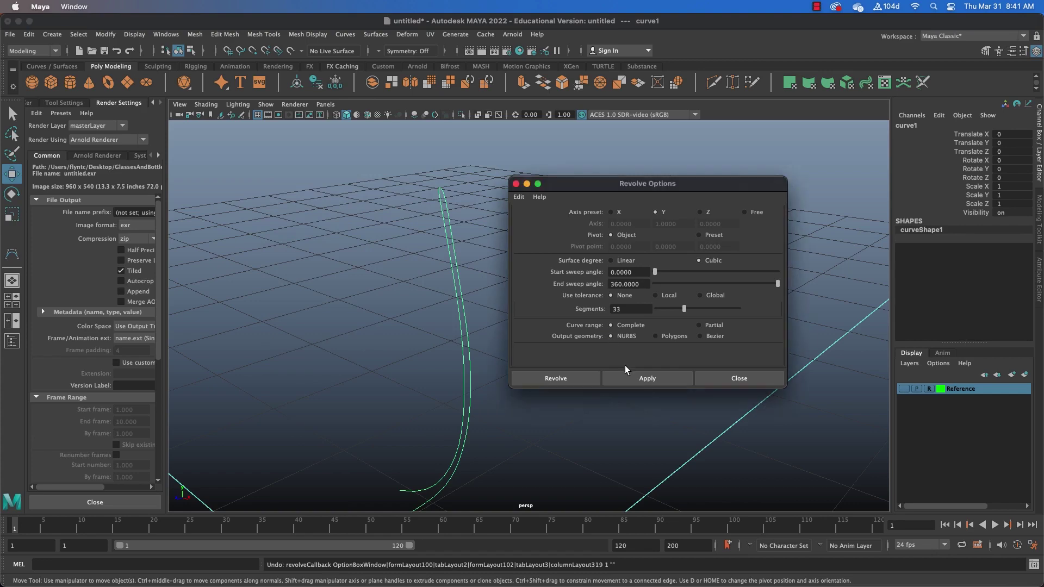
click(645, 378)
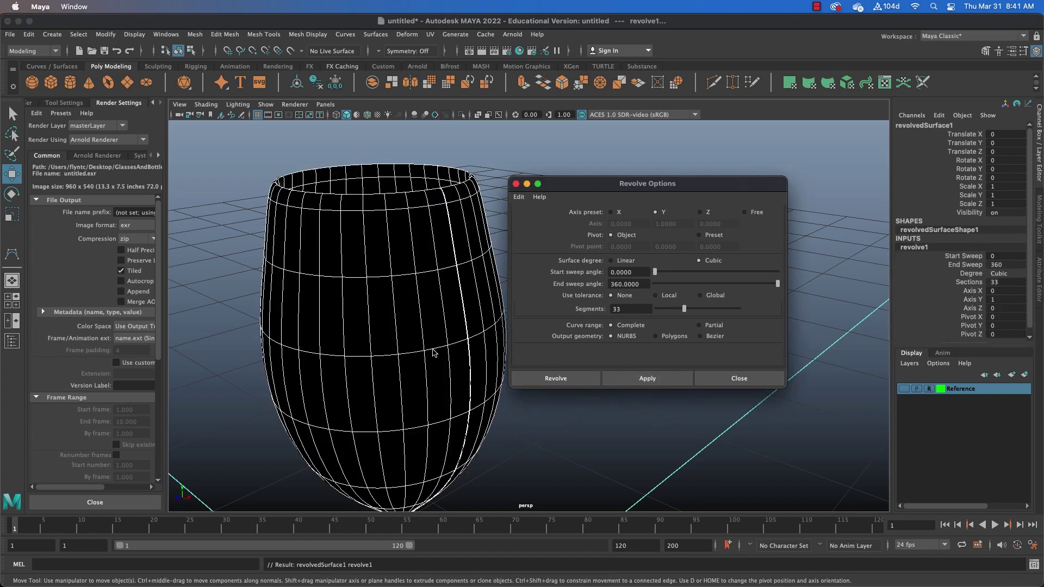
scroll(434, 352, down, 2)
alt+drag(440, 356, 415, 306)
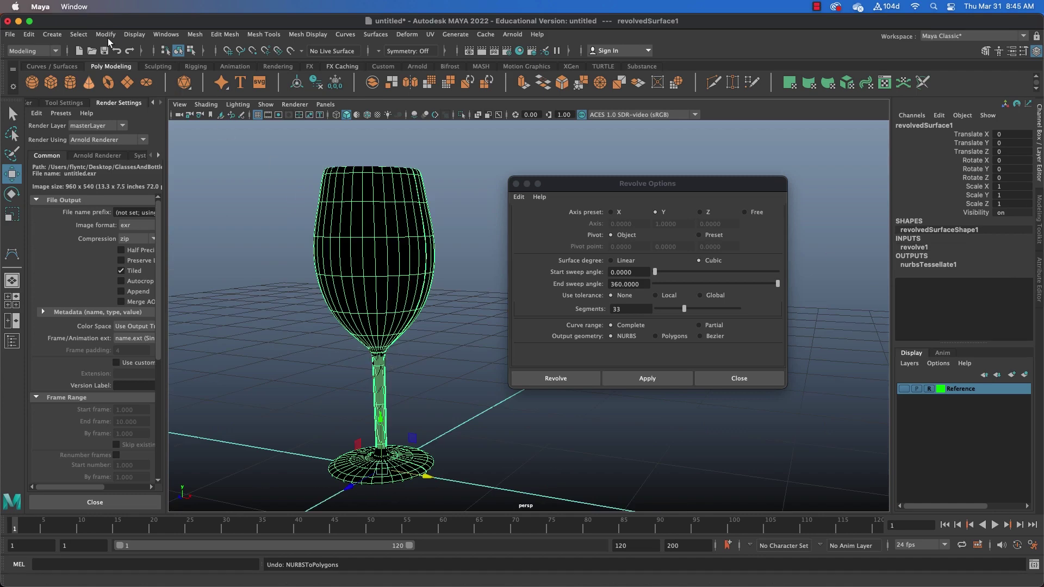
Step: Convert the revolved NURBS glass surface to polygons
click(112, 35)
mouse_move(179, 303)
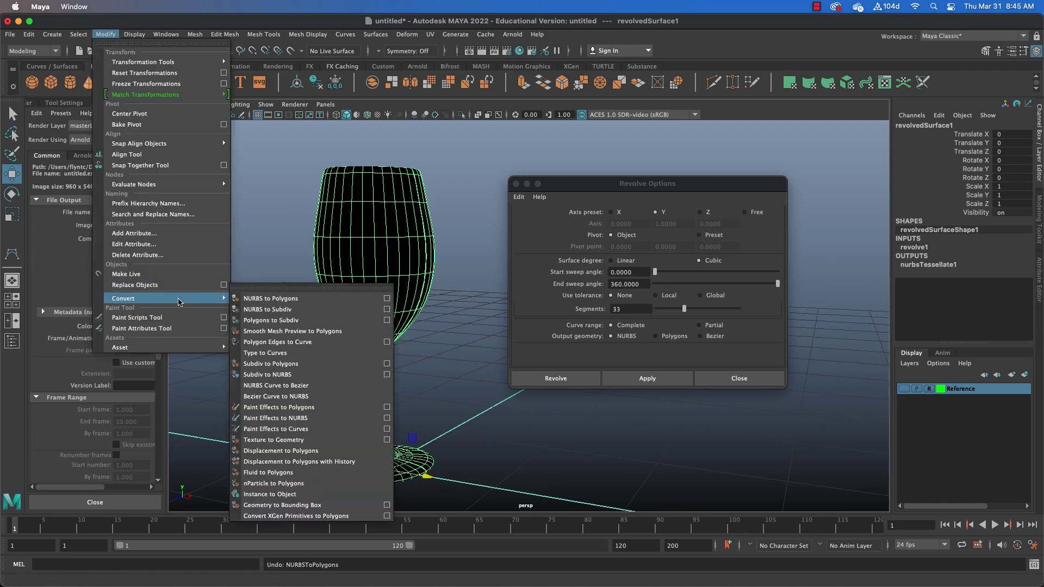
click(299, 299)
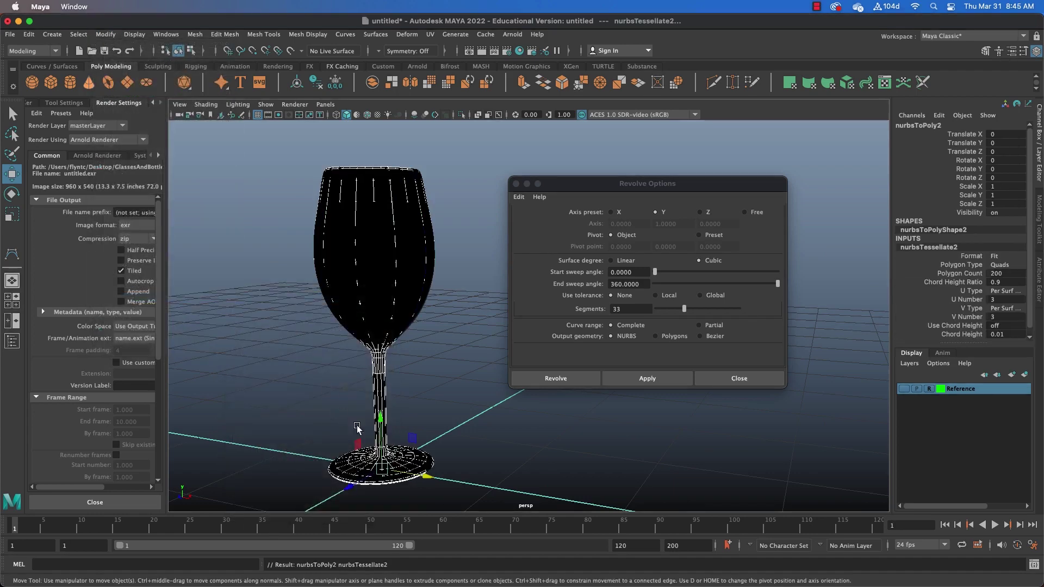
Step: Move the converted polygon glass along X to about -1.05, beside the NURBS glass
drag(425, 475, 296, 449)
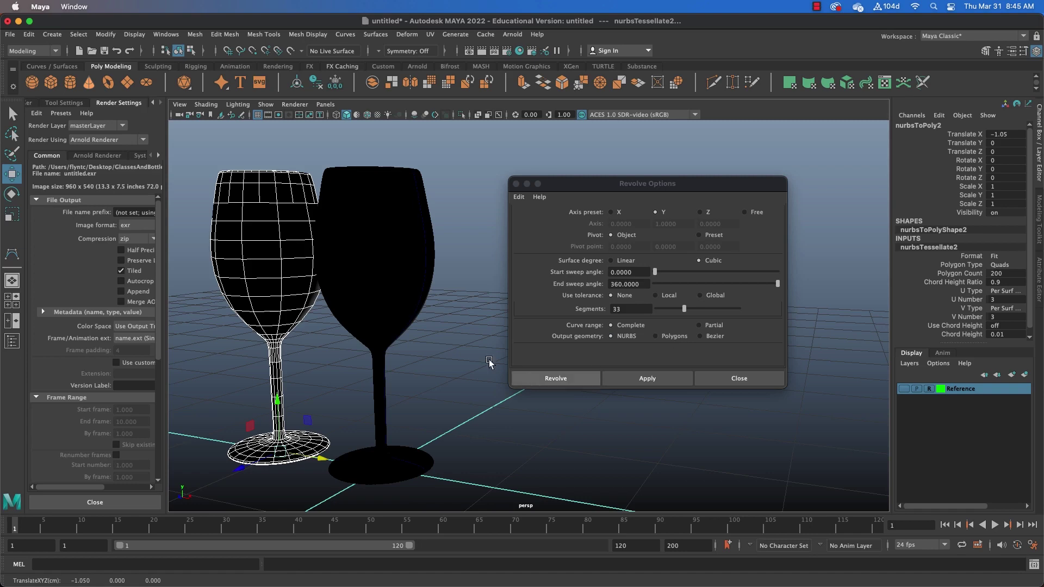
Step: Undo the move, the polygon conversion and the NURBS revolve, back to the selected profile curve
key(z)
key(z)
key(z)
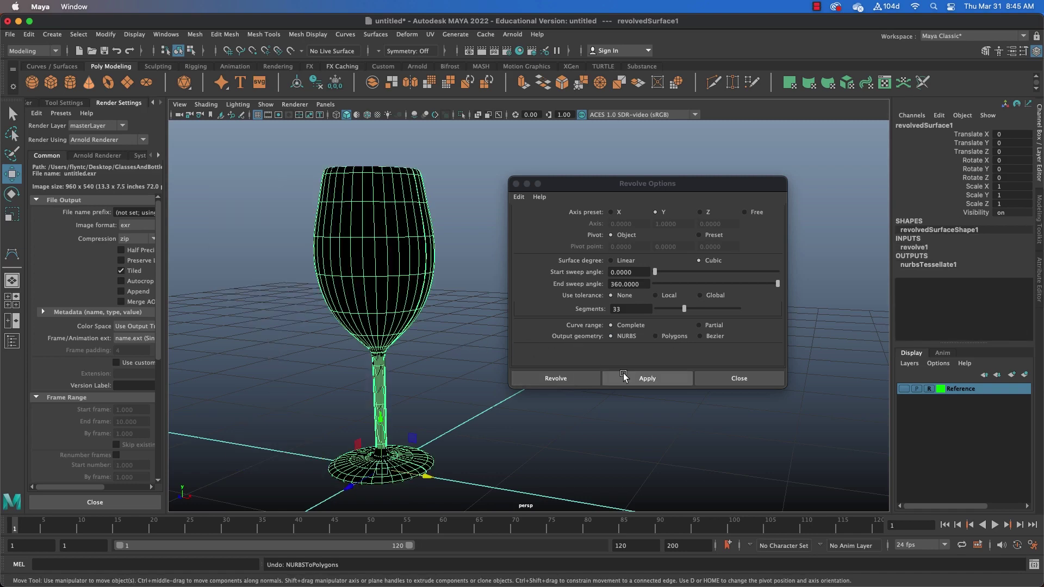
key(z)
key(z)
key(z)
key(z)
key(z)
key(z)
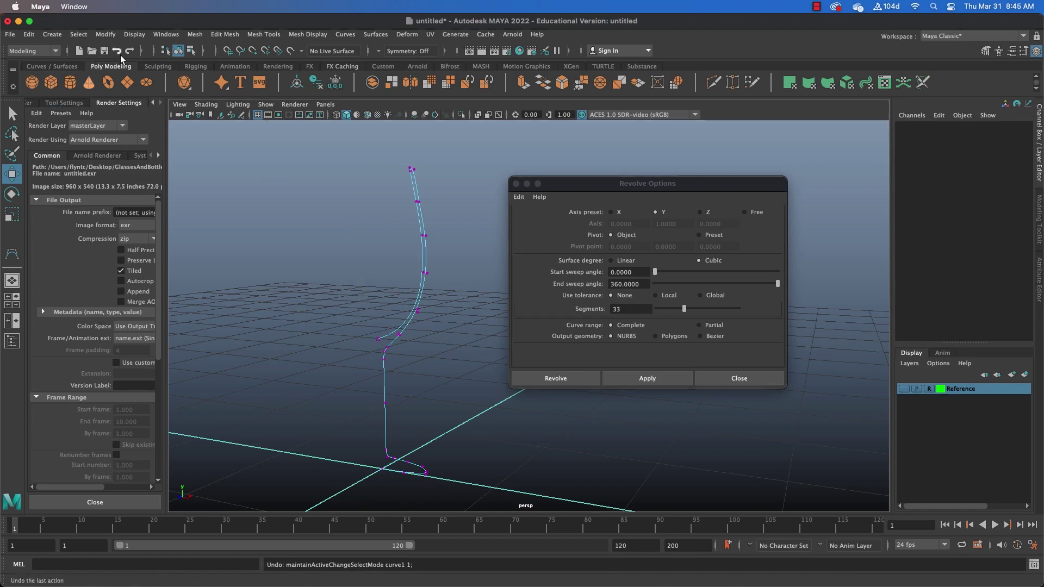
key(shift+z)
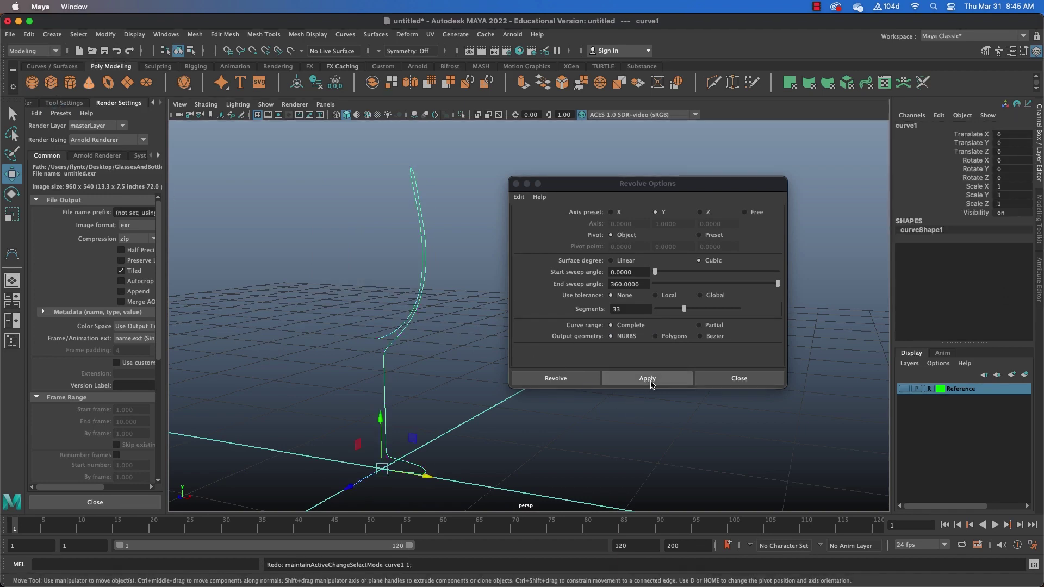
Step: Revolve the profile curve 360° about the Y axis with cubic degree, 33 segments and polygon output geometry
click(654, 336)
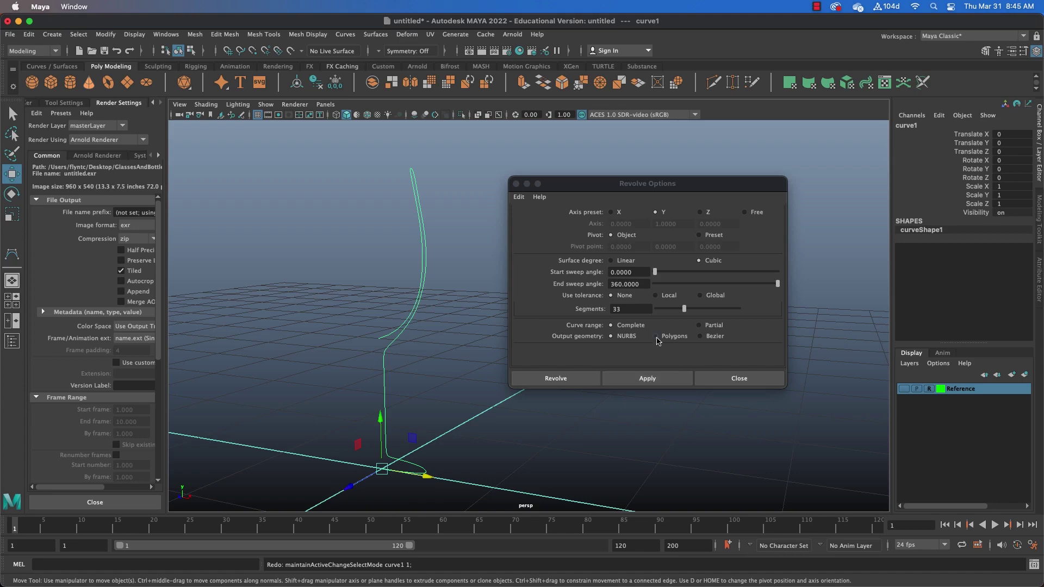
click(566, 376)
key(f)
scroll(416, 360, up, 4)
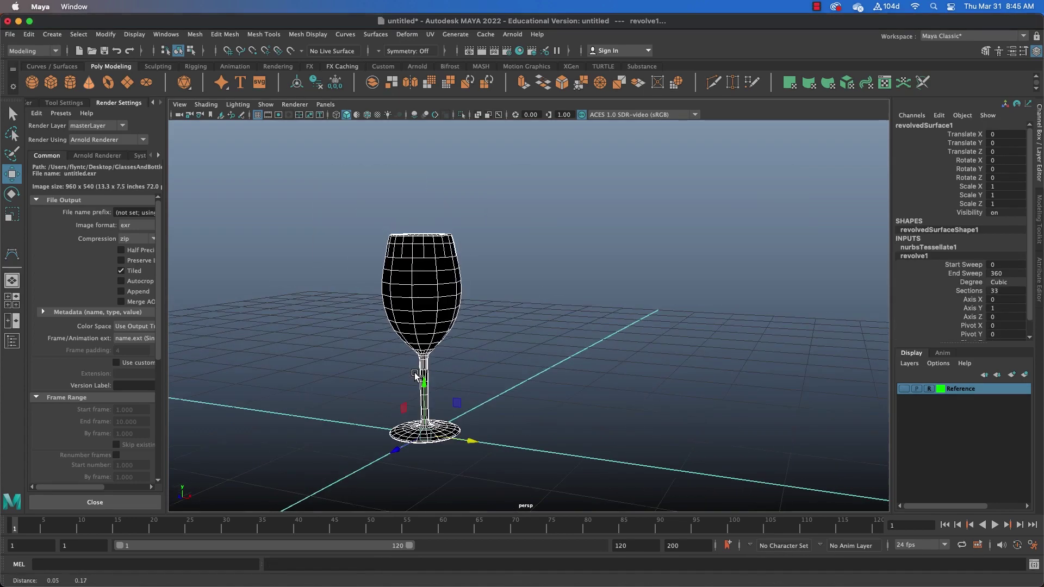
scroll(455, 354, up, 4)
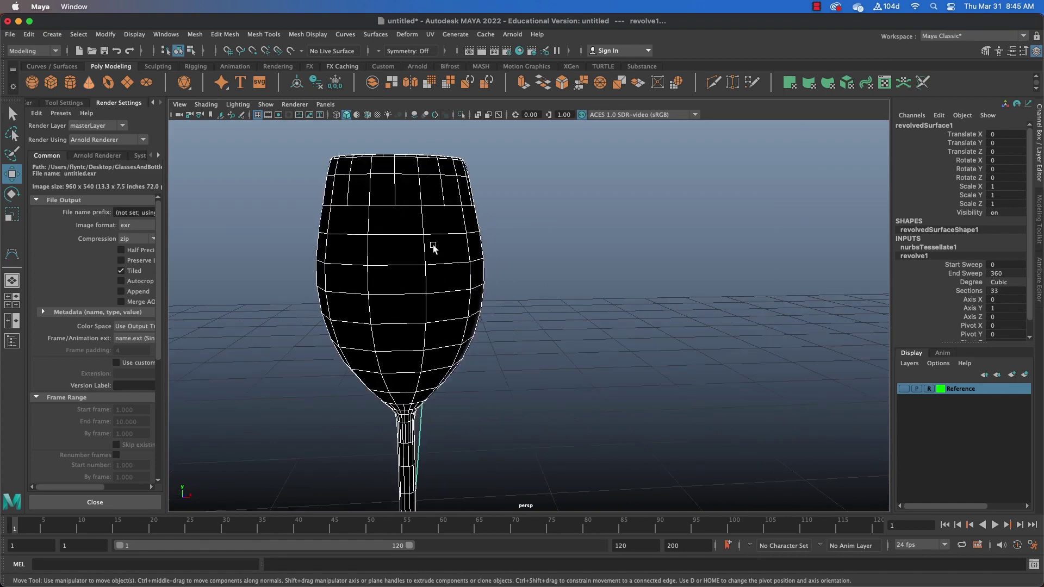
Step: Select all faces of the revolved polygon glass and reverse their normals
right_click(397, 234)
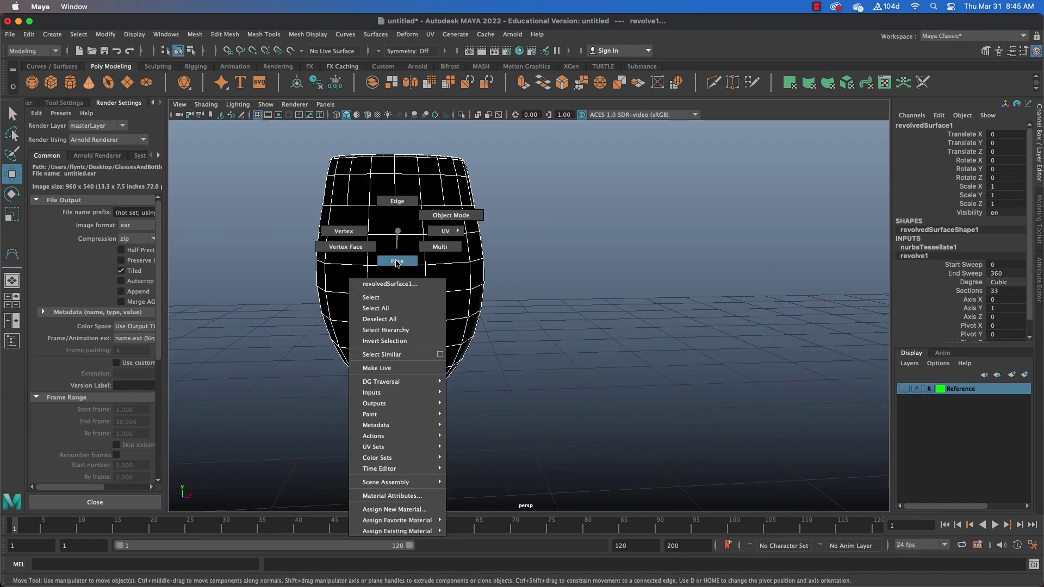
scroll(401, 263, down, 4)
drag(336, 172, 602, 499)
scroll(474, 294, up, 3)
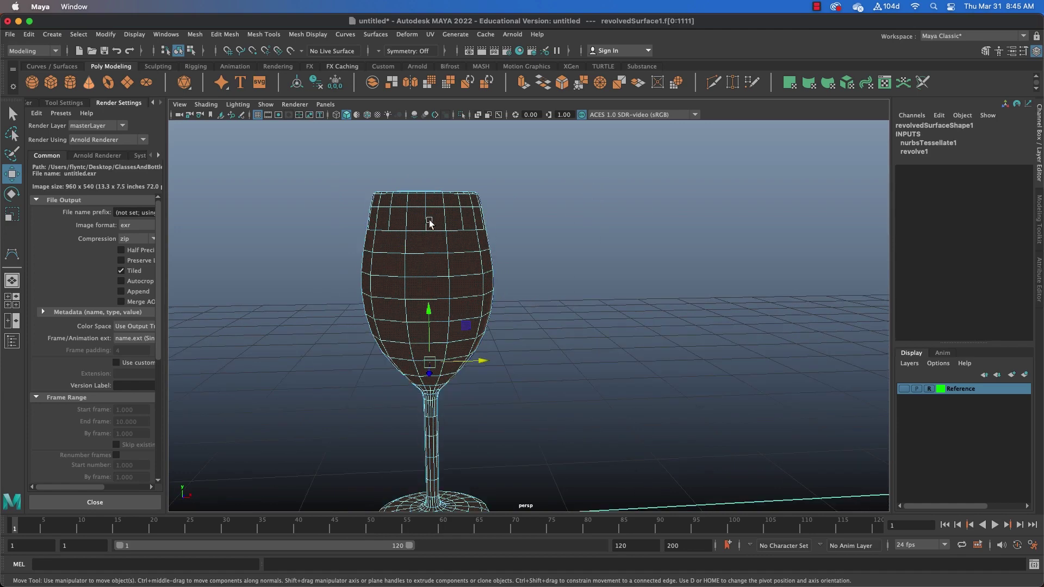
right_drag(429, 232, 429, 263)
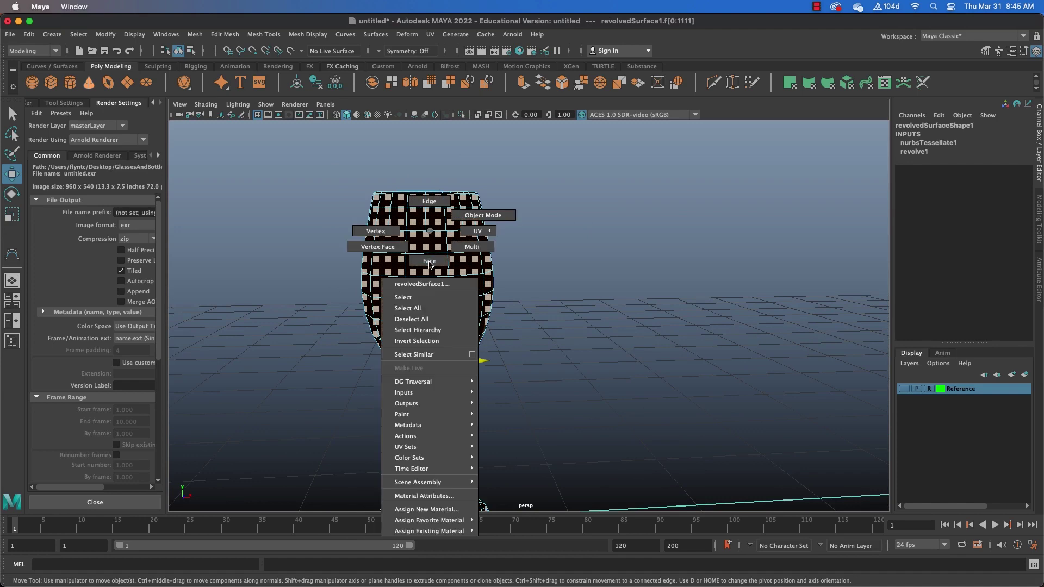
scroll(366, 193, down, 4)
drag(379, 200, 560, 500)
scroll(500, 326, up, 5)
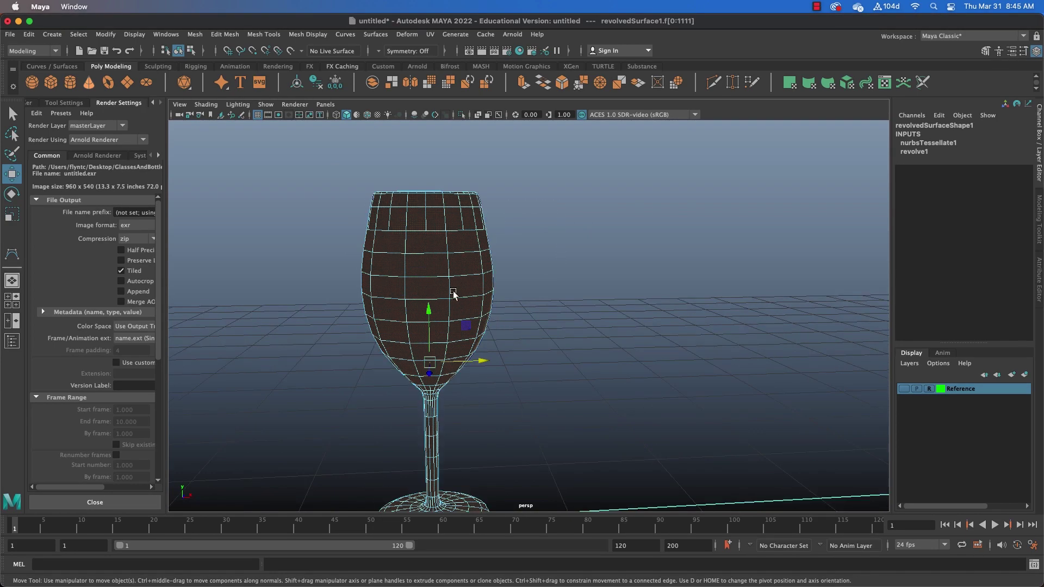
shift+right_click(409, 227)
shift+right_drag(431, 231, 513, 247)
click(522, 250)
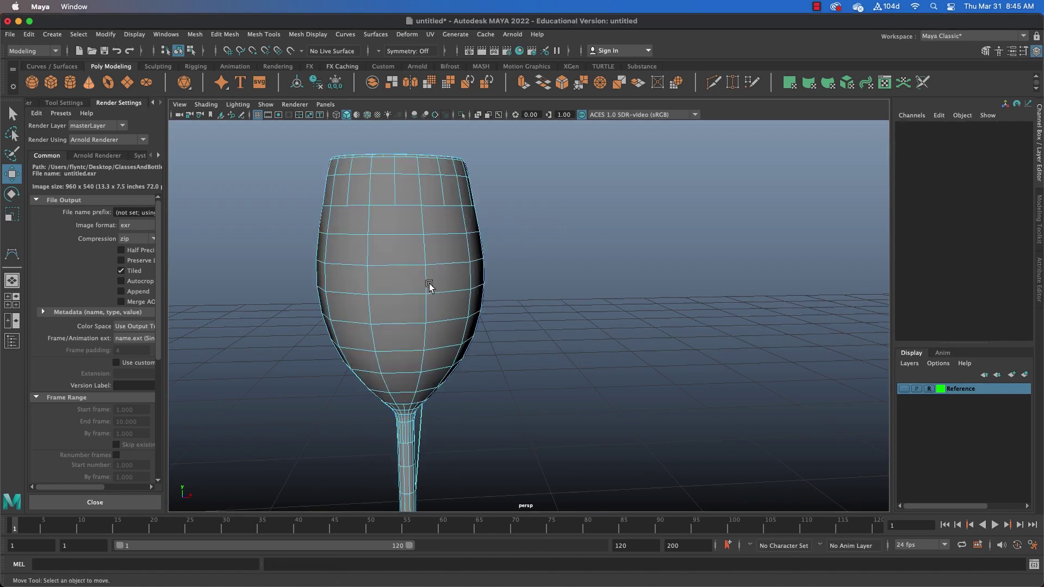
Step: Connect the outermost unconnected pair of vertices across the gap in the bowl's rim using Connect Components
mouse_move(454, 265)
alt+mouse_down()
mouse_move(510, 256)
mouse_move(442, 242)
mouse_move(504, 267)
mouse_move(477, 278)
mouse_move(461, 264)
mouse_move(406, 265)
mouse_move(582, 292)
mouse_move(464, 283)
alt+mouse_up()
scroll(482, 261, up, 5)
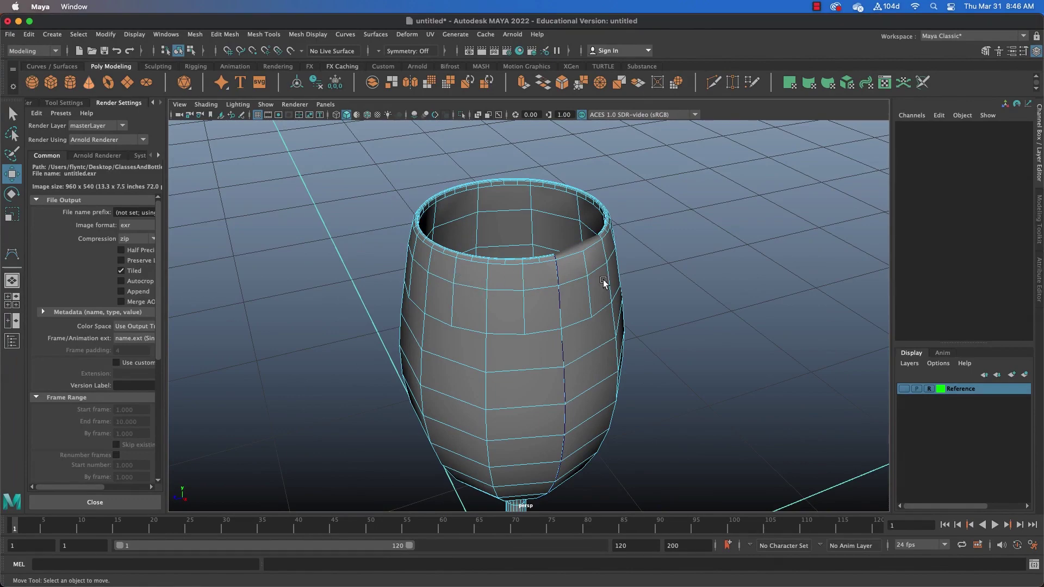
alt+drag(603, 285, 485, 310)
scroll(396, 324, up, 5)
alt+middle_drag(413, 305, 491, 310)
alt+drag(491, 310, 457, 332)
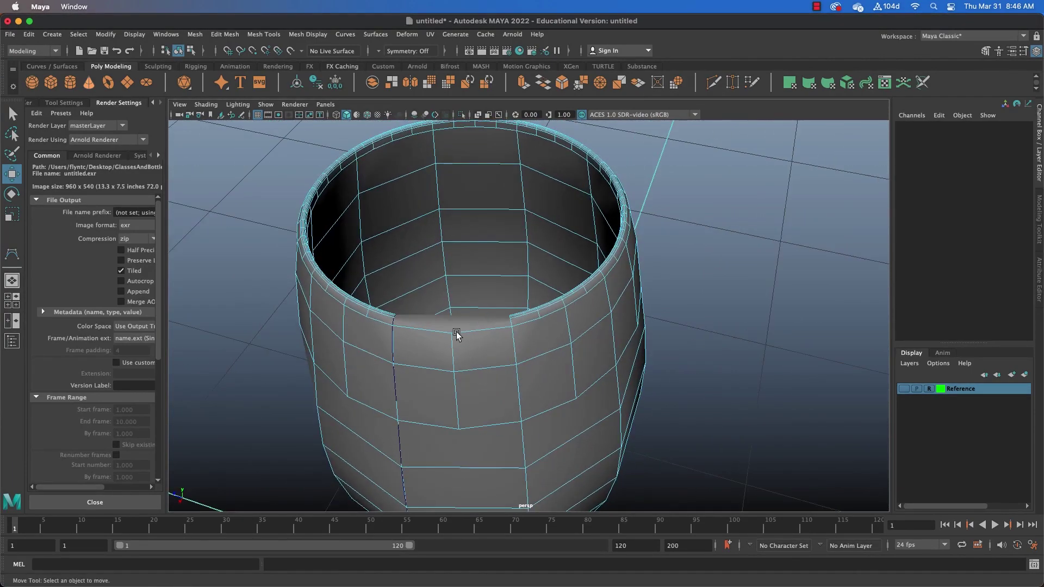
scroll(457, 335, up, 5)
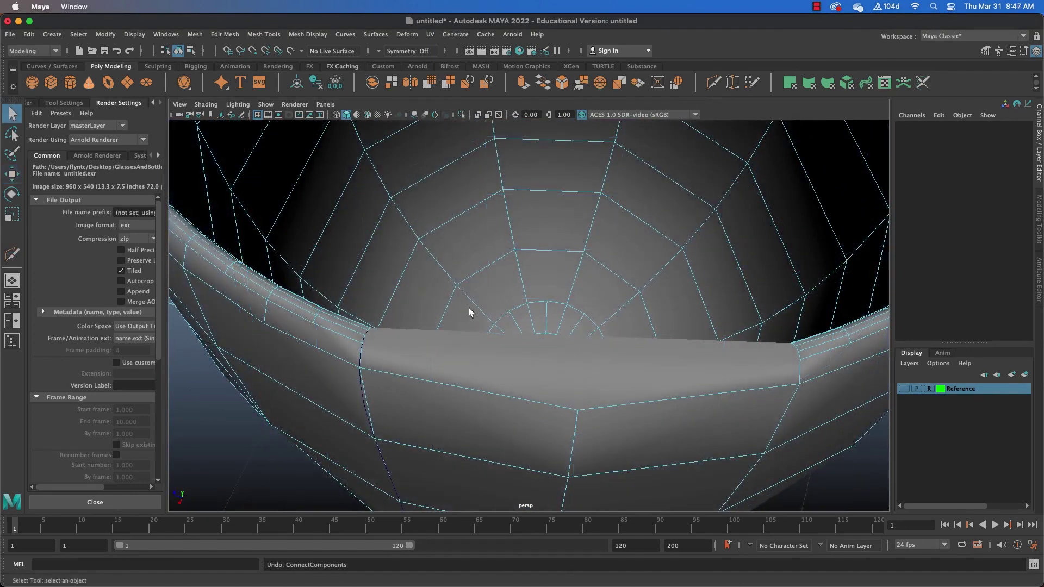
right_click(468, 308)
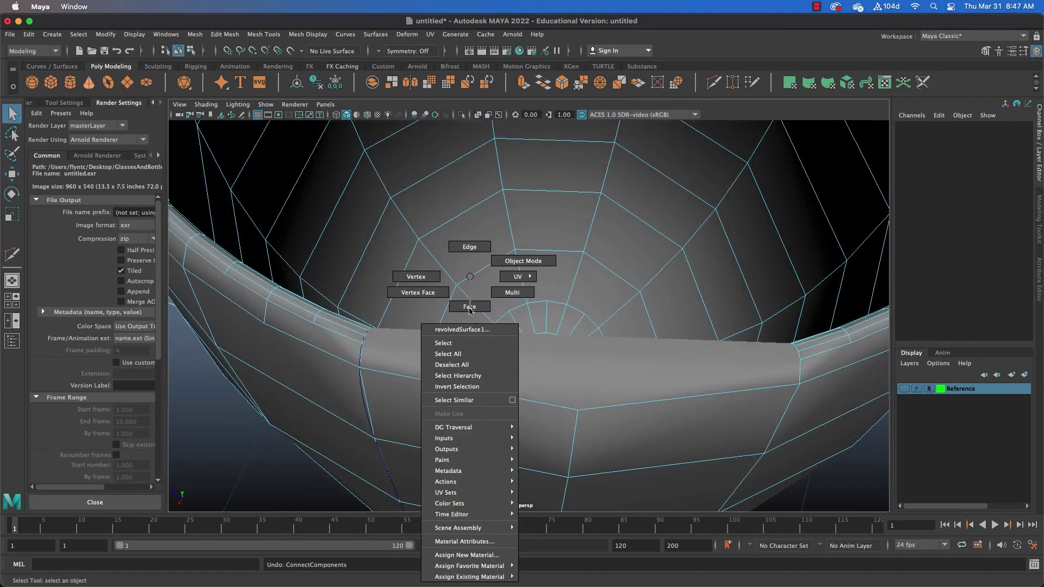
right_drag(470, 310, 424, 278)
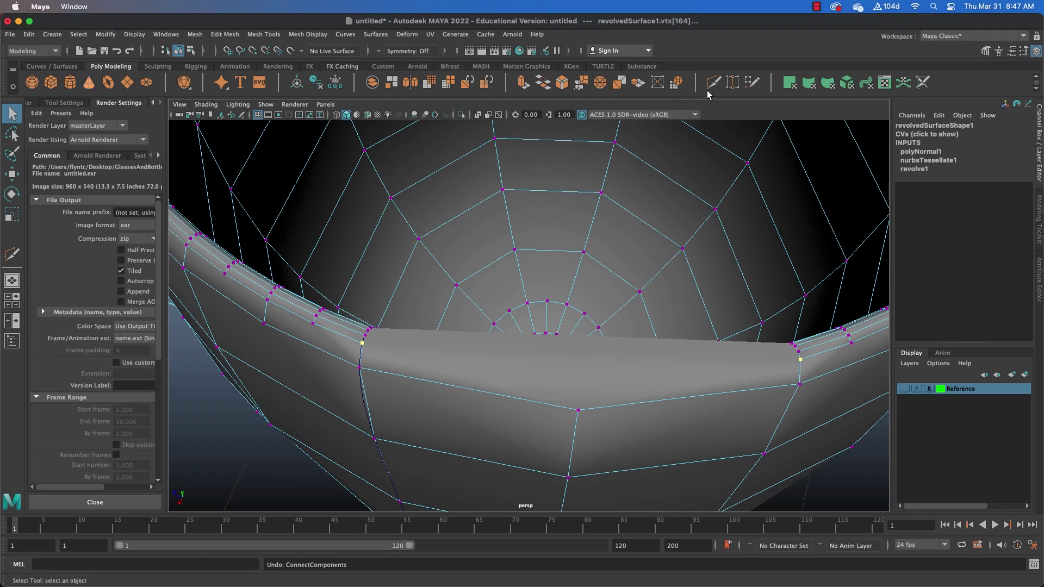
click(362, 345)
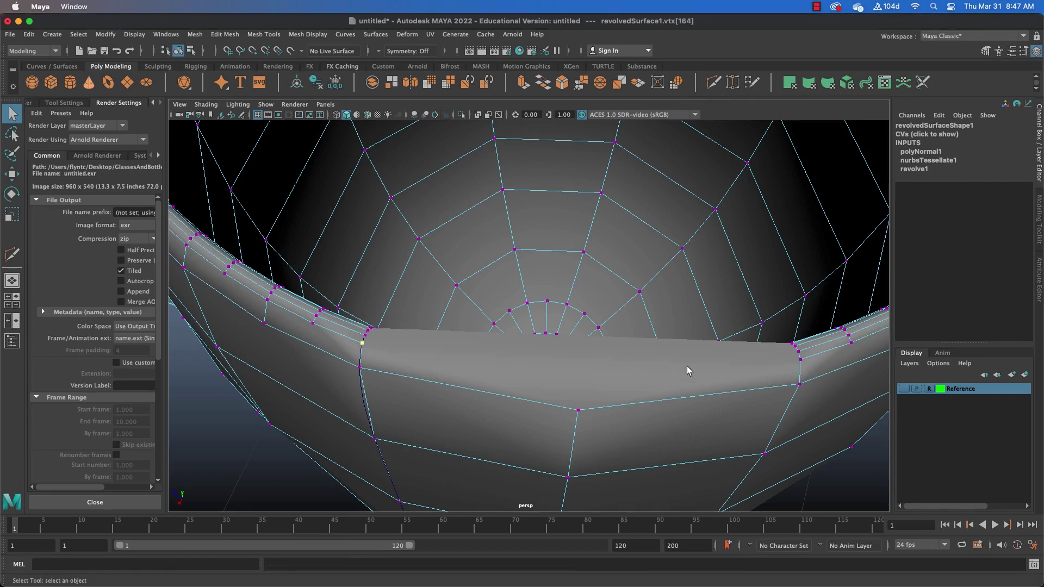
shift+click(800, 361)
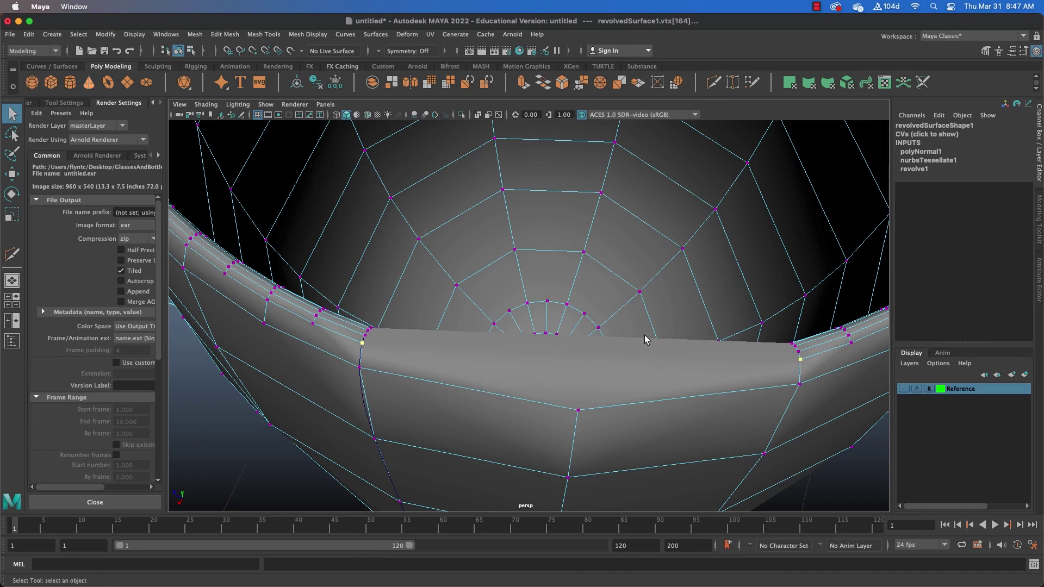
shift+right_click(584, 290)
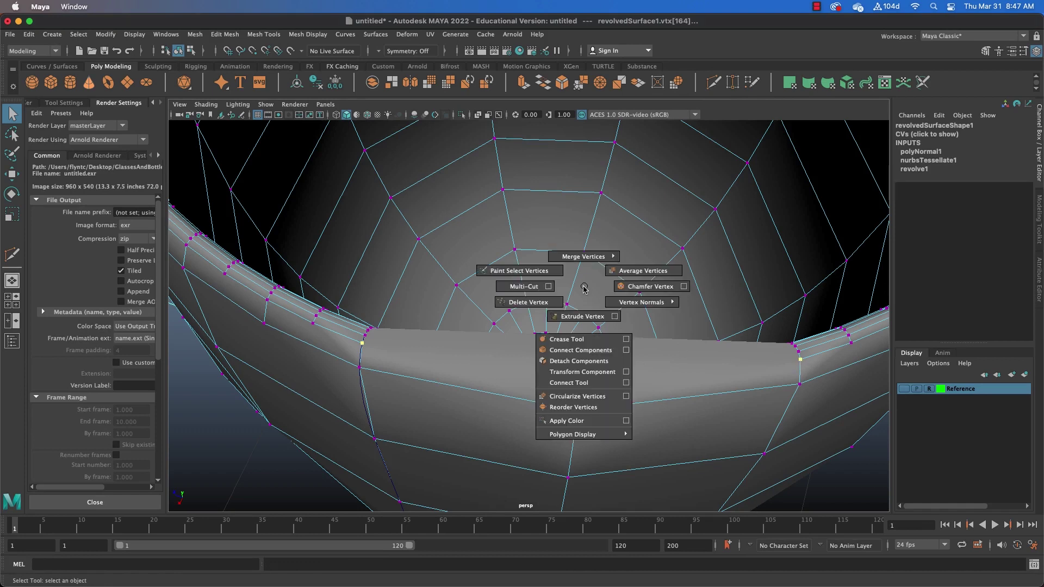
click(577, 350)
Step: Connect the second pair of vertices, one row further in across the rim gap, with Connect Components
click(365, 337)
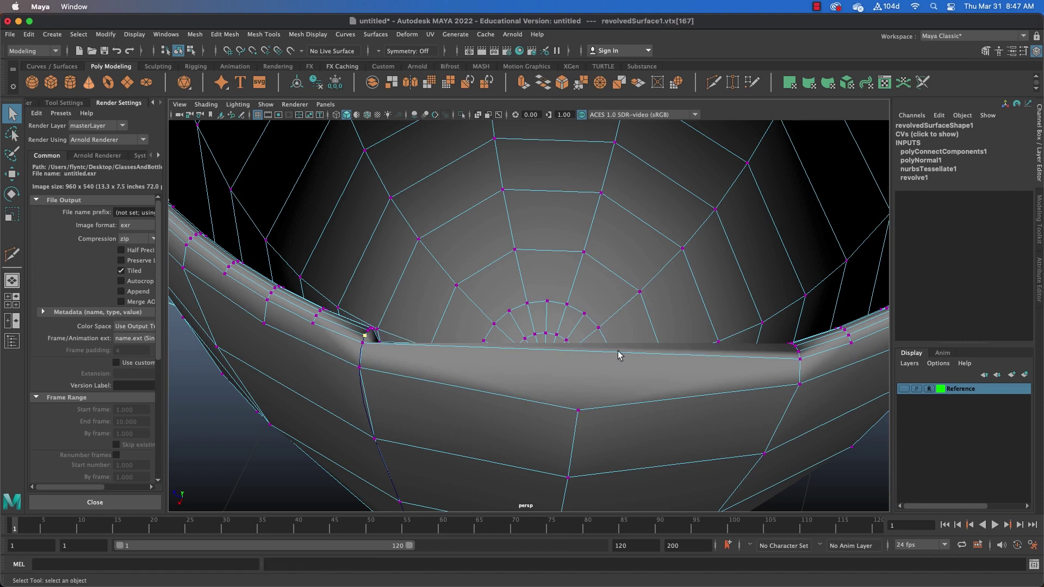
shift+click(797, 351)
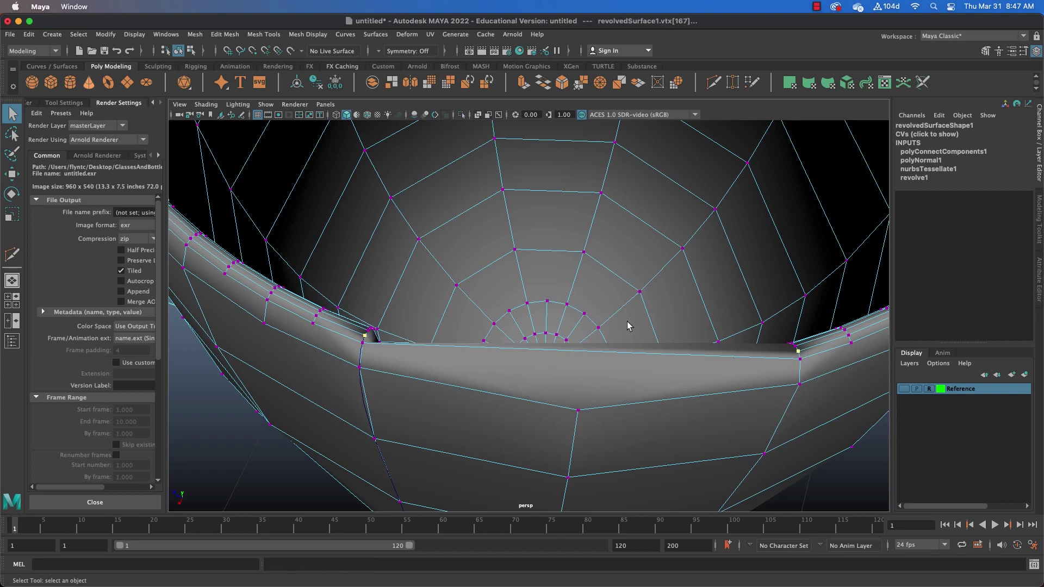
shift+right_drag(483, 281, 476, 334)
key(super+z)
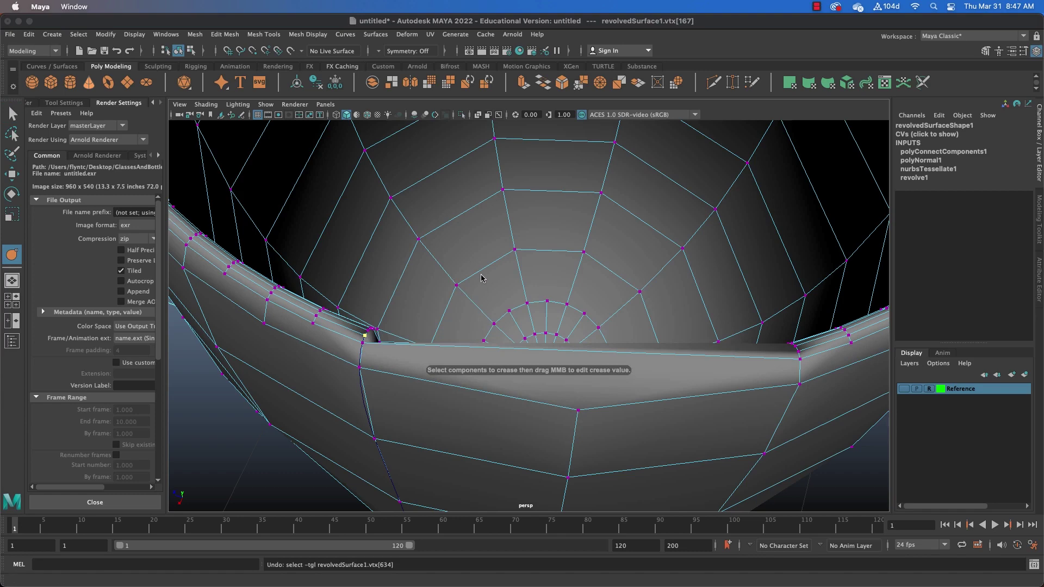
shift+right_click(482, 273)
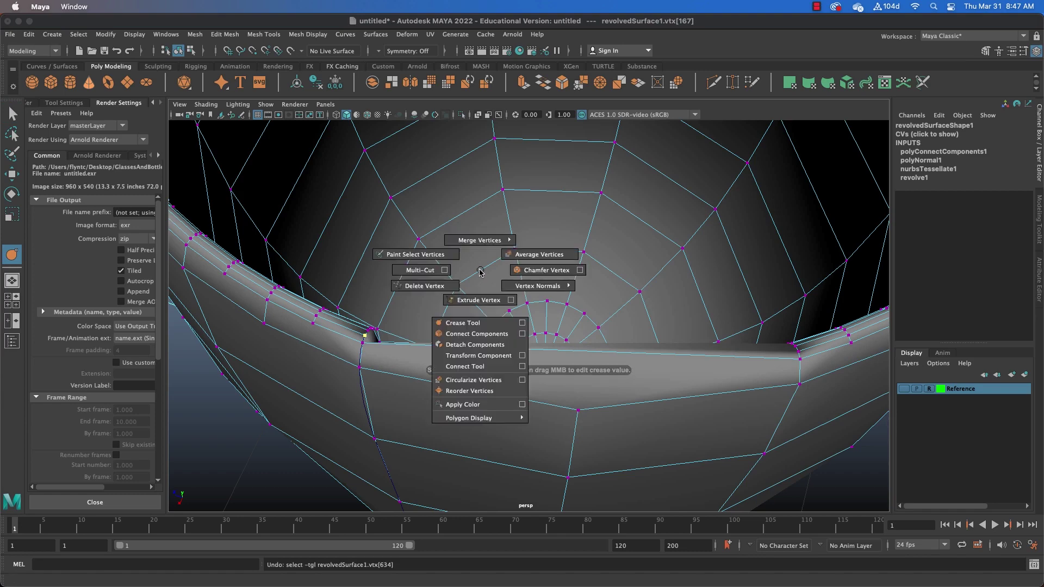
shift+click(798, 351)
shift+right_drag(506, 248, 506, 313)
Step: Connect the third pair of vertices across the gap, along the top of the rim
alt+drag(512, 350, 486, 362)
alt+middle_drag(486, 361, 484, 373)
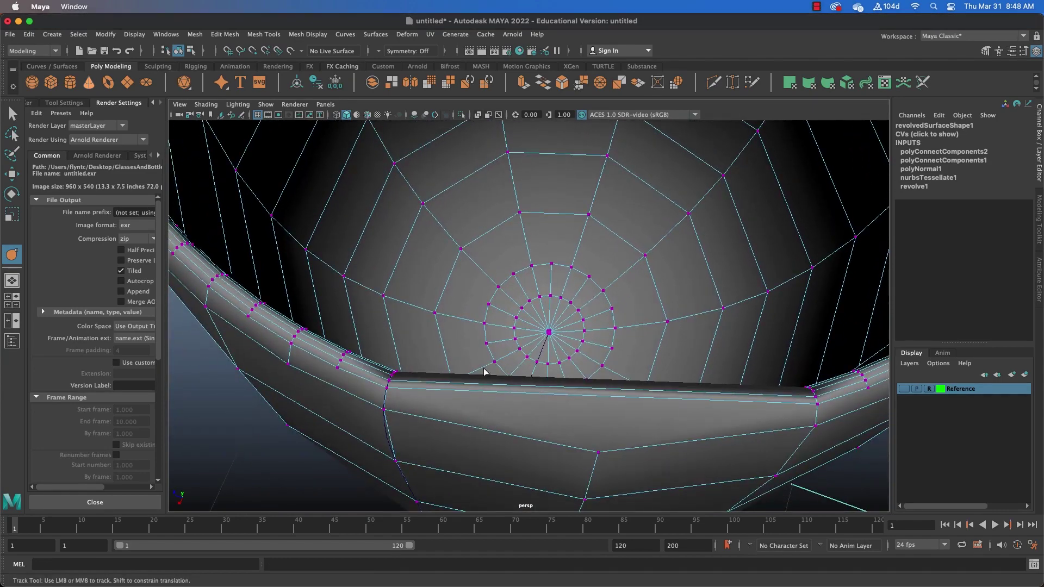
click(393, 376)
shift+click(810, 388)
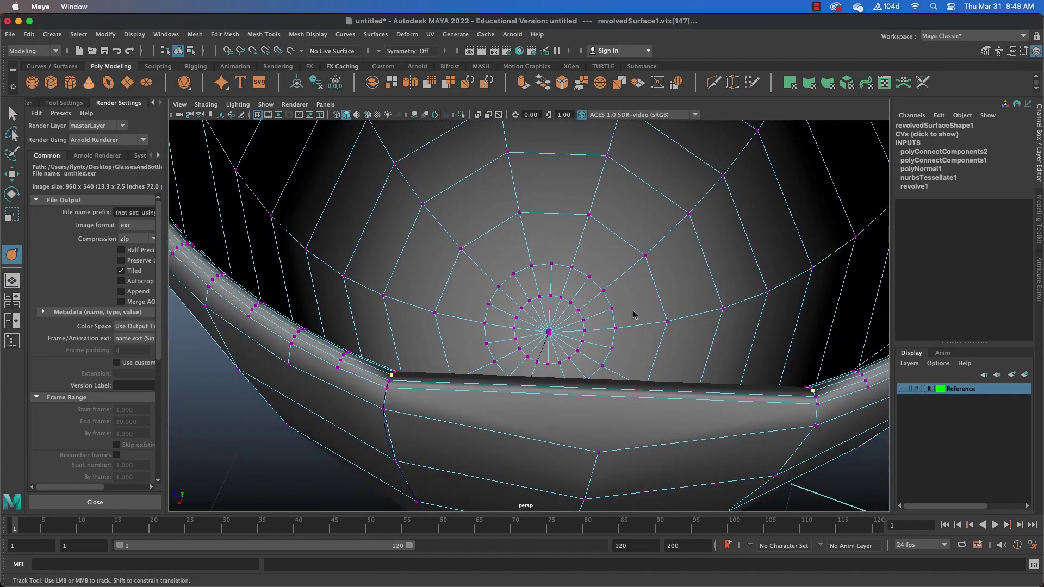
shift+right_drag(628, 315, 629, 363)
Step: Connect the two remaining vertex pairs across the rim gap on the bowl's inner side
alt+drag(540, 344, 625, 262)
alt+middle_drag(625, 261, 440, 375)
click(407, 403)
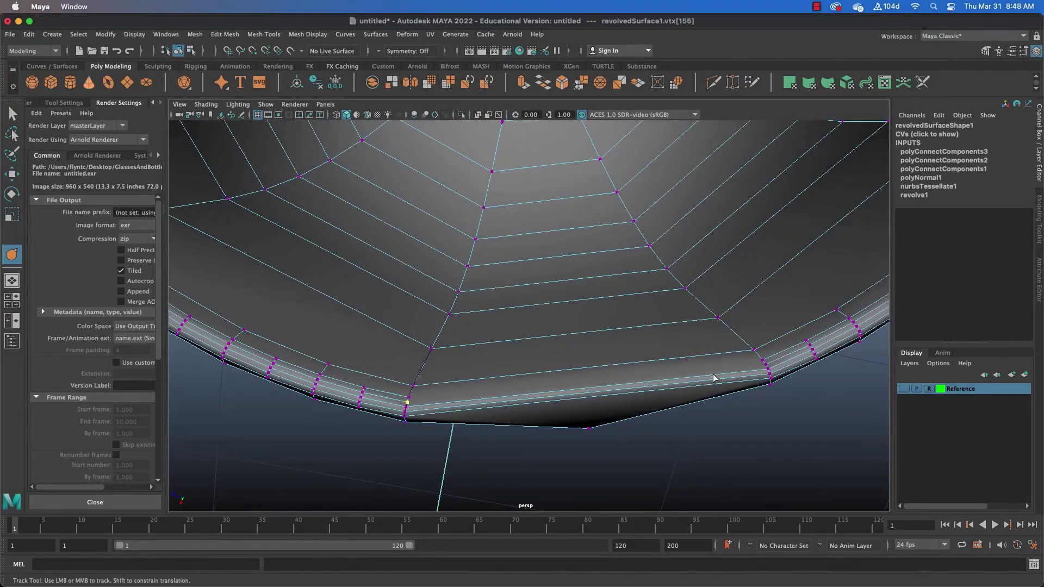
shift+click(768, 370)
shift+right_drag(559, 333, 523, 399)
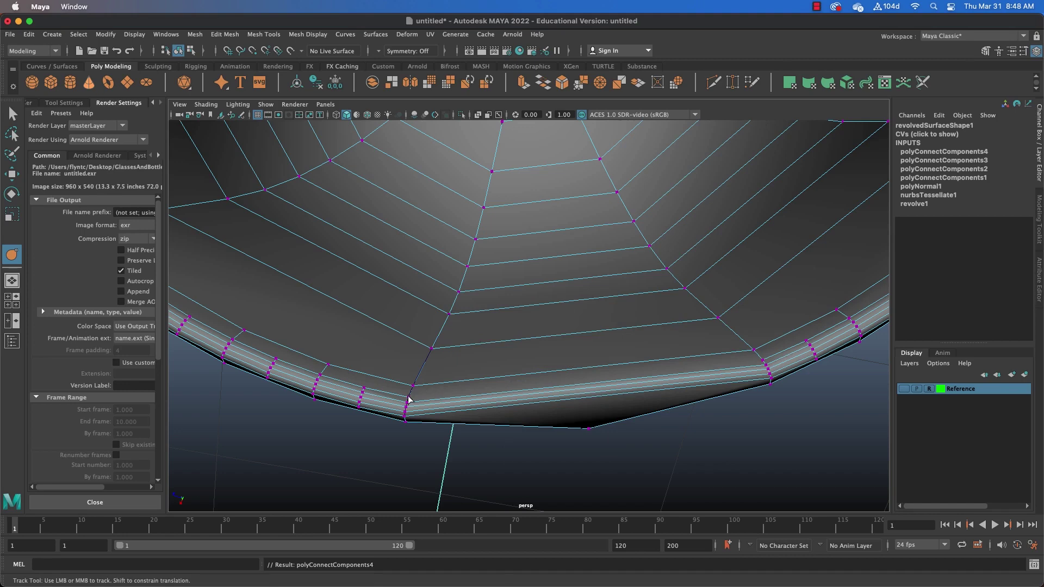
click(408, 398)
shift+click(768, 370)
shift+right_drag(524, 314, 531, 356)
Step: Examine the glass's lower bowl, stem and foot for further missing edge connections
alt+drag(531, 356, 534, 334)
alt+middle_drag(533, 334, 533, 475)
alt+middle_drag(496, 348, 495, 271)
alt+drag(581, 350, 573, 247)
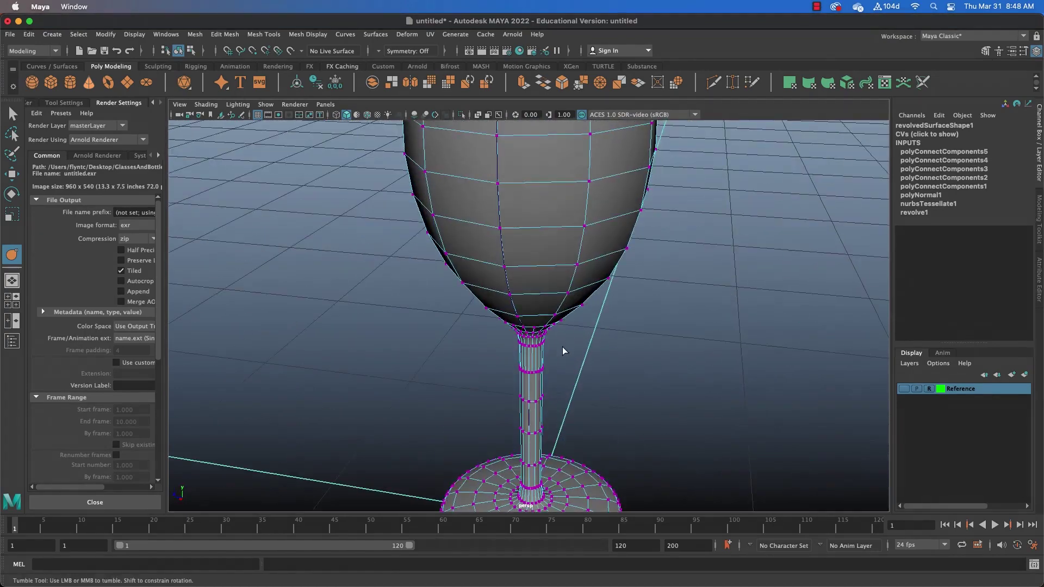
alt+middle_drag(567, 437, 570, 330)
scroll(520, 398, down, 3)
scroll(522, 397, up, 7)
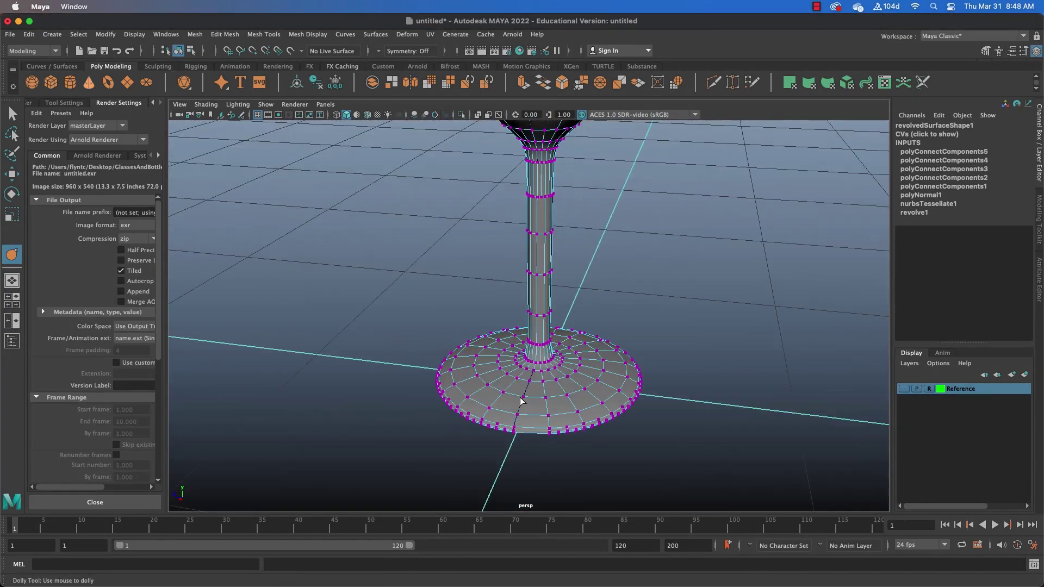
alt+middle_drag(550, 443, 528, 150)
scroll(509, 396, up, 7)
scroll(531, 288, up, 8)
scroll(531, 291, down, 5)
scroll(531, 292, down, 5)
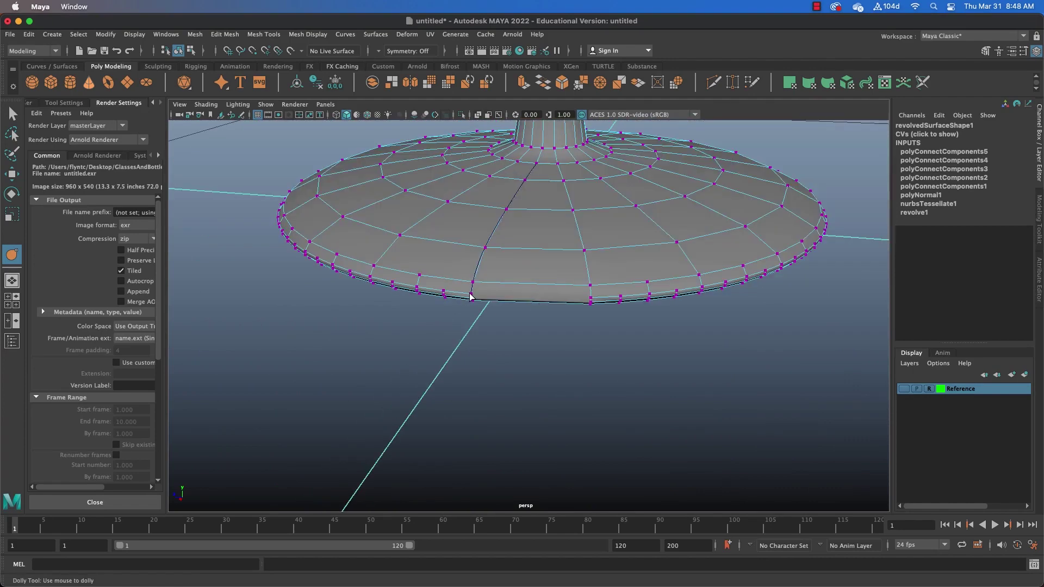
Step: Connect the upper unconnected vertex pair across the wide face on the foot's outer edge with Connect Components
click(471, 295)
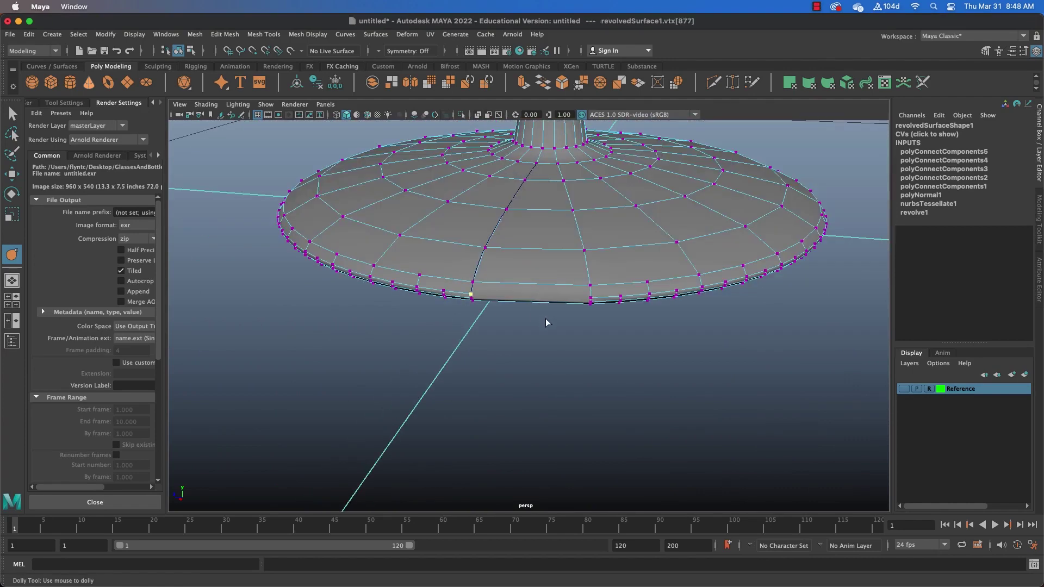
scroll(546, 319, down, 4)
alt+drag(574, 332, 588, 328)
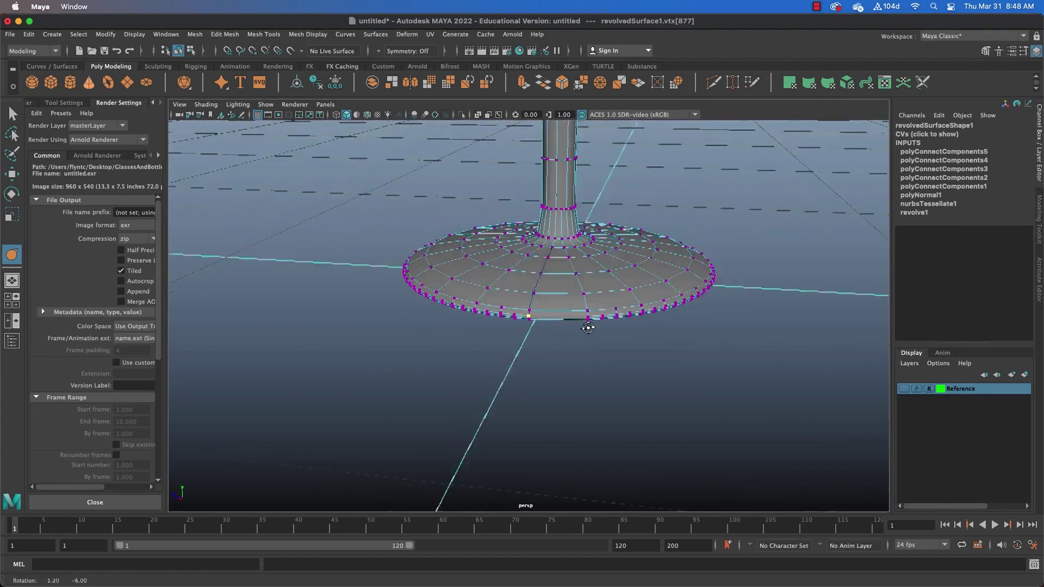
scroll(585, 329, up, 8)
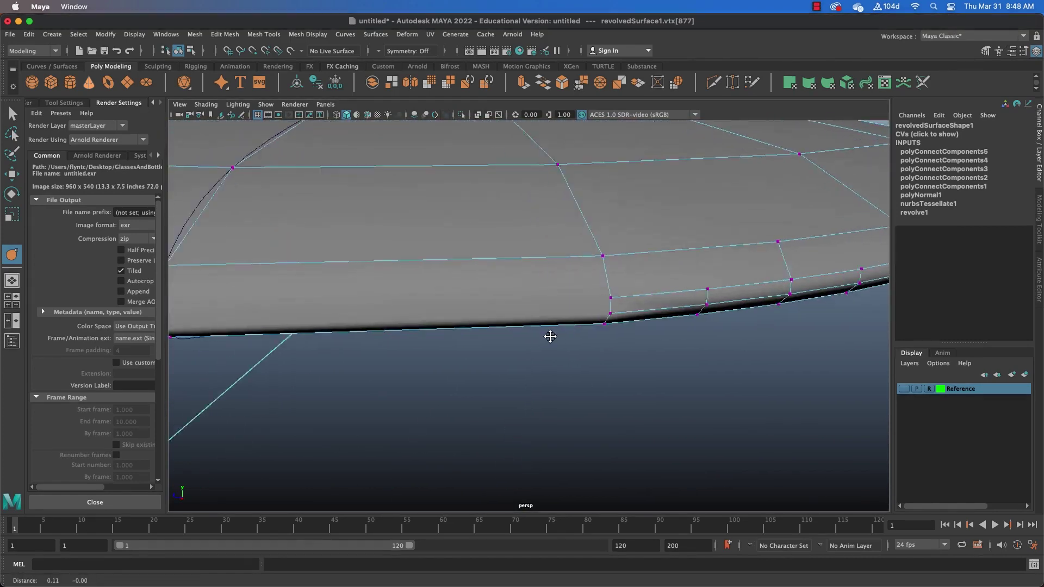
scroll(550, 336, down, 5)
shift+click(597, 310)
shift+right_drag(500, 277, 501, 328)
Step: Connect the next lower pair of vertices across the same gap on the foot's outer edge
shift+click(597, 313)
shift+right_drag(527, 271, 521, 336)
mouse_move(493, 347)
alt+mouse_down()
mouse_move(496, 317)
mouse_move(495, 364)
alt+mouse_up()
scroll(487, 322, up, 5)
scroll(487, 321, down, 10)
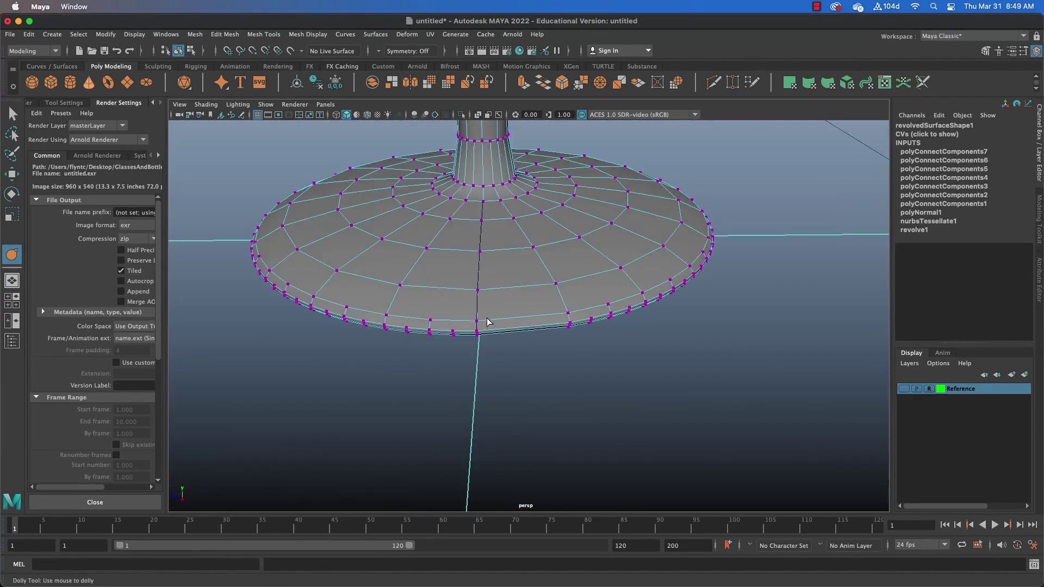
Step: Examine the glass from the foot up the stem and bowl to the rim for remaining topology problems
alt+drag(492, 259, 489, 280)
scroll(490, 280, up, 5)
scroll(490, 284, down, 3)
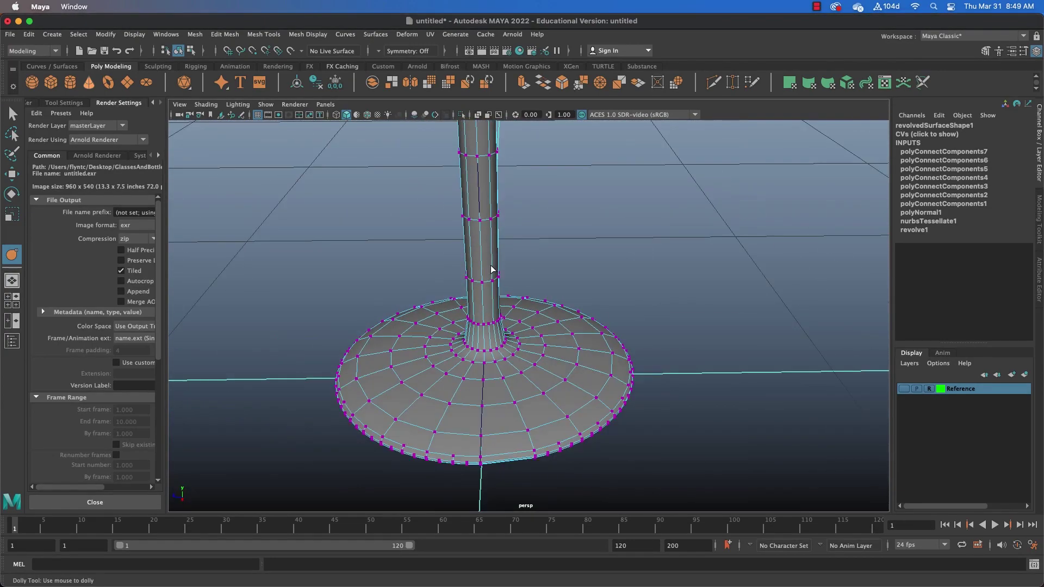
alt+middle_drag(479, 283, 468, 384)
alt+middle_drag(491, 336, 507, 484)
scroll(501, 332, down, 8)
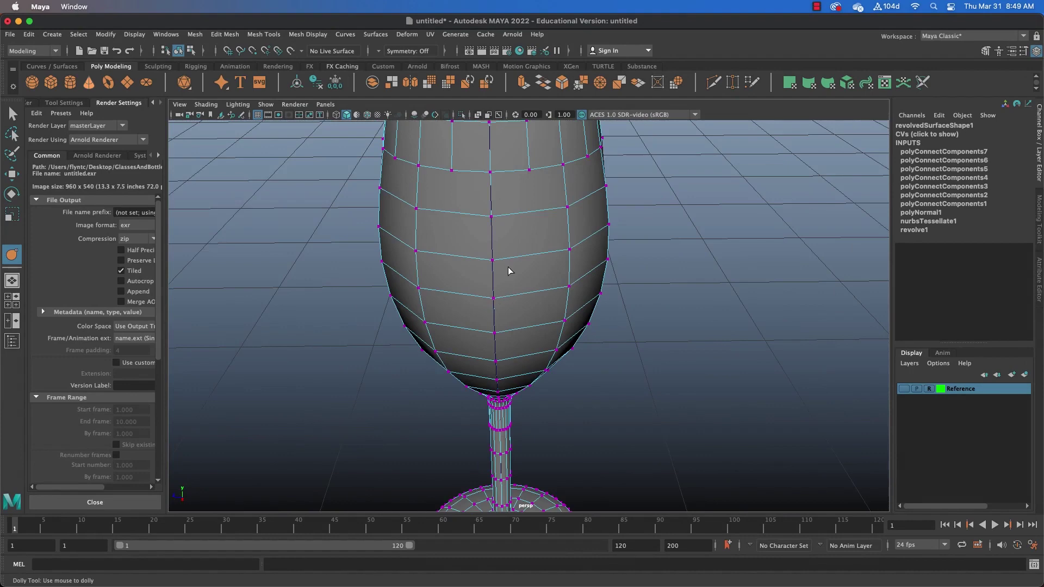
alt+middle_drag(508, 265, 515, 348)
scroll(488, 314, up, 5)
alt+middle_drag(488, 314, 552, 345)
scroll(521, 306, up, 5)
scroll(520, 319, up, 8)
scroll(520, 318, down, 6)
Step: Select the extra short cross edges along the rim left of the bowl's seam and remove them with Delete Edge
right_drag(593, 360, 592, 267)
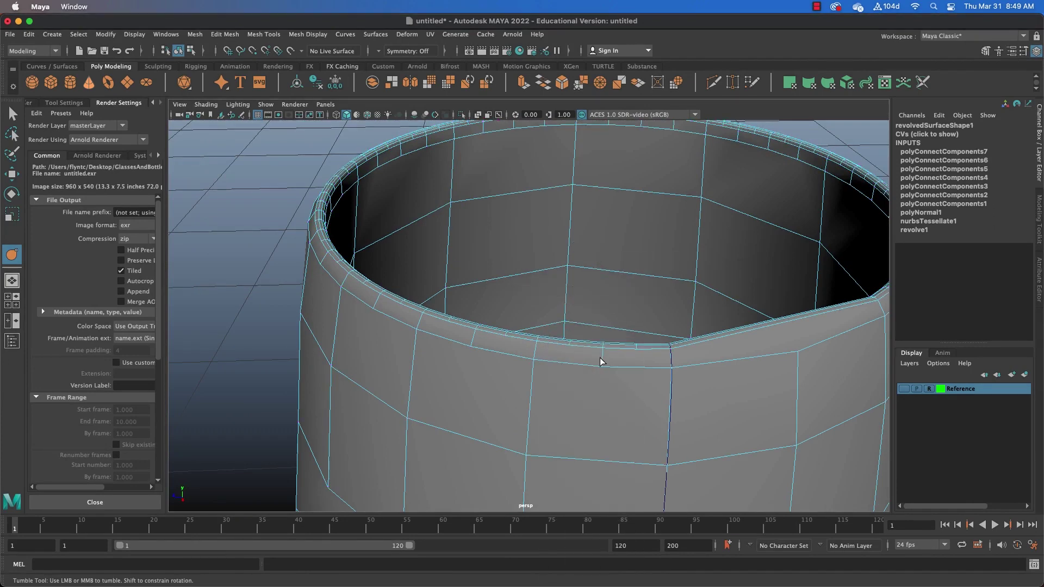
click(602, 360)
alt+drag(631, 343, 633, 366)
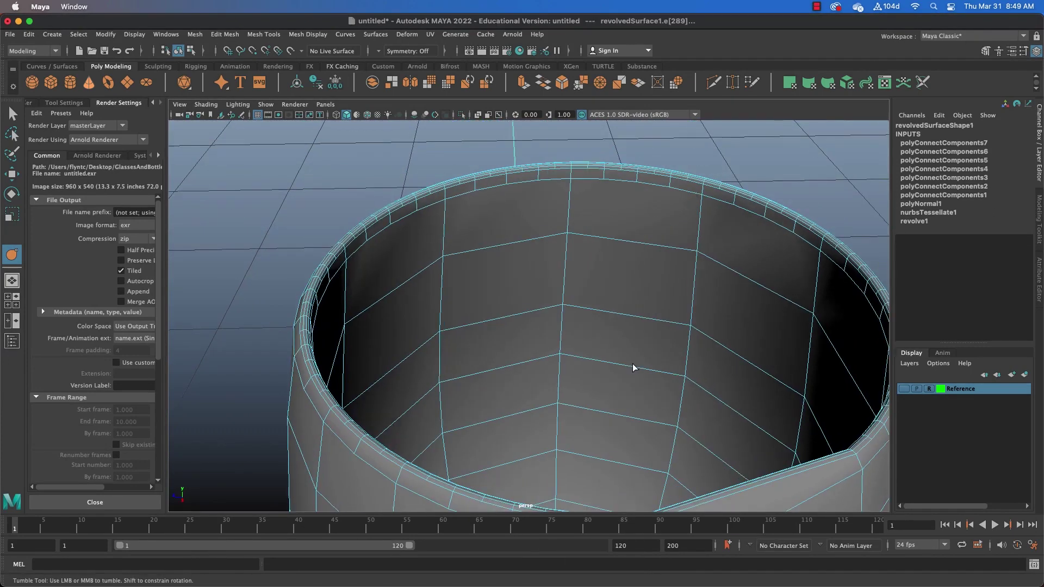
alt+middle_drag(633, 365, 627, 295)
alt+drag(628, 294, 620, 320)
alt+middle_drag(621, 321, 582, 112)
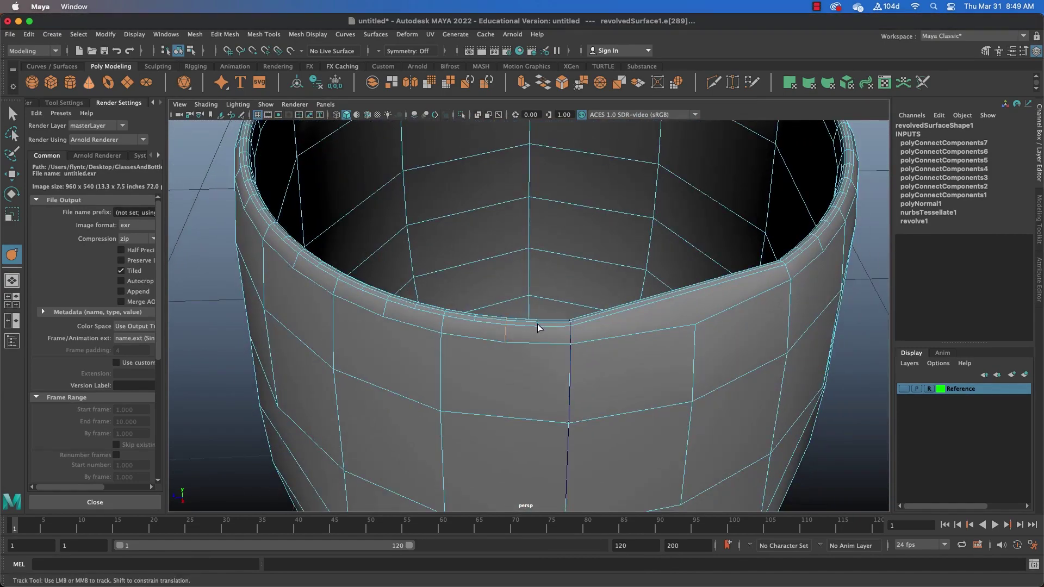
shift+click(522, 336)
click(534, 335)
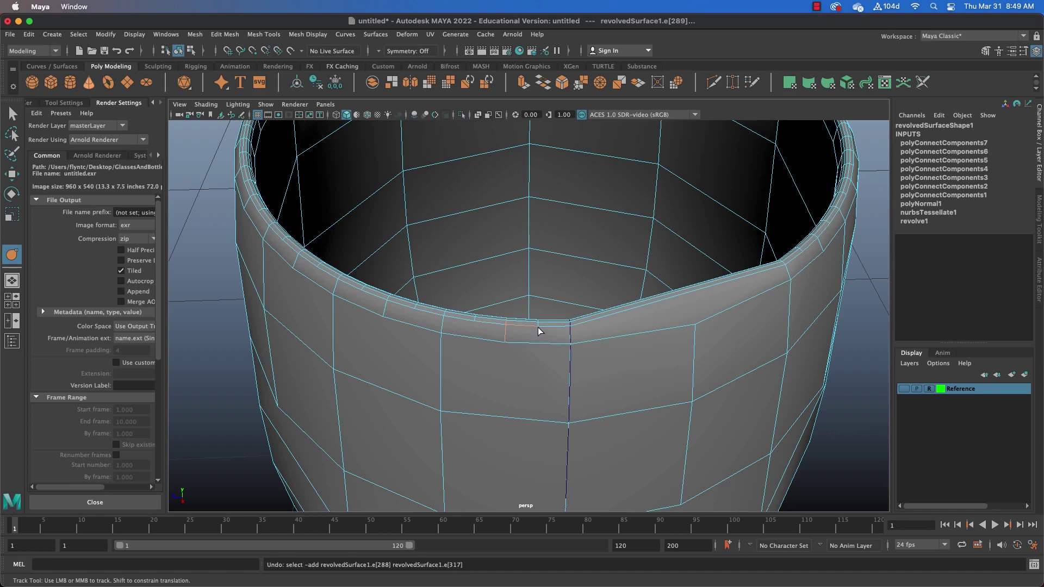
scroll(541, 329, up, 3)
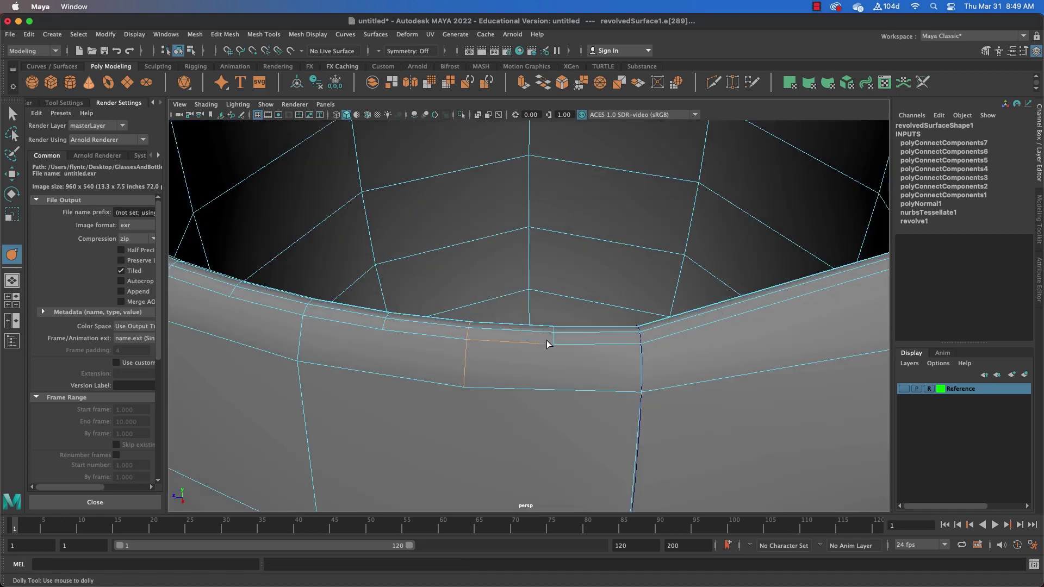
key(z)
alt+drag(345, 346, 393, 313)
alt+middle_drag(393, 314, 462, 365)
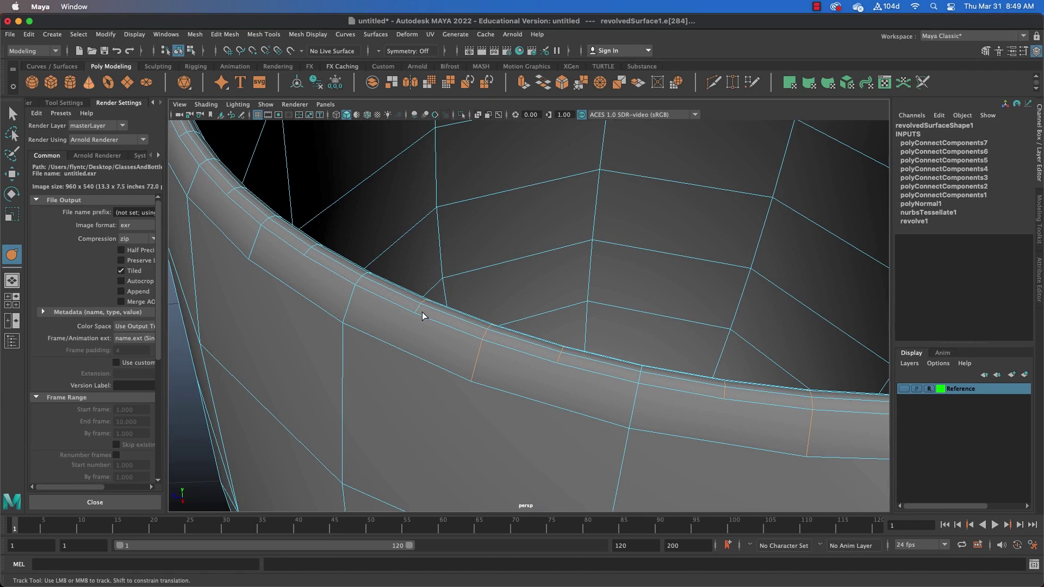
shift+right_click(604, 331)
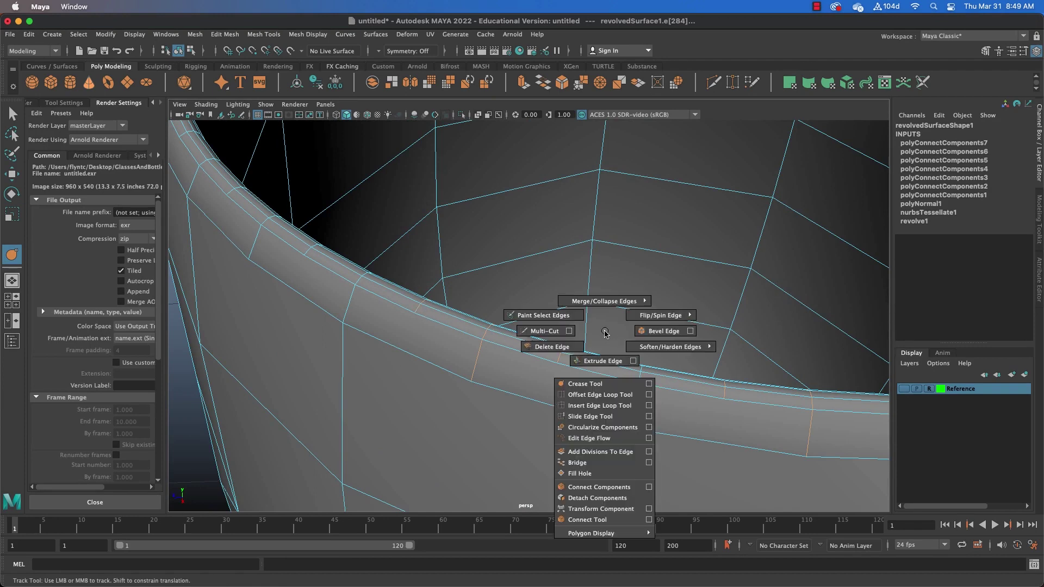
click(547, 346)
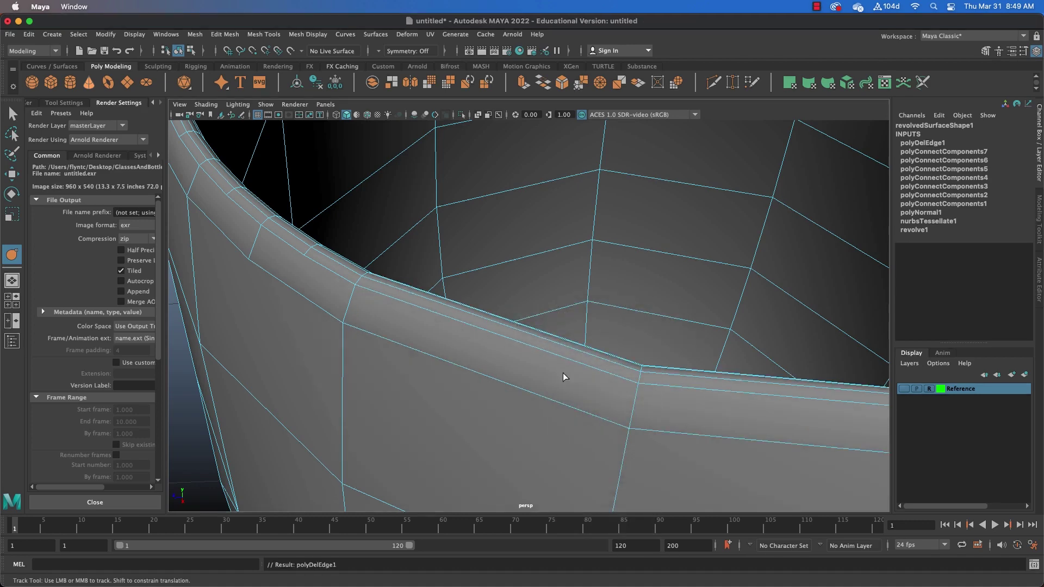
Step: Delete the partial vertical edge line that stops midway down the outer bowl, just left of the seam
scroll(563, 372, down, 10)
alt+drag(576, 376, 580, 292)
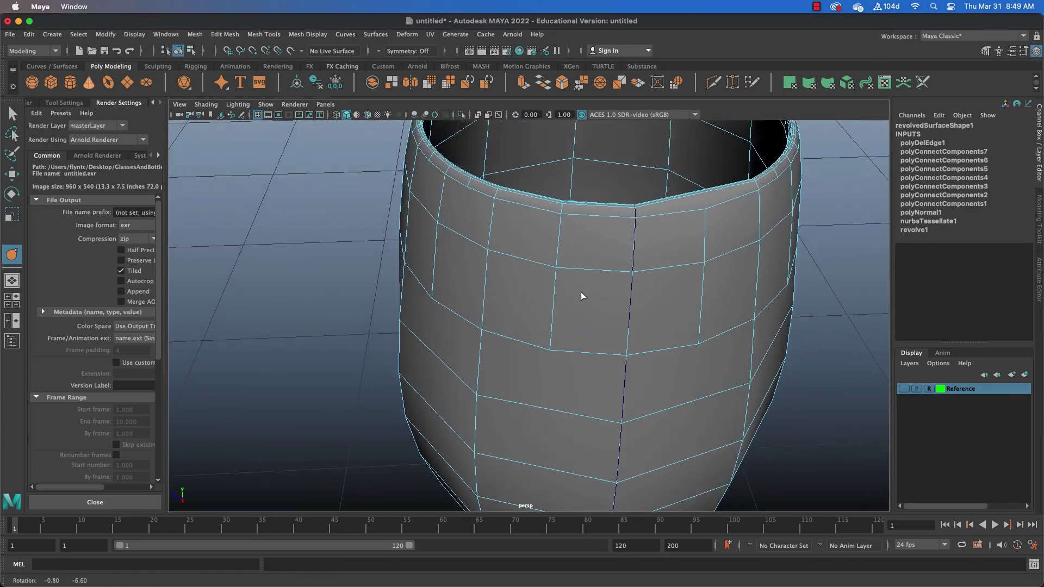
click(557, 247)
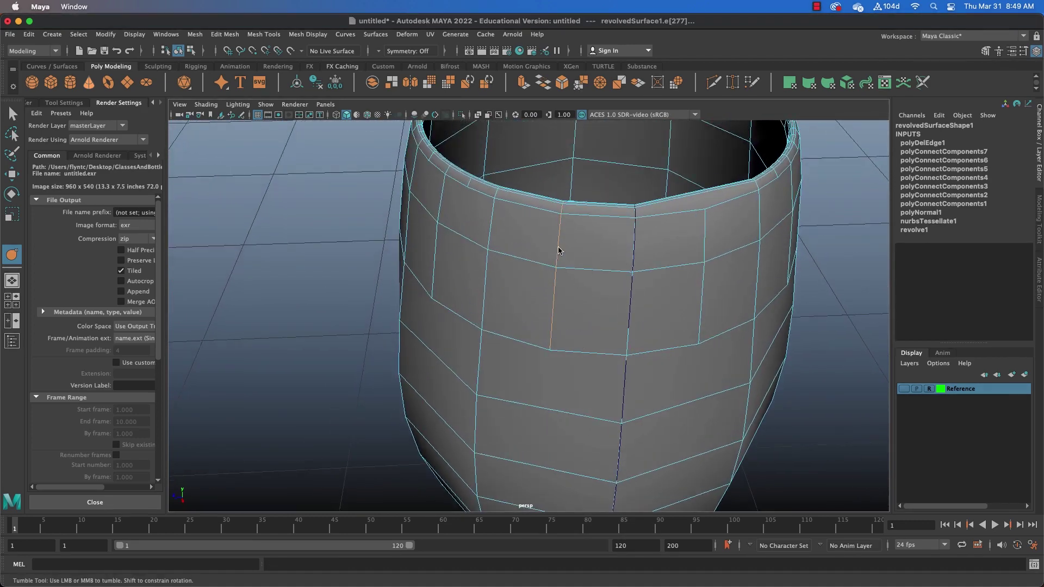
shift+right_drag(558, 247, 506, 263)
Step: Delete the matching partial vertical edge line on the outer bowl, just right of the seam
alt+drag(662, 326, 602, 326)
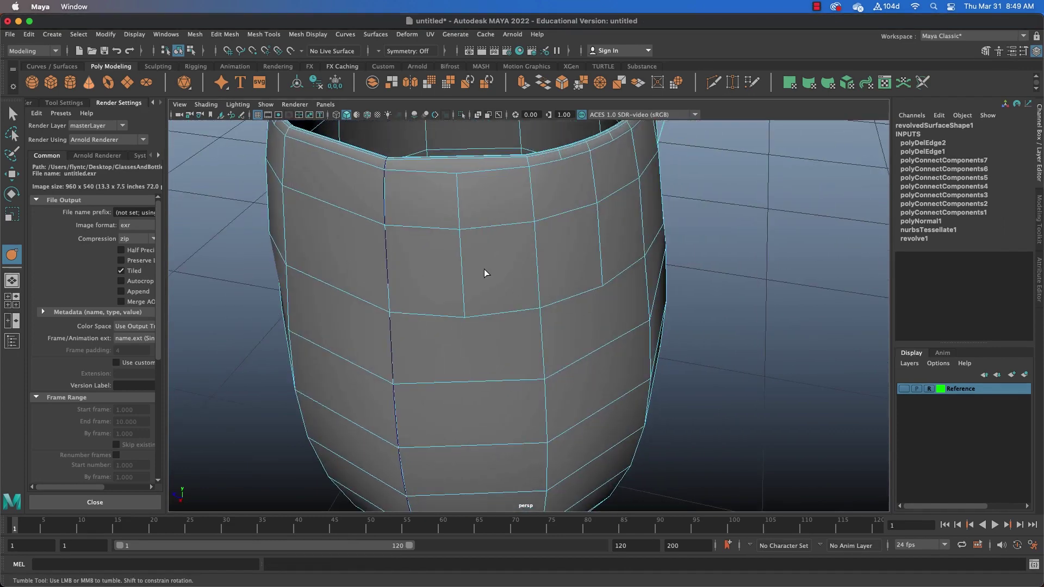
click(463, 272)
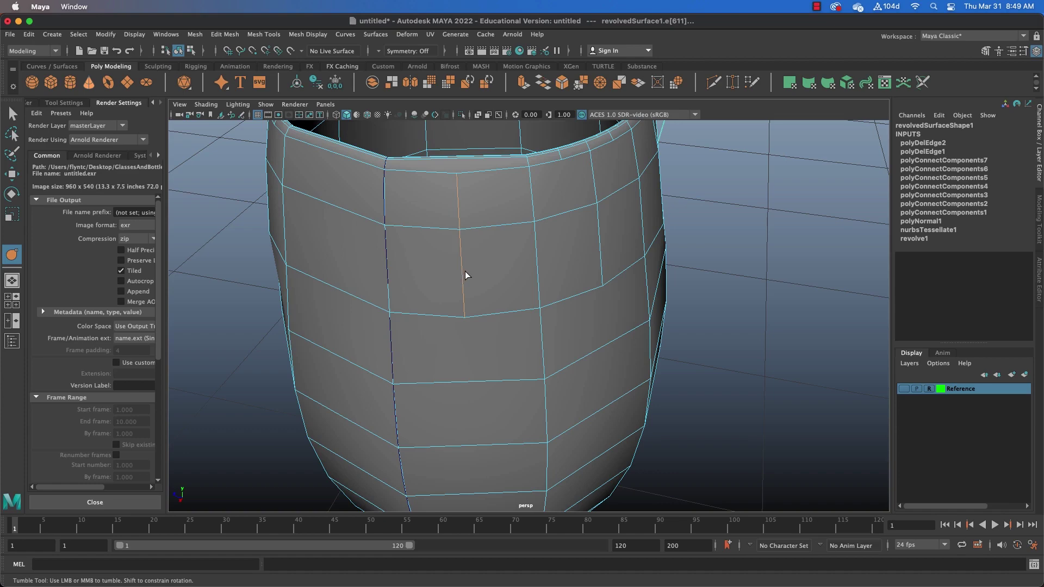
shift+right_drag(465, 272, 416, 288)
Step: Delete the next two partial vertical edge lines farther right around the outer bowl
alt+drag(604, 318, 458, 360)
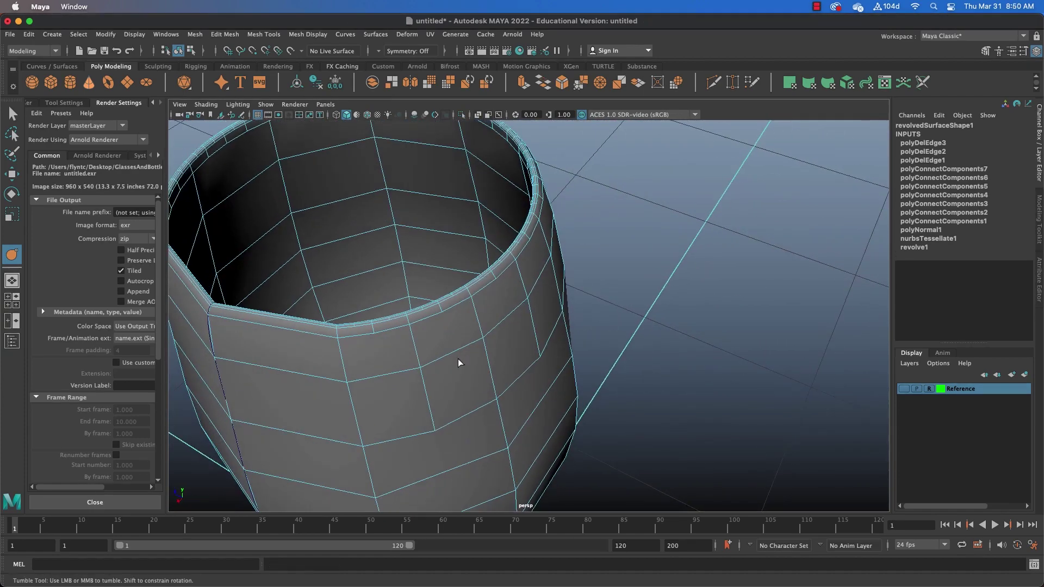
click(435, 337)
shift+right_drag(453, 333, 408, 358)
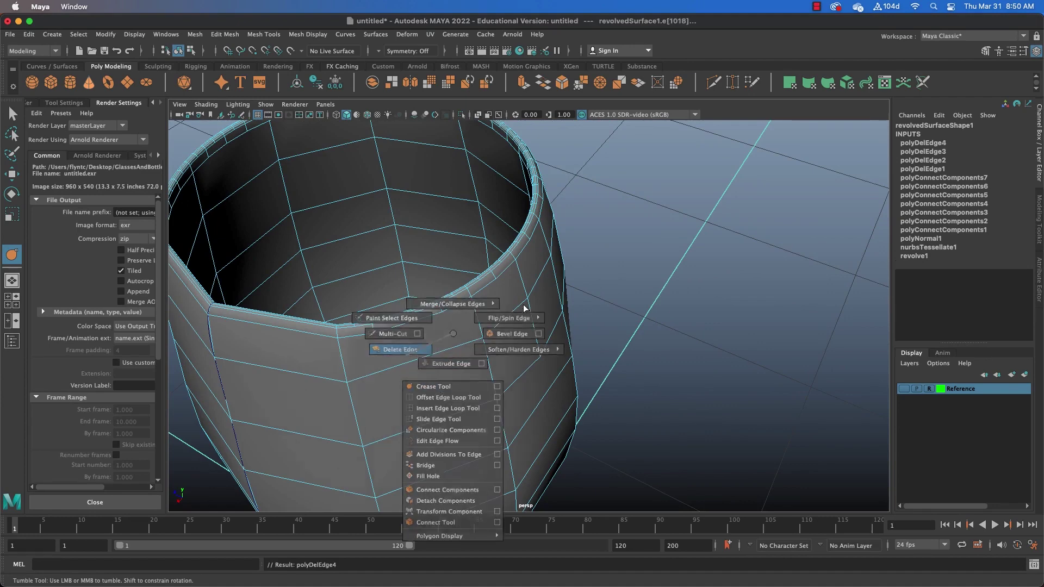
shift+right_drag(542, 300, 504, 326)
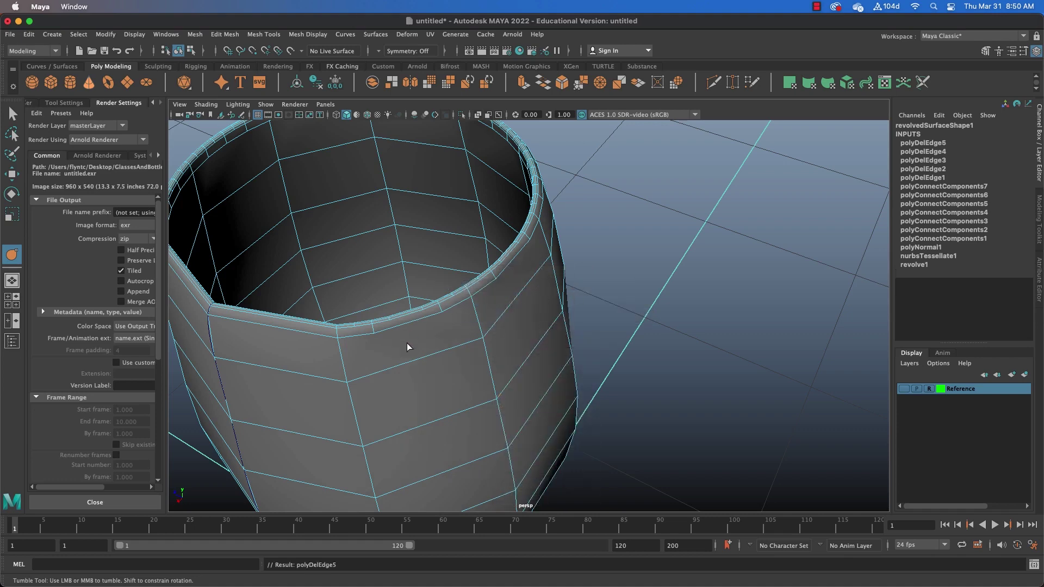
Step: Select the extra short cross edges along the rim right of the bowl's seam and remove them with Delete Edge
scroll(406, 343, up, 10)
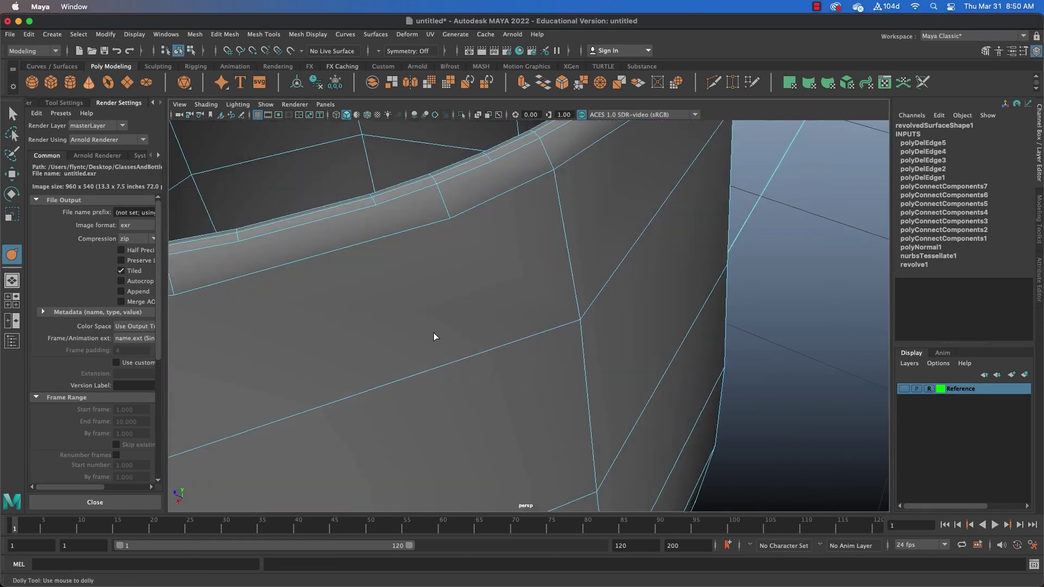
alt+middle_drag(433, 332, 478, 342)
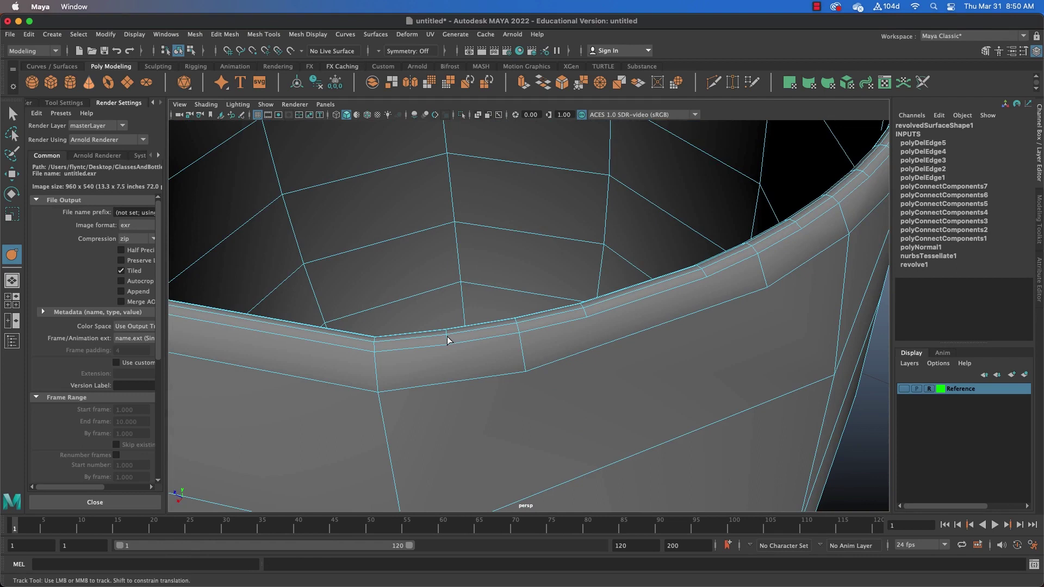
click(446, 336)
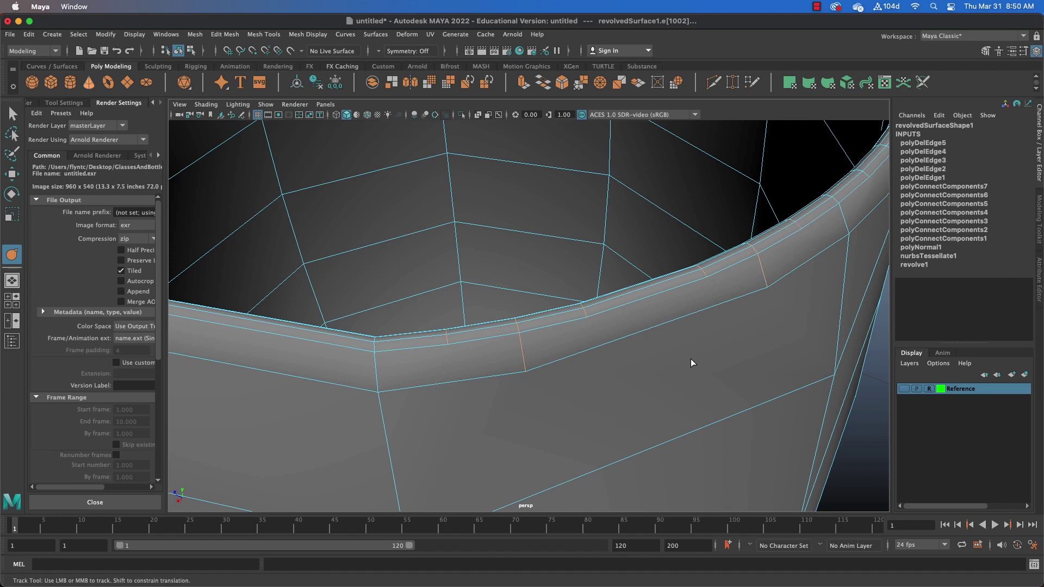
alt+drag(690, 363, 600, 266)
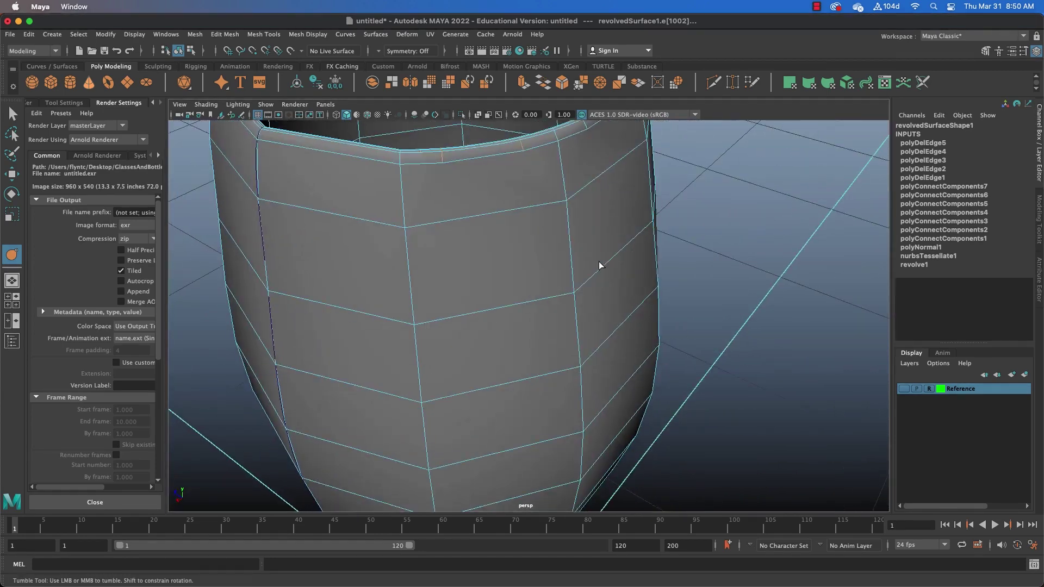
shift+right_drag(600, 266, 559, 283)
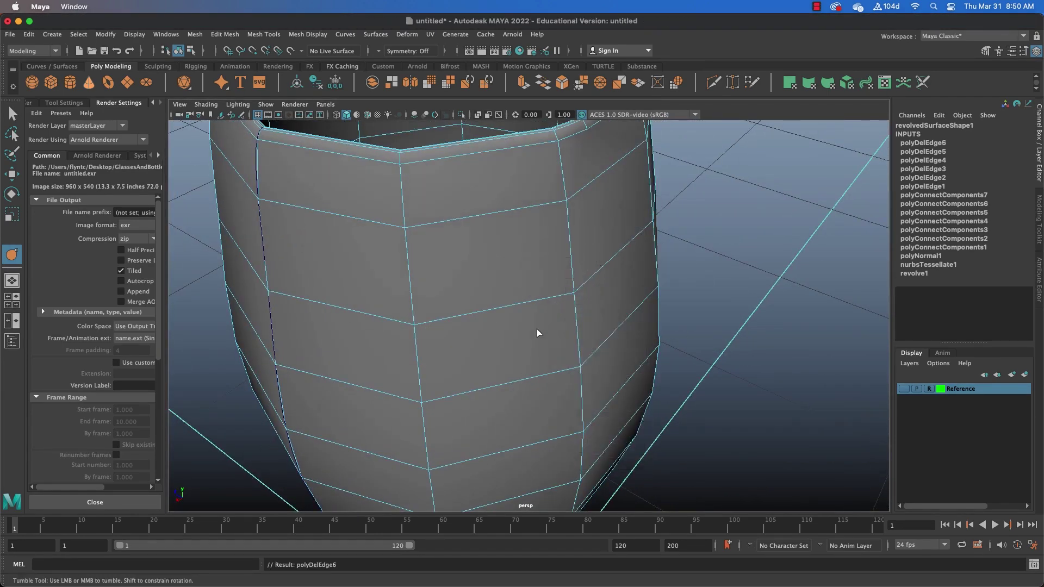
Step: Delete the extra vertical edge lines at the top of the stem that end where it flares into the bowl
alt+middle_drag(537, 328, 543, 299)
alt+drag(521, 311, 506, 214)
scroll(524, 305, up, 6)
double_click(509, 214)
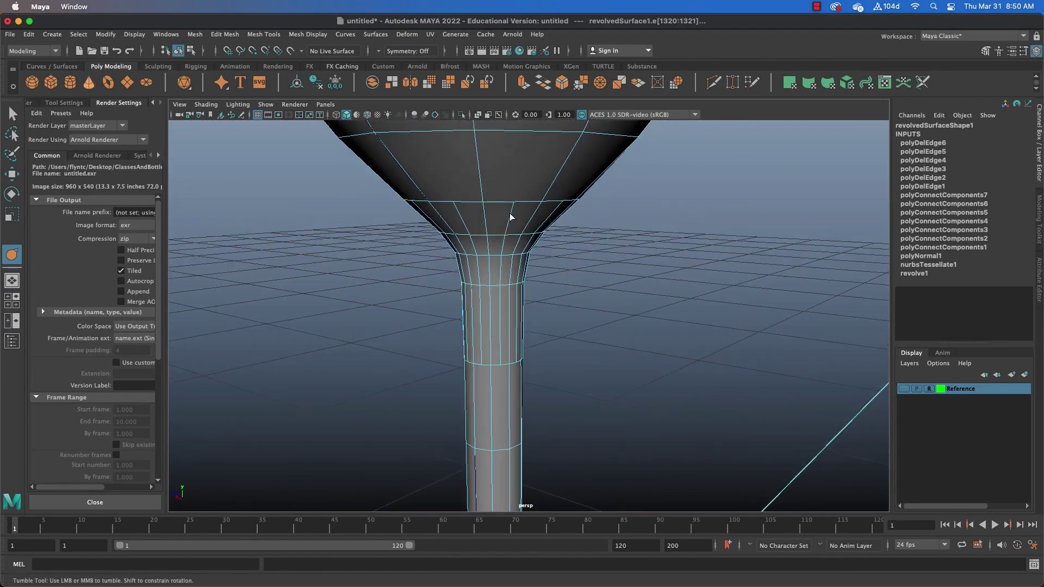
click(453, 222)
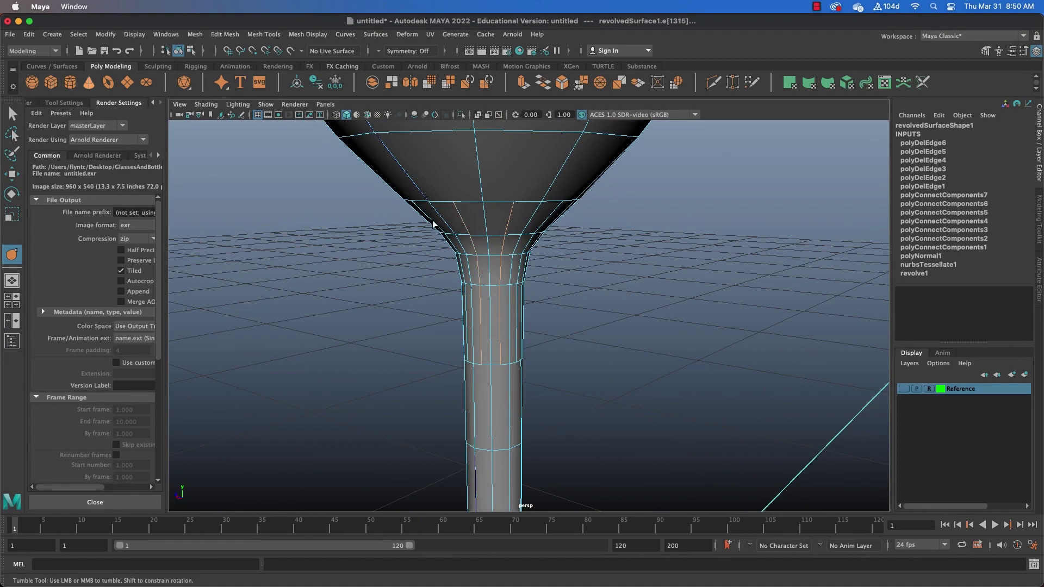
click(532, 231)
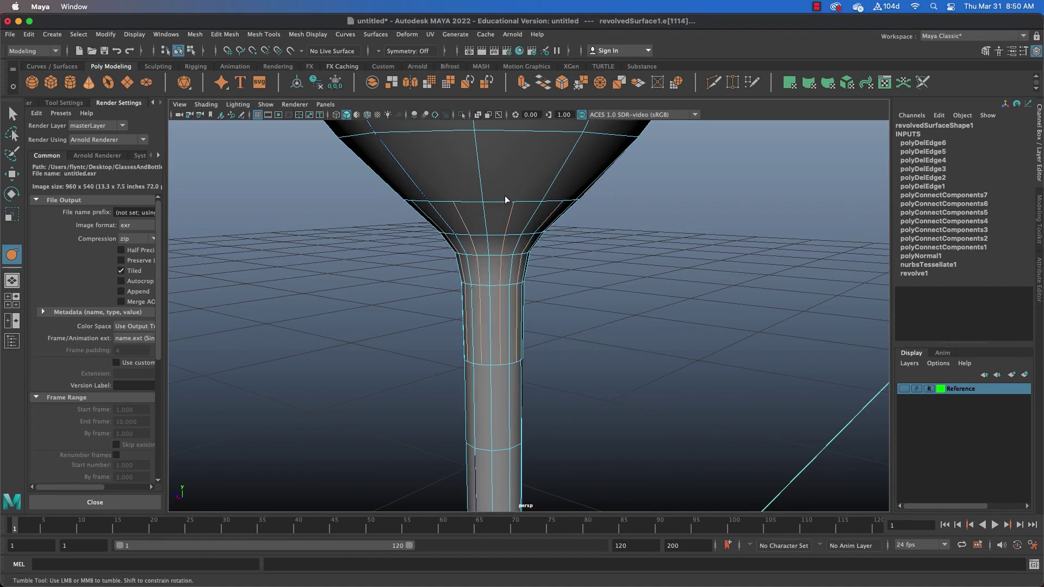
shift+right_drag(504, 196, 482, 234)
Step: Delete the extra edge lines running from the flared stem base outward across the top of the foot
alt+middle_drag(510, 338, 484, 246)
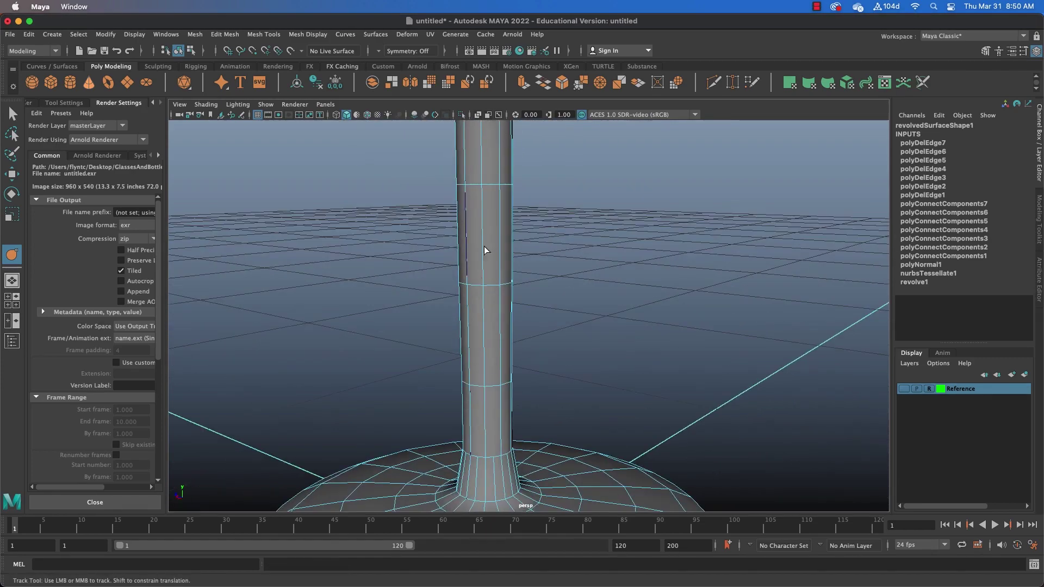
alt+middle_drag(561, 460, 537, 353)
scroll(439, 356, up, 6)
alt+middle_drag(438, 357, 481, 298)
double_click(454, 300)
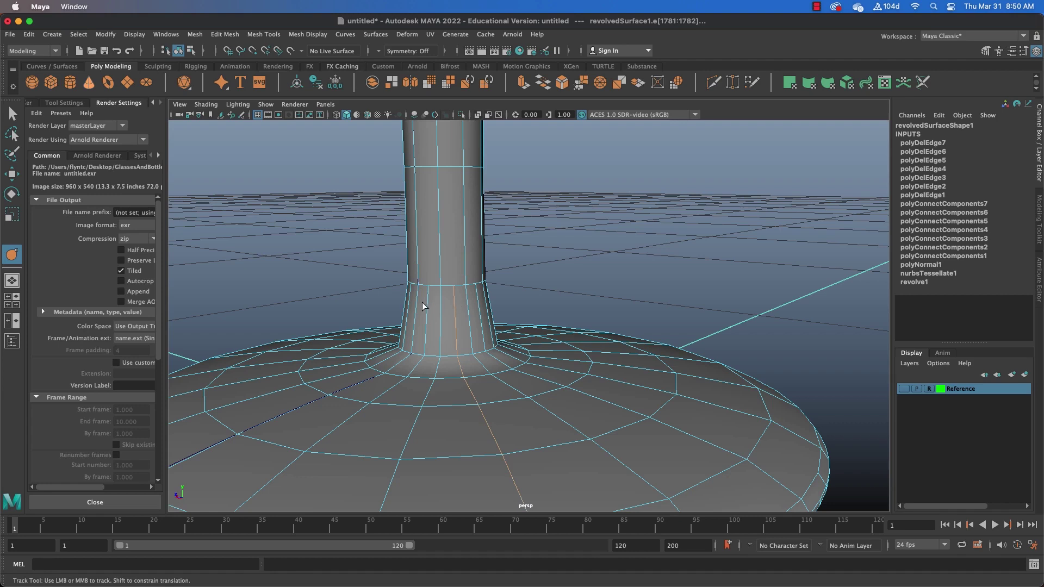
shift+double_click(425, 303)
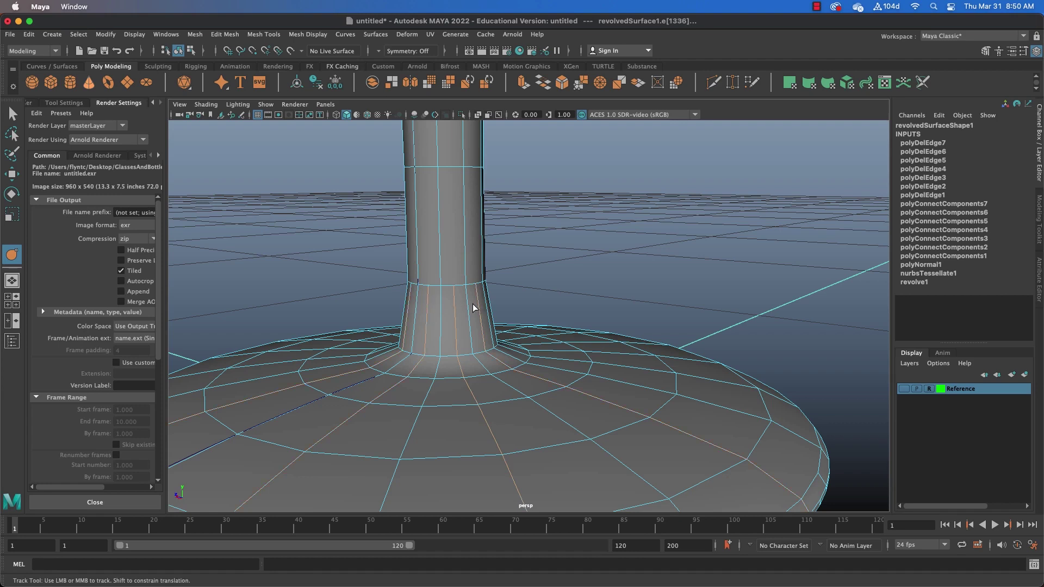
shift+right_drag(473, 307, 517, 359)
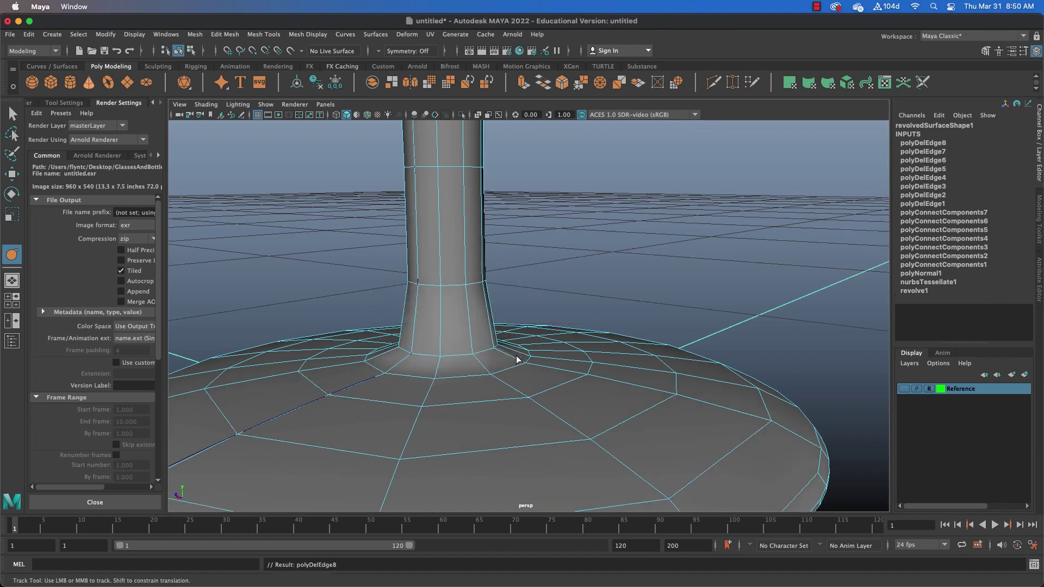
Step: Select only the extra short vertical edges around the foot's outer rim, undoing stray selections, and remove them with Delete Edge
alt+drag(517, 358, 599, 293)
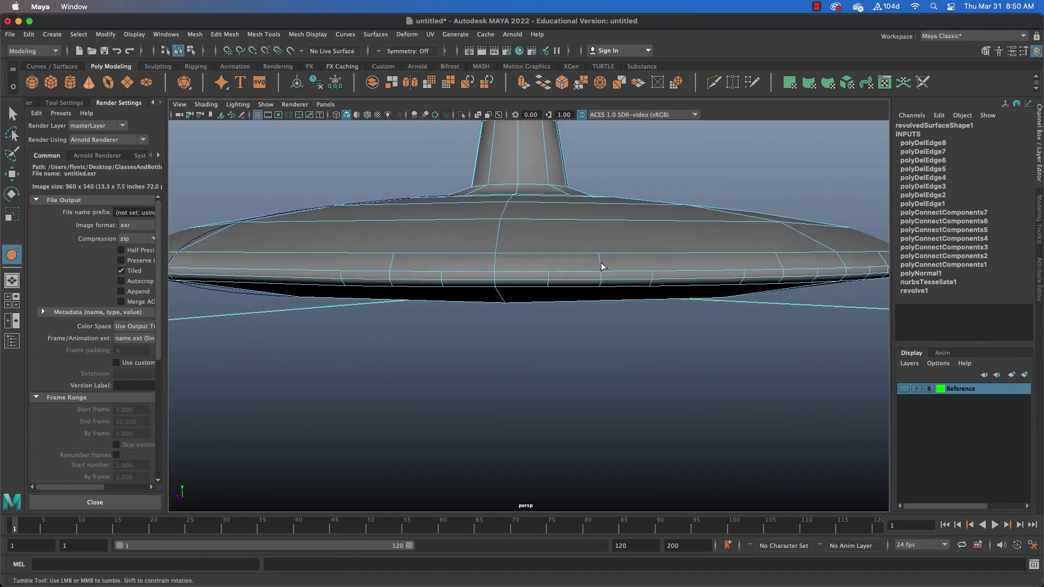
click(600, 266)
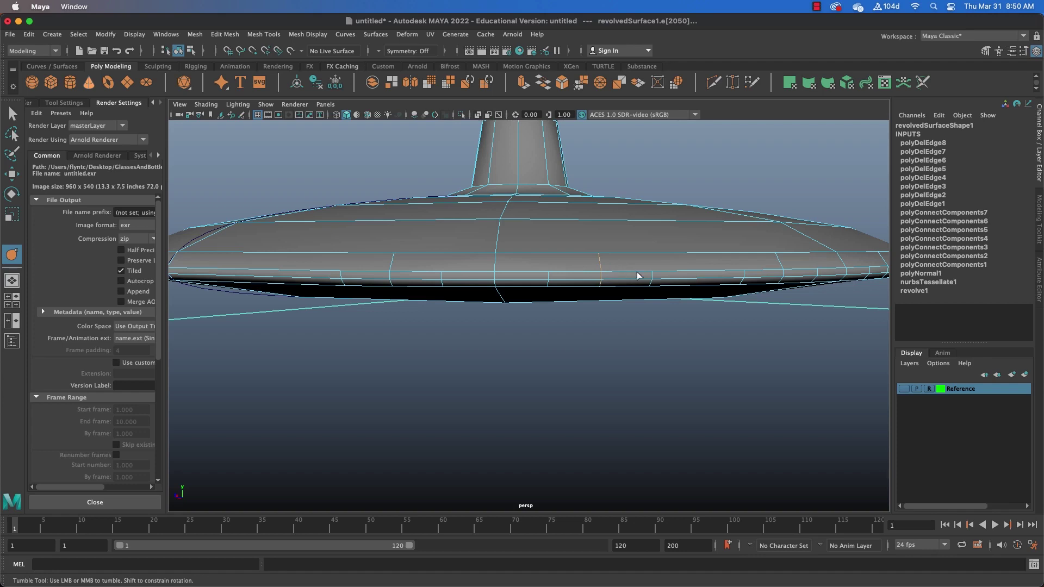
shift+double_click(743, 276)
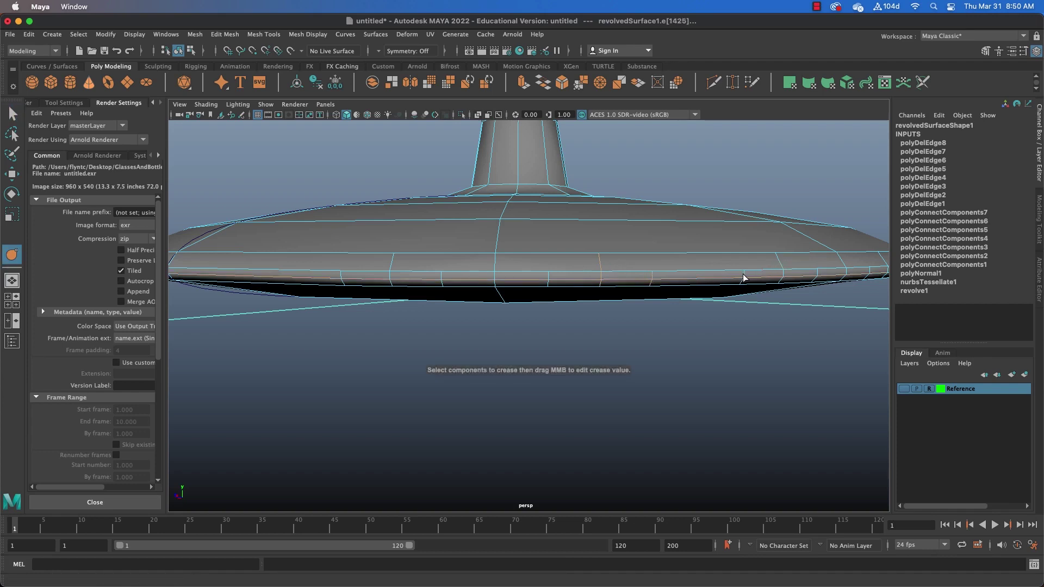
key(super+z)
key(super+z)
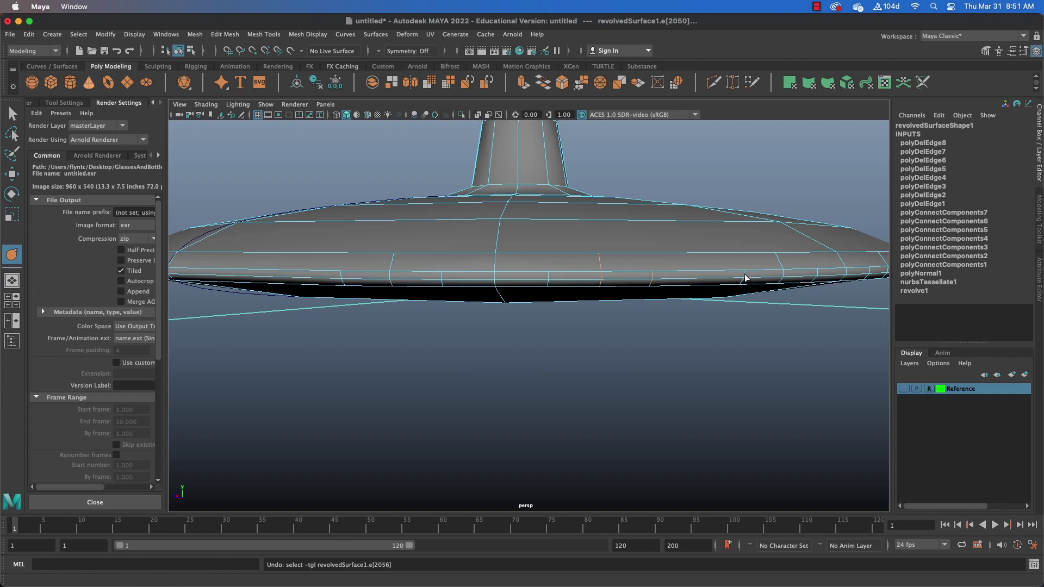
shift+click(796, 270)
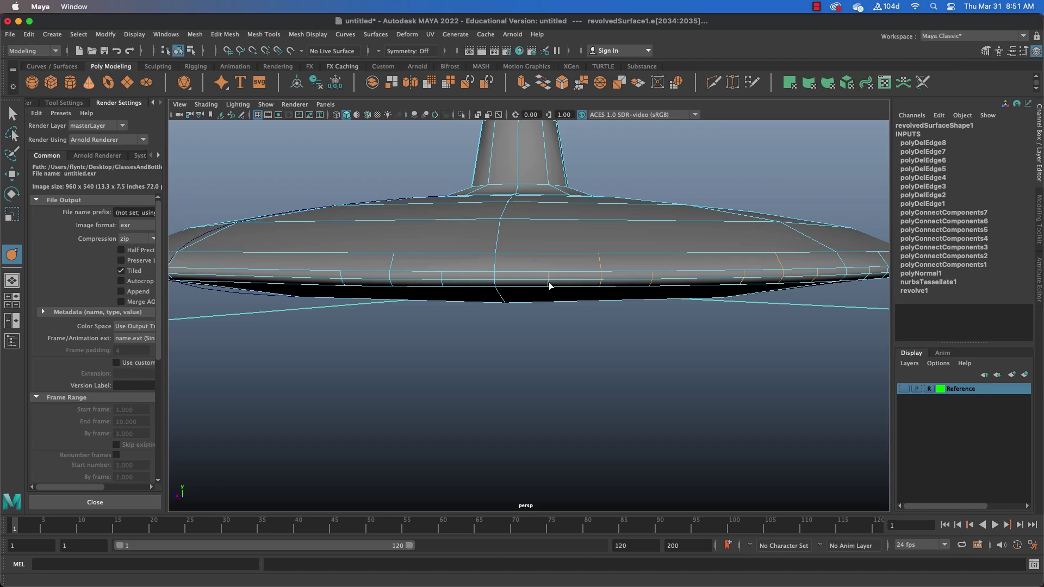
shift+right_drag(674, 262, 640, 276)
alt+drag(651, 324, 610, 298)
alt+middle_drag(609, 297, 606, 380)
alt+middle_drag(611, 237, 610, 320)
alt+drag(609, 320, 601, 297)
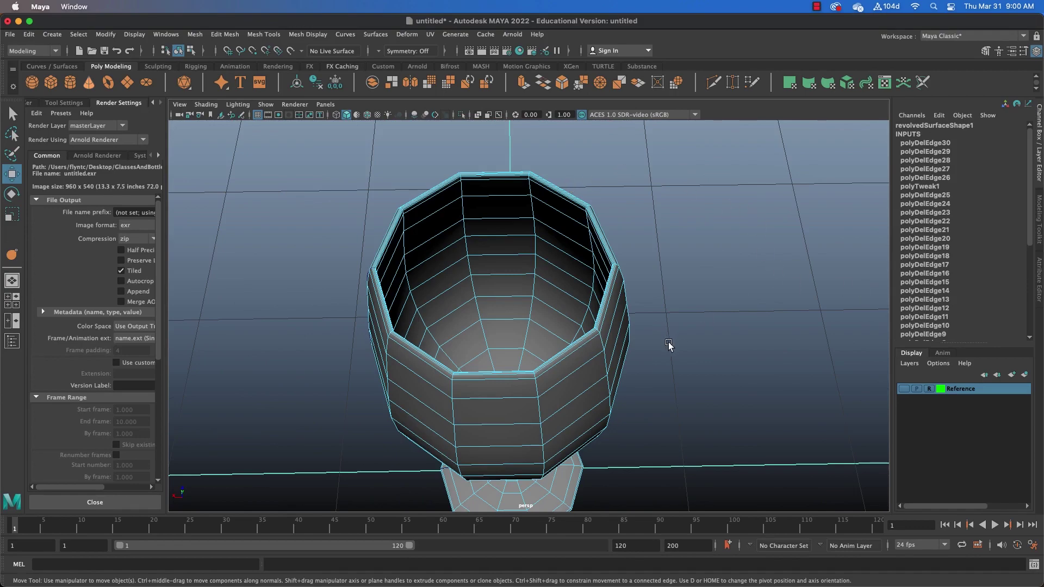
Step: Select the extra radial edges crossing the two innermost rings at the bottom of the bowl's interior and remove them with Delete Edge
alt+right_drag(668, 280, 648, 237)
alt+drag(648, 238, 513, 338)
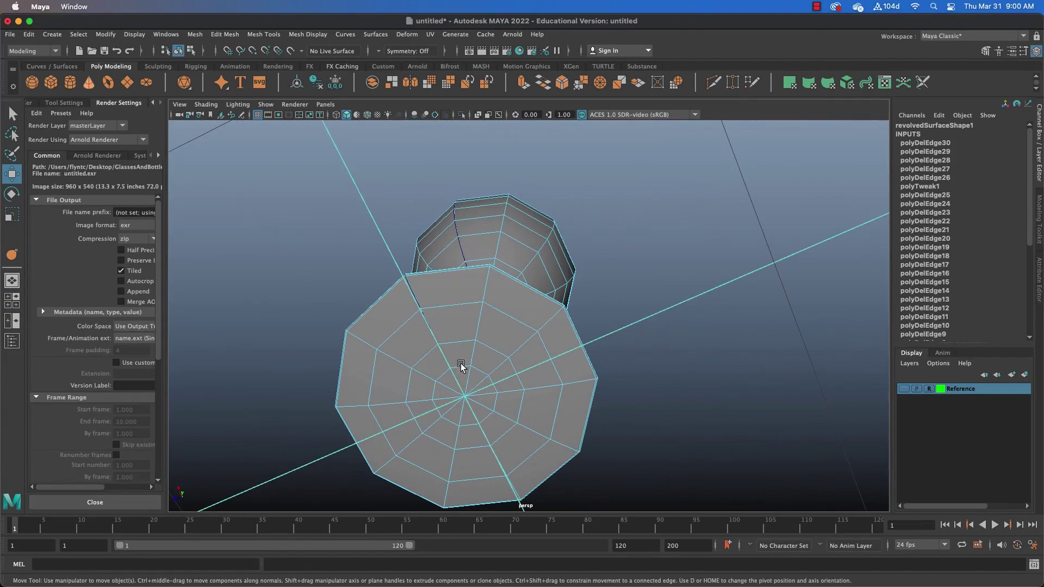
alt+drag(501, 240, 522, 289)
scroll(480, 333, up, 5)
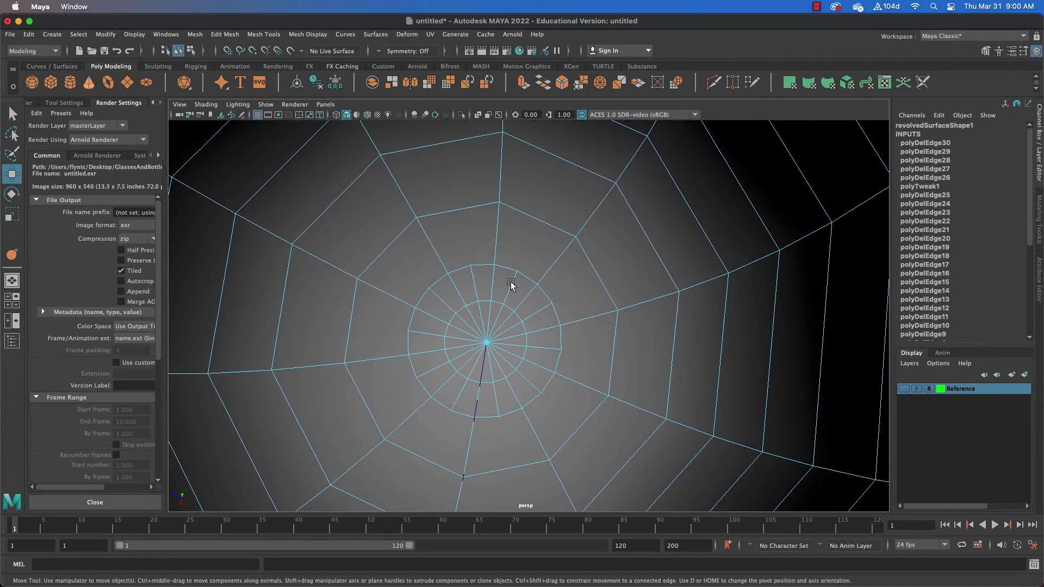
click(511, 288)
shift+click(540, 305)
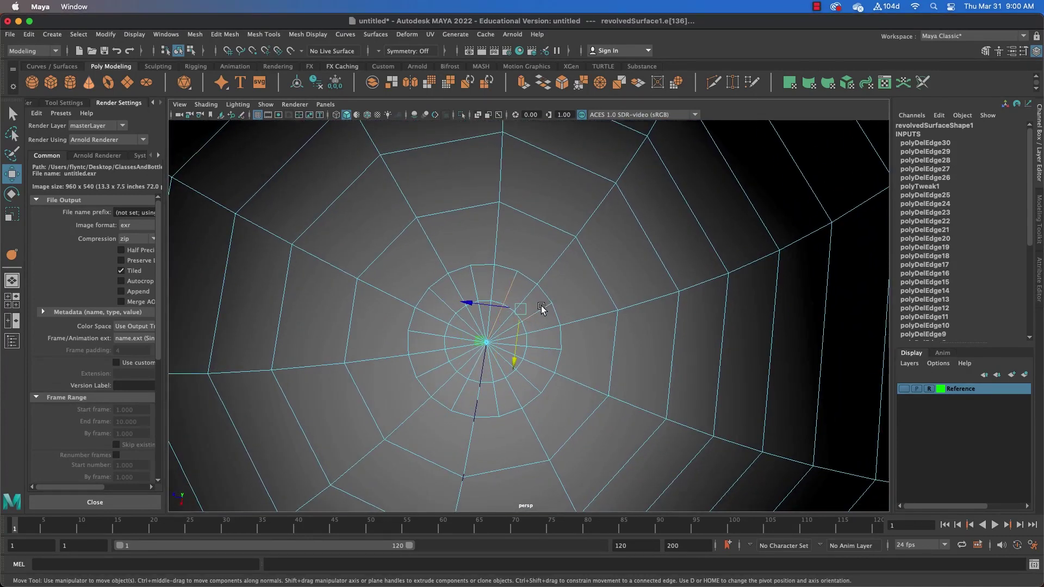
shift+click(546, 349)
shift+click(495, 400)
shift+click(459, 396)
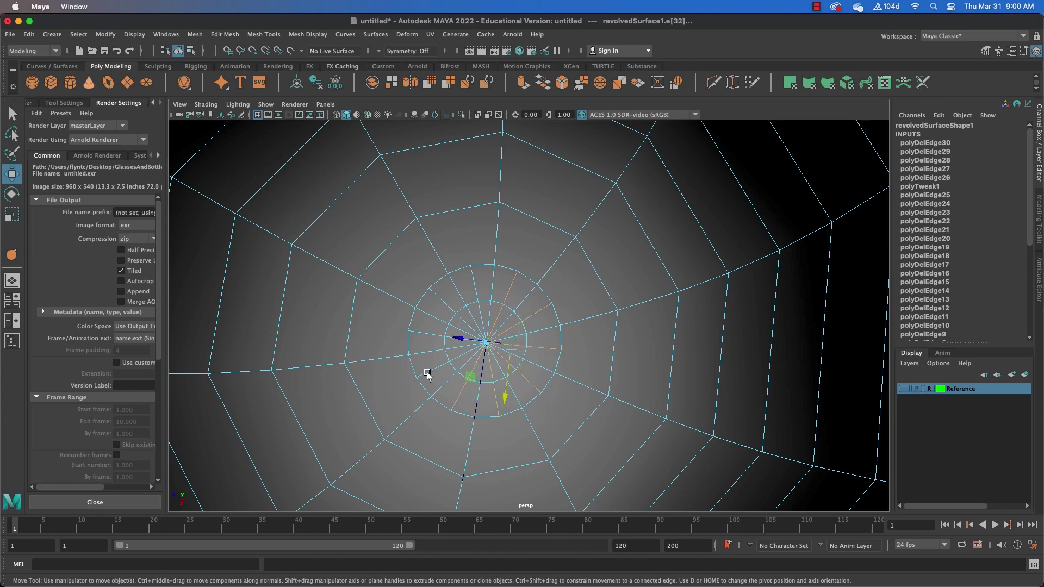
shift+click(426, 333)
shift+click(477, 283)
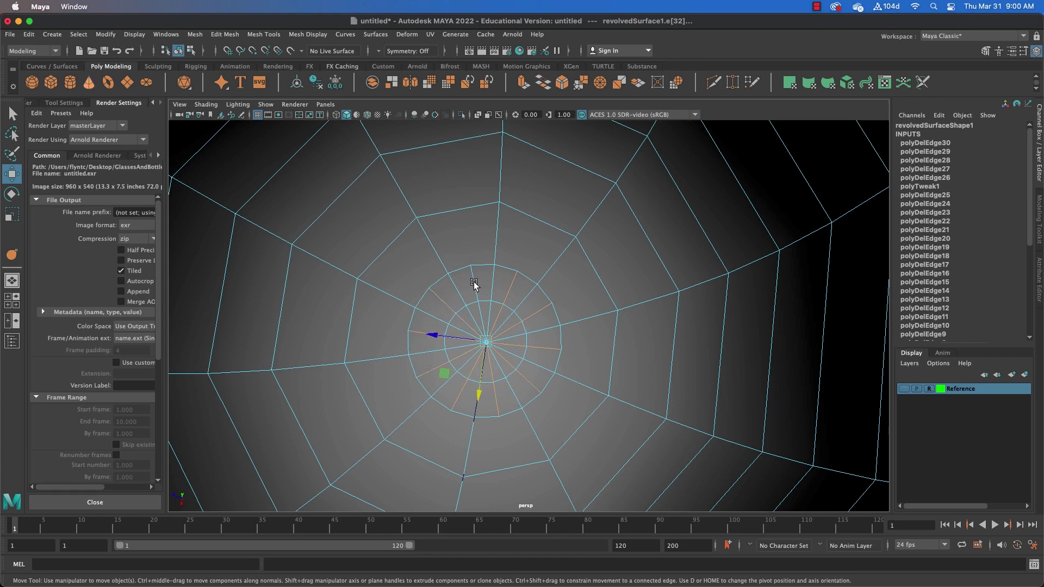
shift+right_drag(503, 266, 468, 282)
Step: Turn off smooth preview and connect the vertices above and below the bowl's outer gap just under the rim with a vertical edge
scroll(536, 361, down, 10)
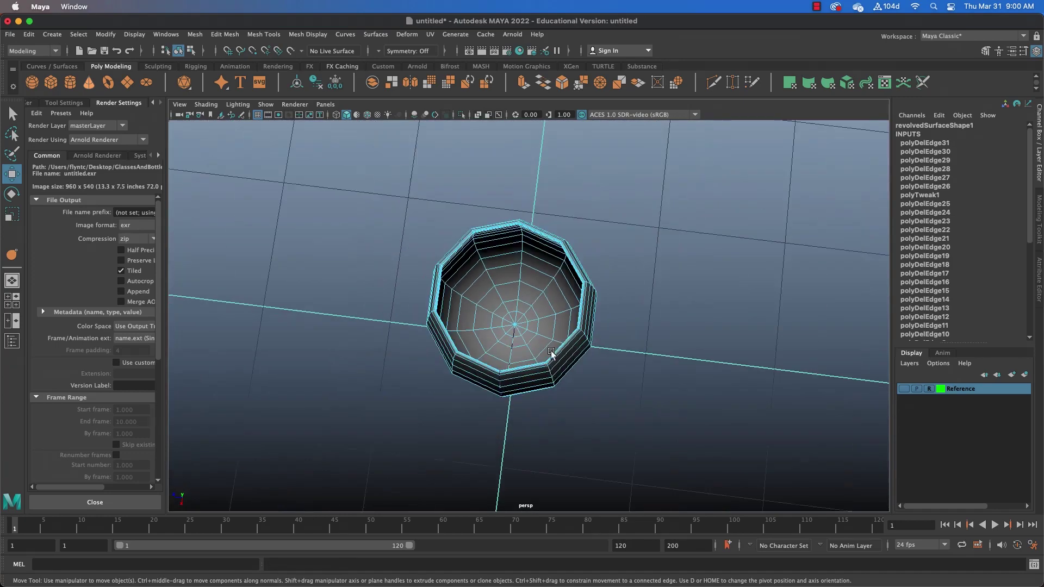
alt+drag(536, 361, 543, 315)
scroll(501, 321, up, 10)
alt+middle_drag(543, 315, 507, 372)
alt+right_drag(507, 373, 508, 372)
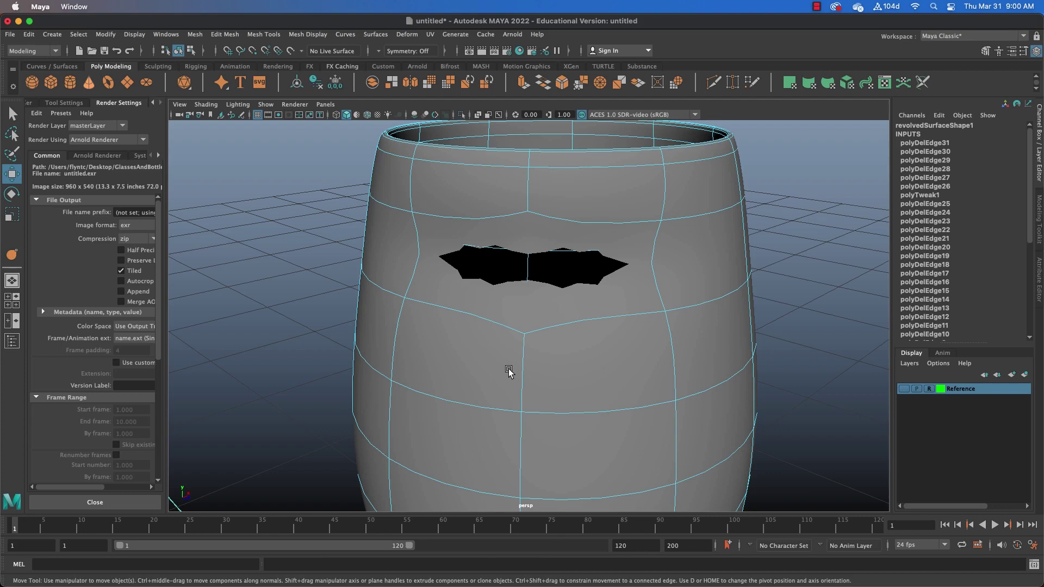
key(1)
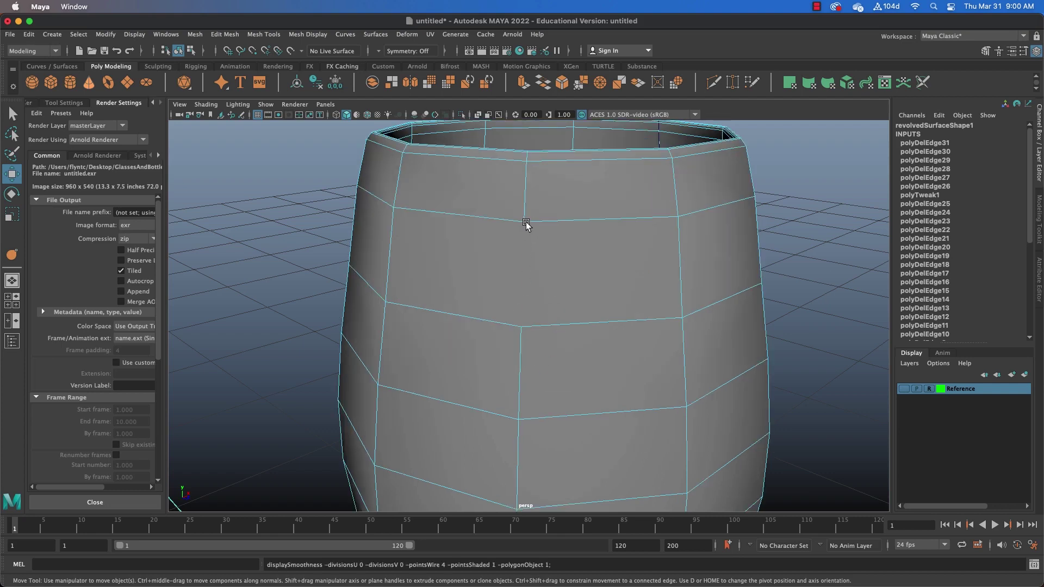
right_drag(526, 221, 475, 219)
click(524, 222)
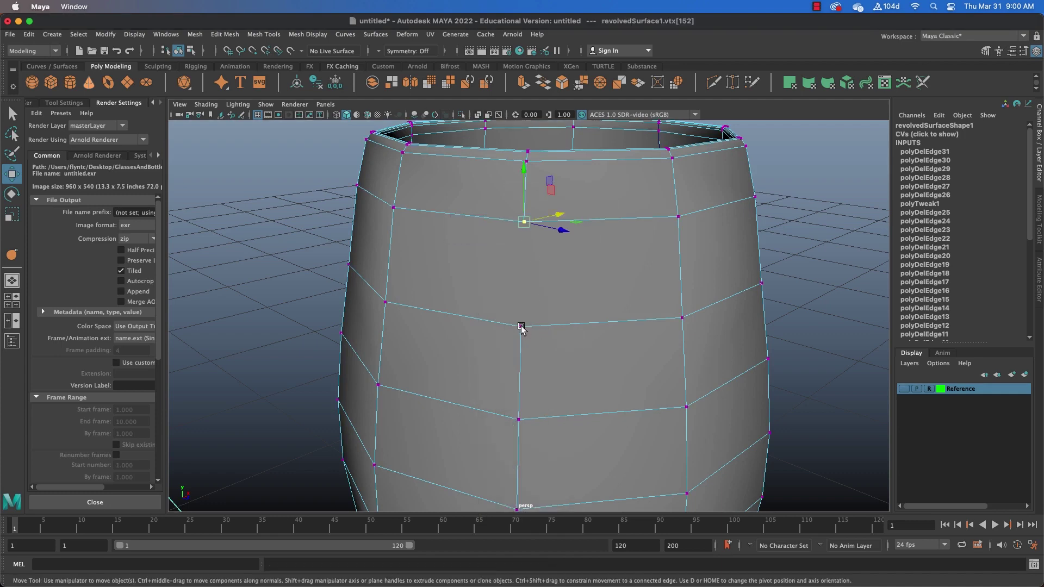
shift+click(520, 327)
shift+right_drag(566, 230, 561, 297)
Step: Turn smooth preview back on and examine the bowl, stem and foot for remaining gaps or uneven edge loops
scroll(585, 323, down, 5)
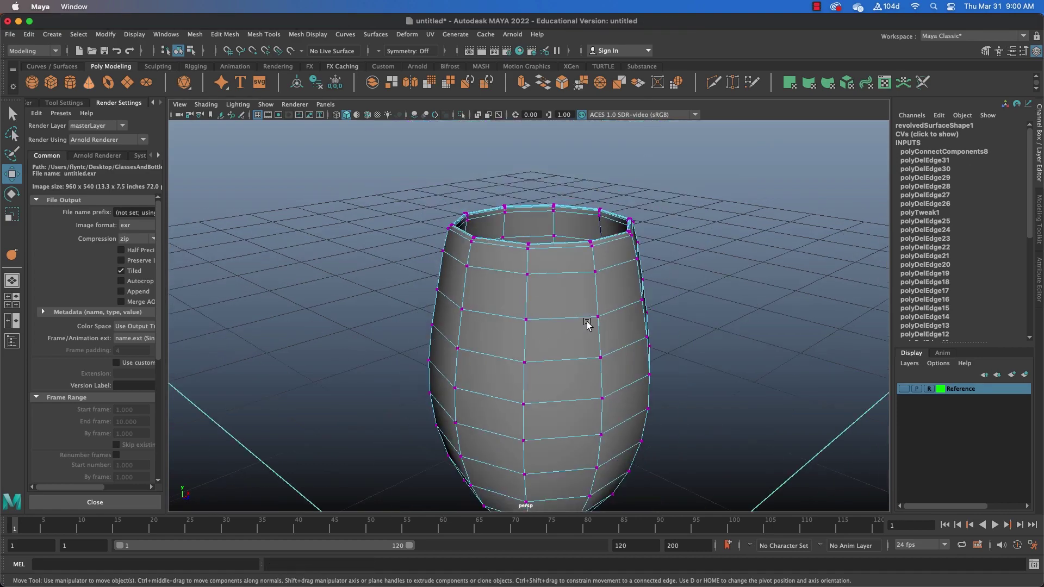
scroll(583, 324, down, 4)
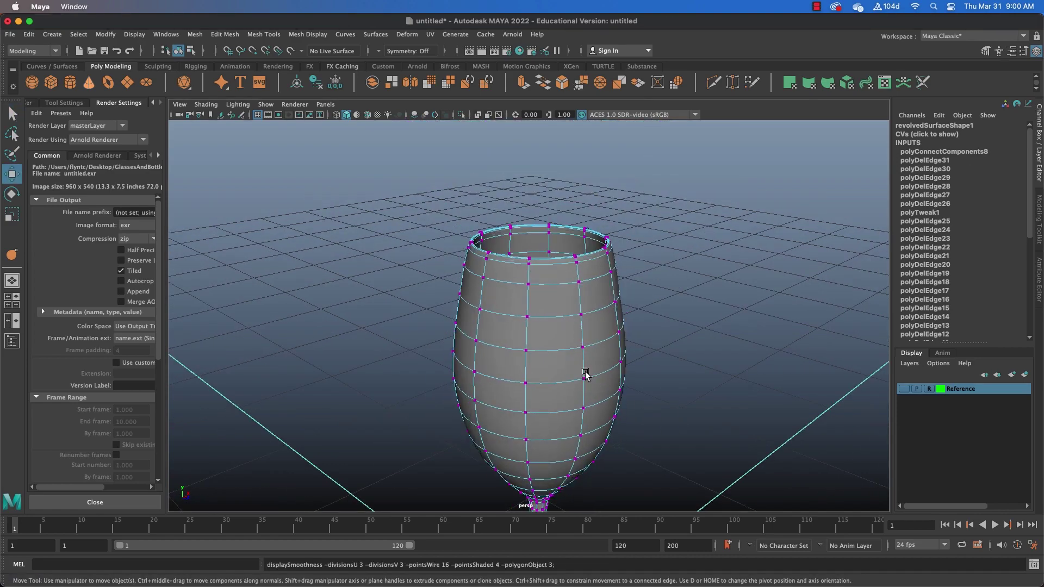
alt+drag(587, 373, 615, 384)
alt+middle_drag(601, 314, 565, 170)
scroll(566, 345, down, 2)
alt+middle_drag(566, 364, 559, 488)
scroll(521, 288, up, 2)
scroll(524, 307, down, 1)
scroll(547, 284, up, 3)
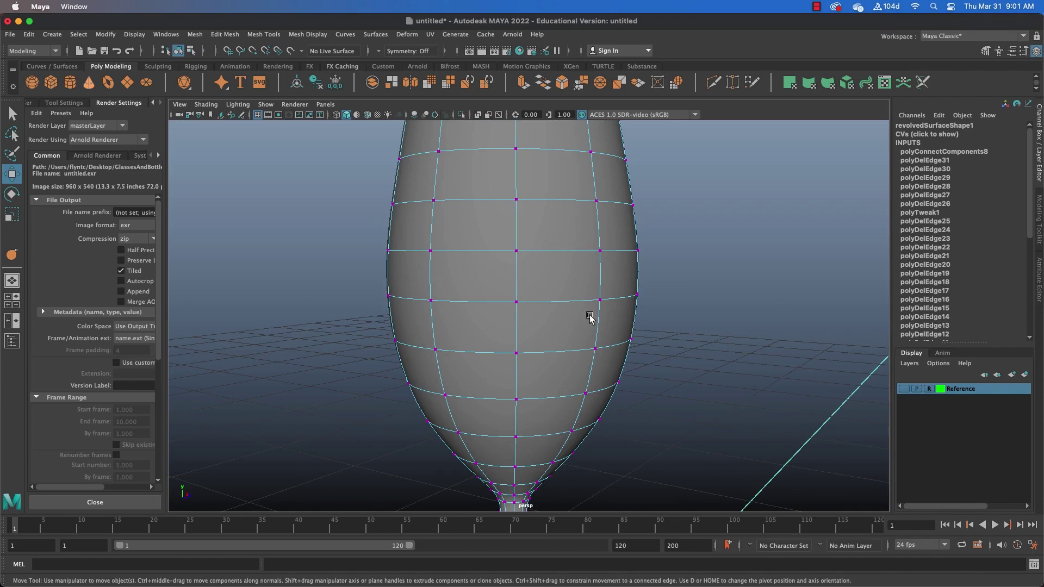
alt+middle_drag(523, 339, 491, 212)
scroll(490, 292, down, 4)
scroll(489, 292, down, 5)
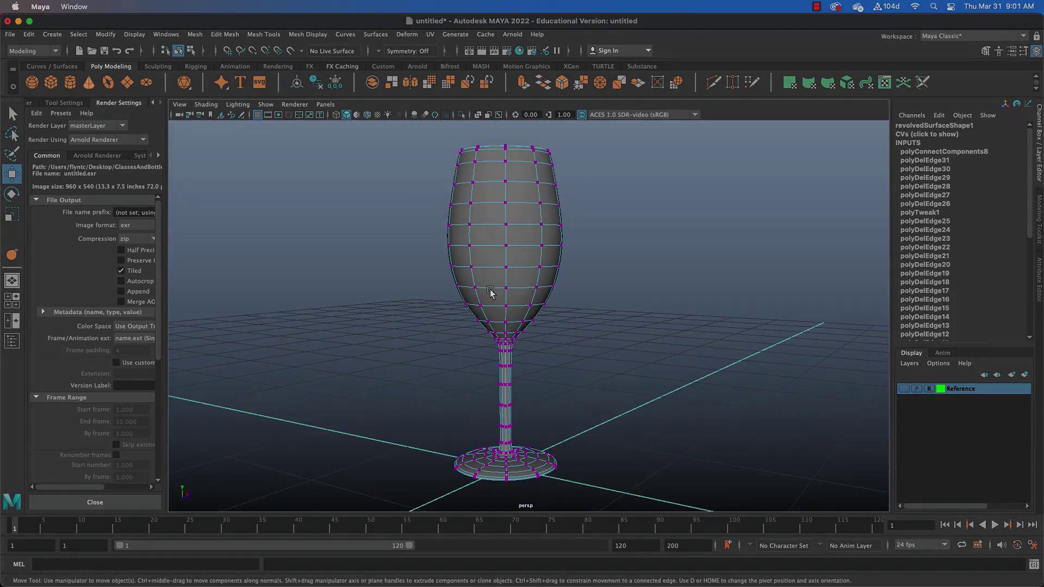